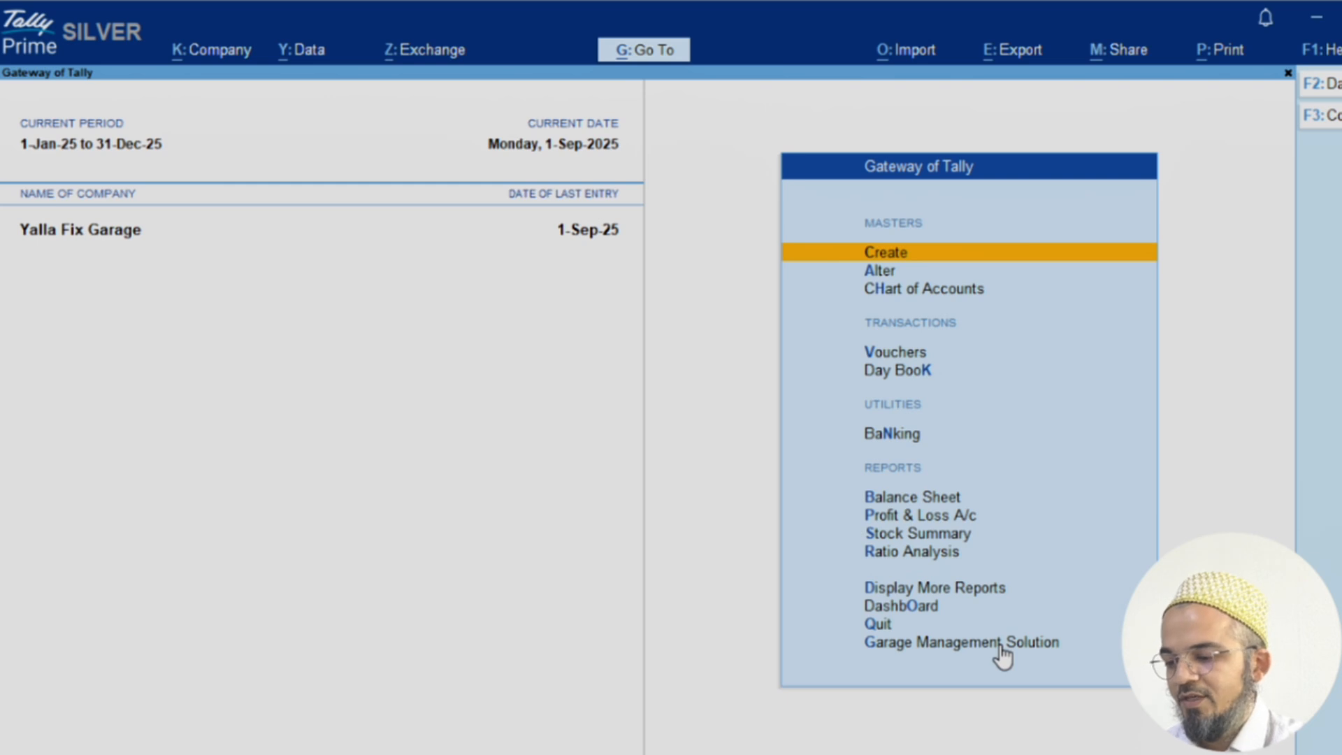
# Open the Garage Management Solution and review which record types its Master section offers.
pyautogui.click(1000, 643)
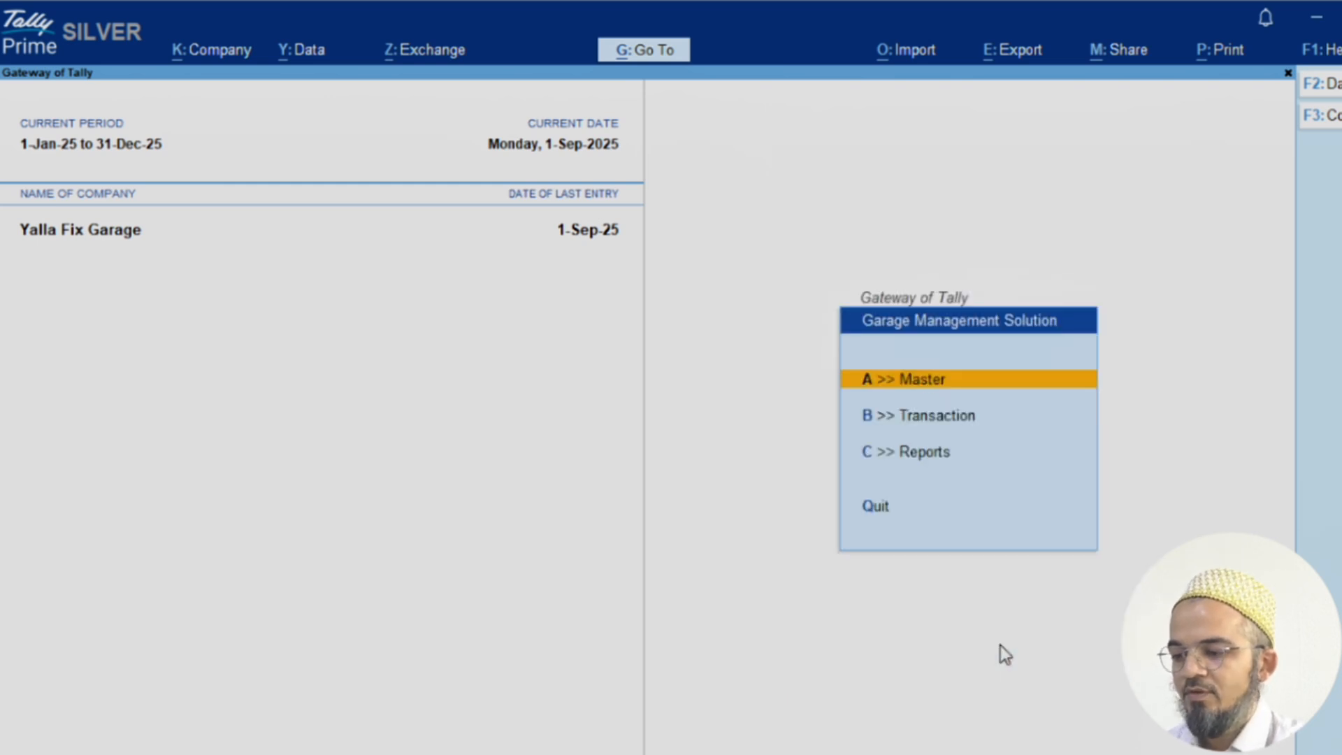
pyautogui.press('Return')
pyautogui.press('Down')
pyautogui.press('Down')
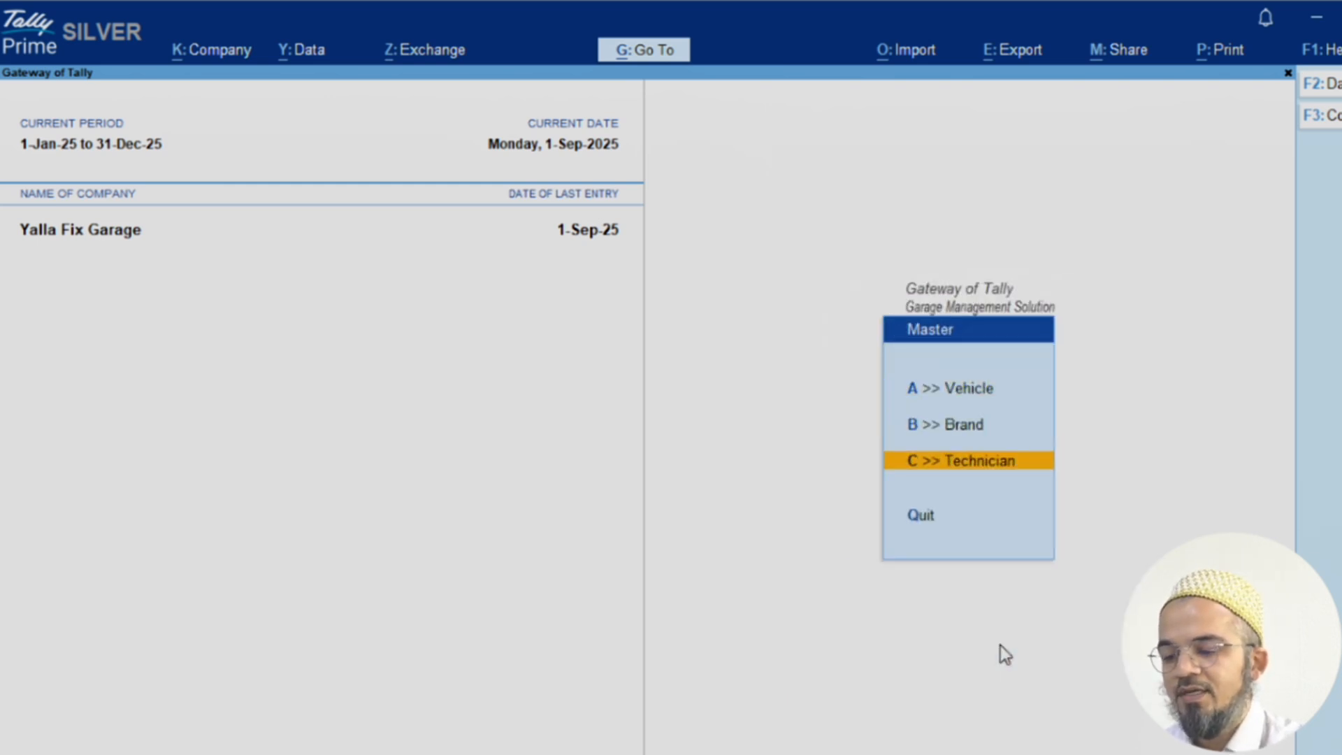
pyautogui.press('Up')
pyautogui.press('Up')
pyautogui.press('Escape')
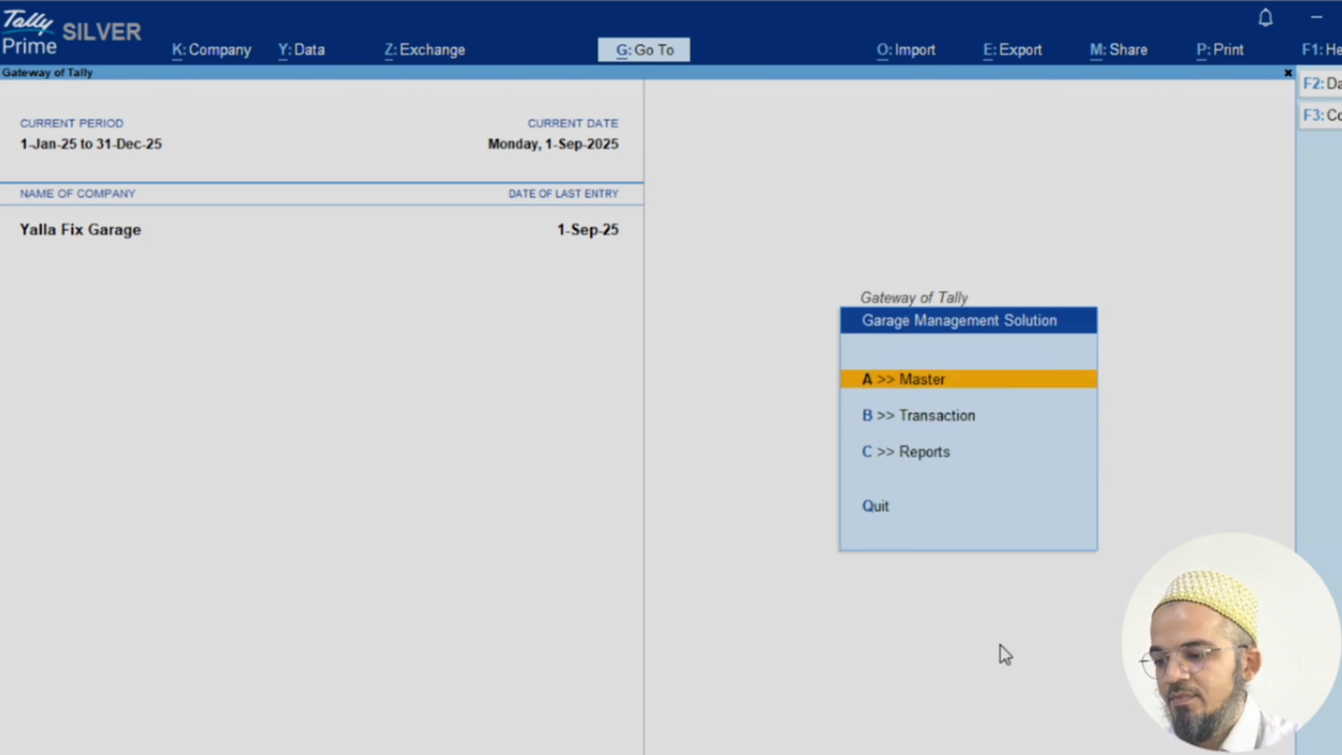
# Start a new Job Card voucher from the Garage Management Solution's transactions.
pyautogui.press('Down')
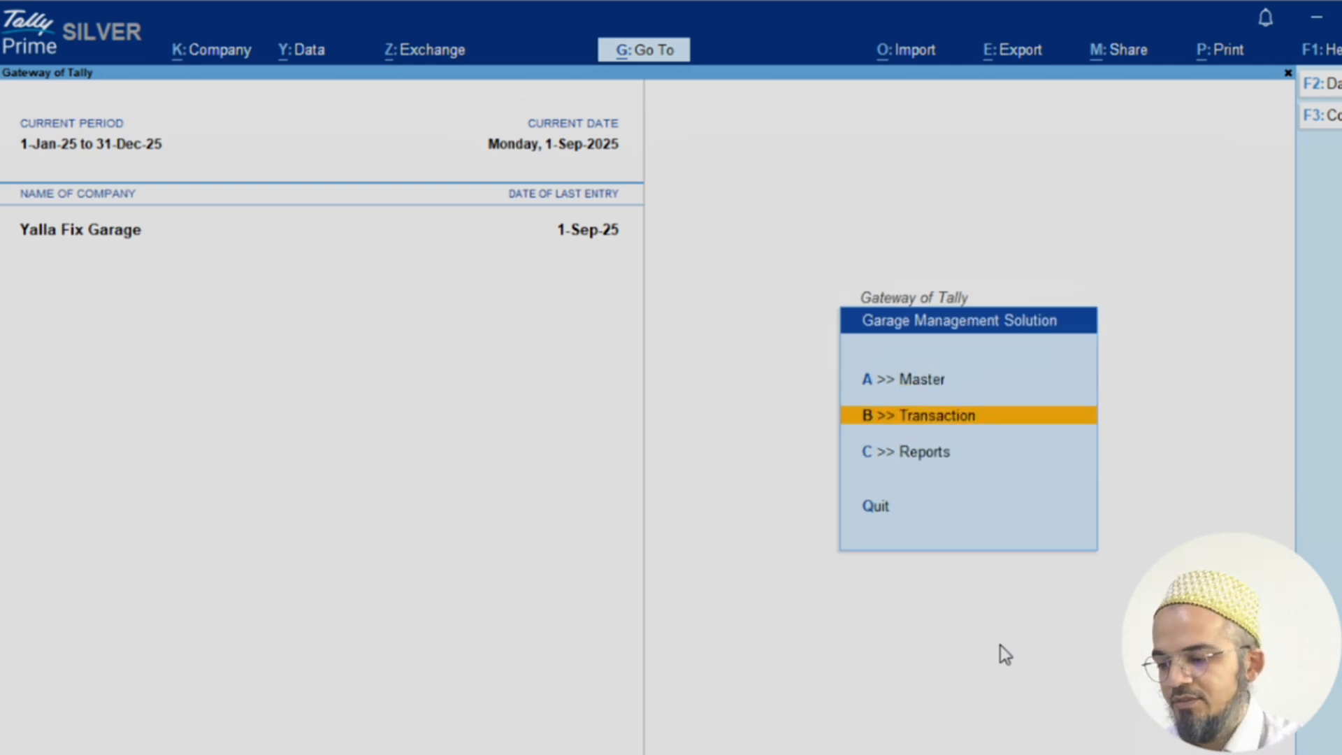
pyautogui.press('Return')
pyautogui.press('Down')
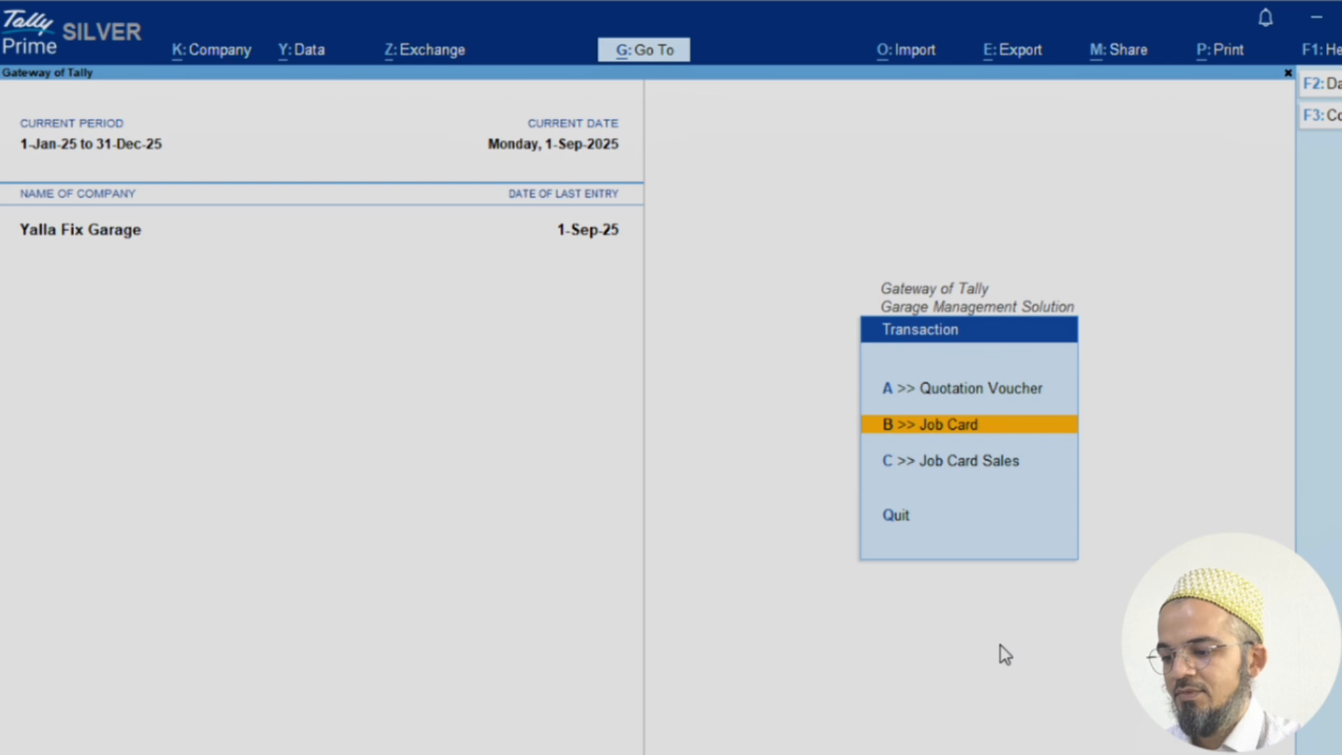
pyautogui.press('Return')
pyautogui.press('Return')
pyautogui.press('Return')
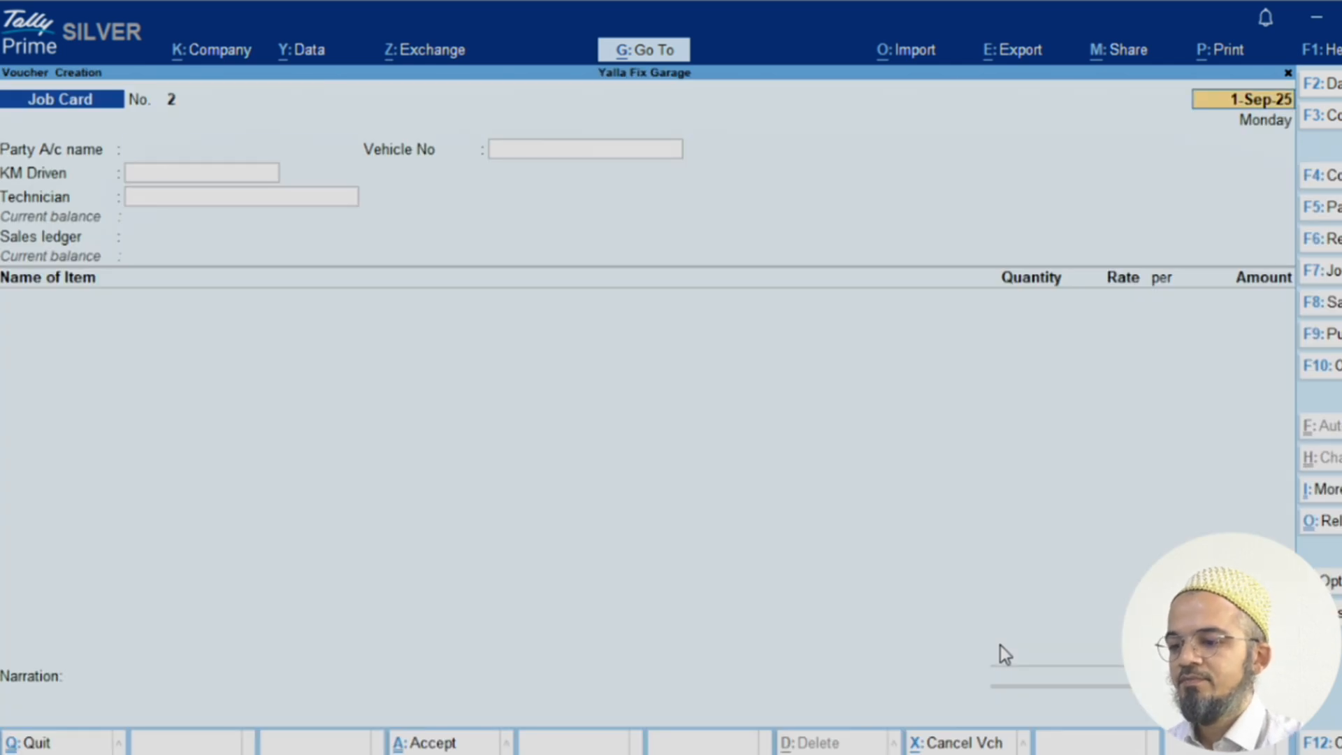
# Set the customer's ledger as the job card's party account and choose their Toyota RAV 4 as the vehicle.
pyautogui.press('Down')
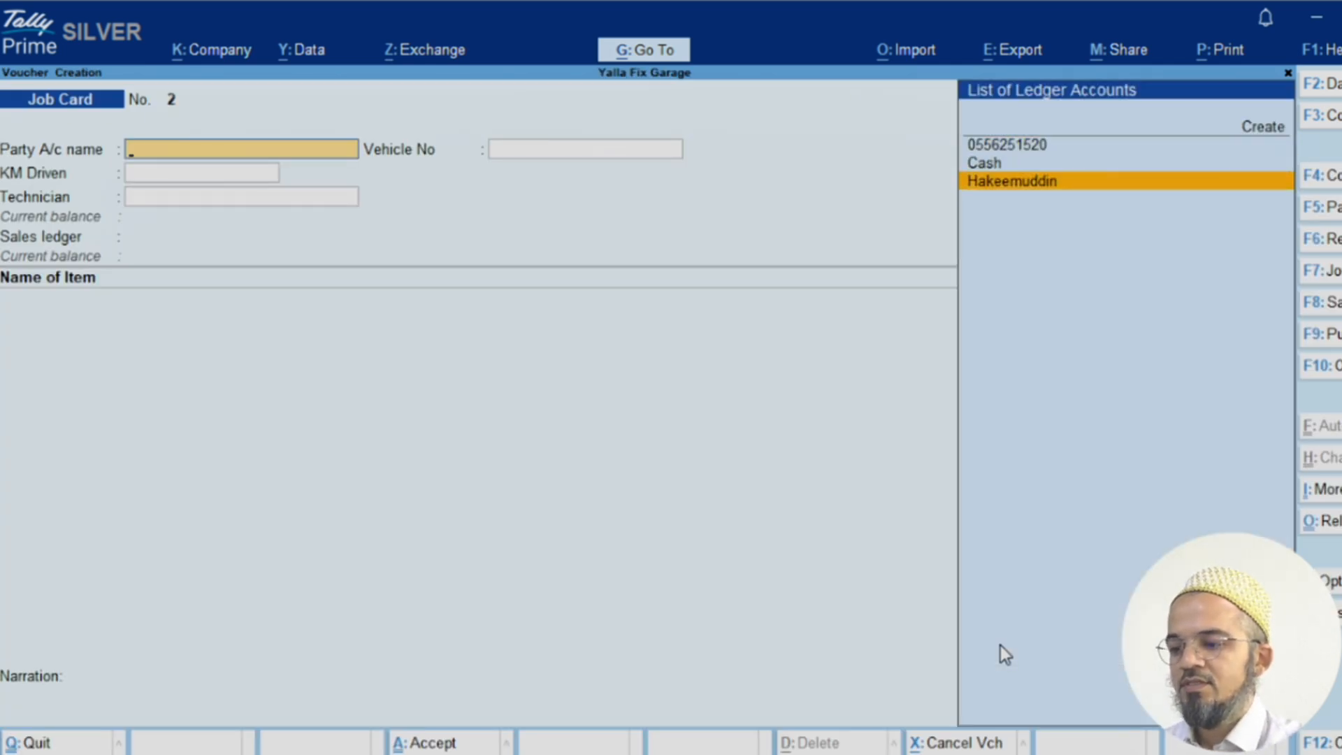
pyautogui.press('Return')
pyautogui.press('Return')
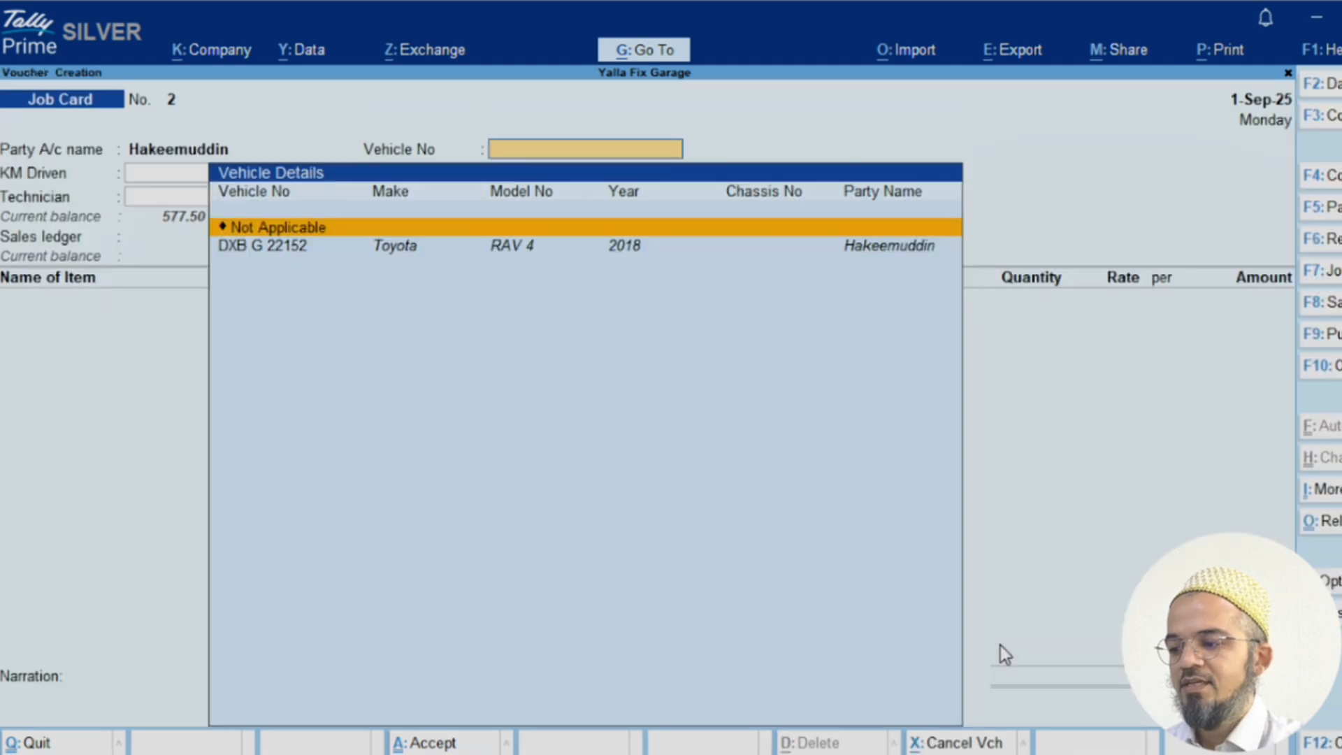
pyautogui.press('Down')
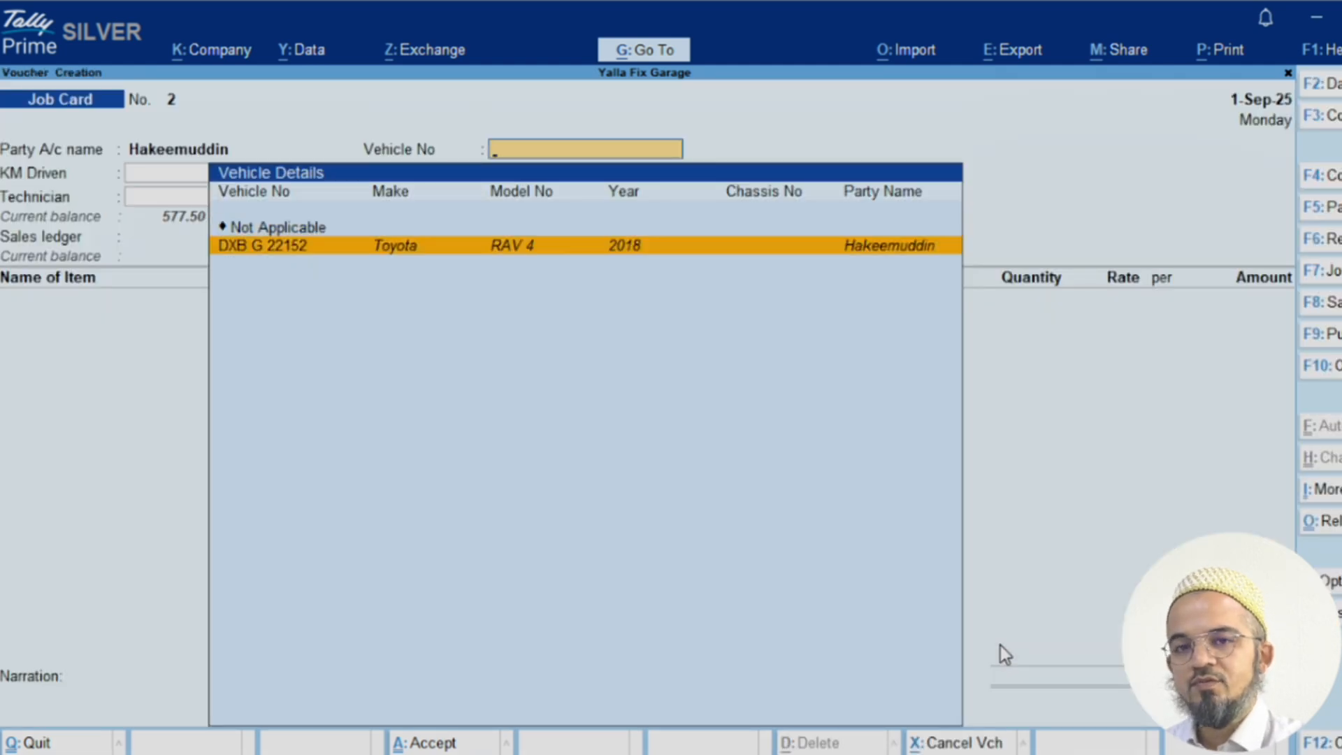
pyautogui.press('Return')
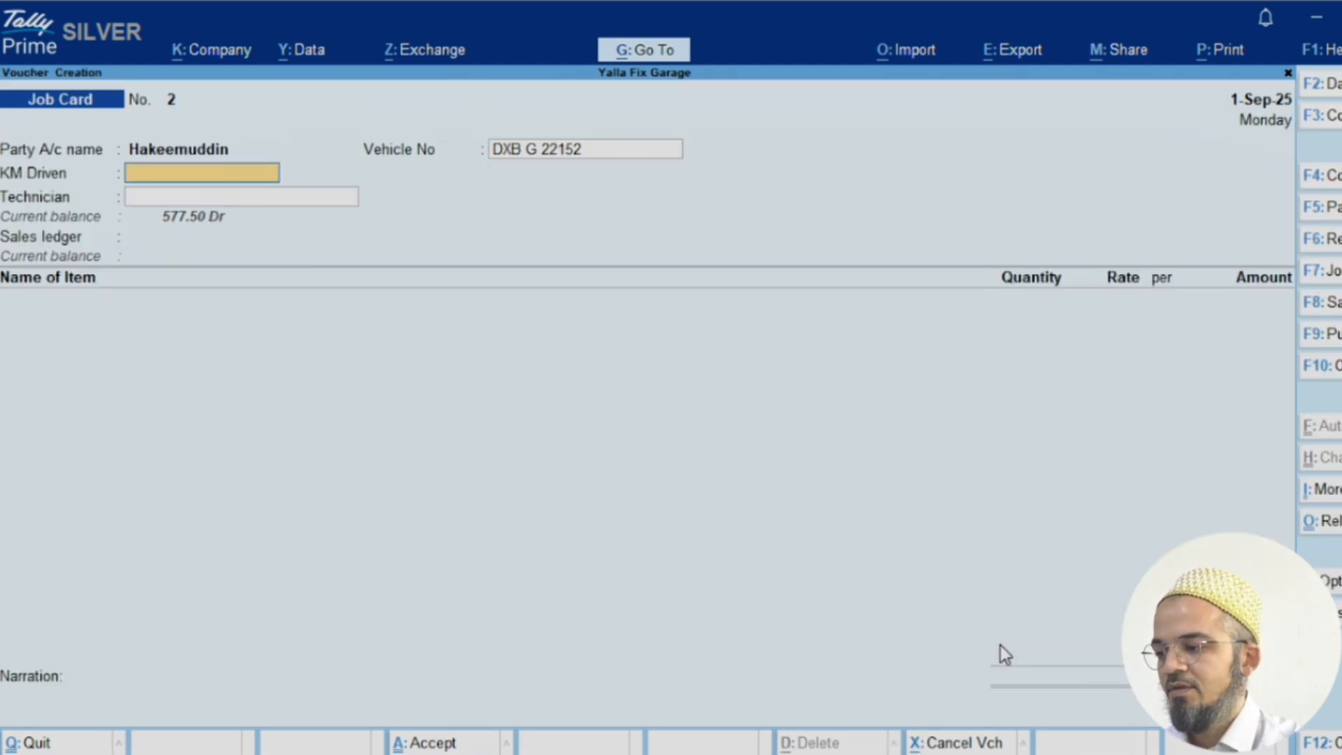
# Fill in the job card with 80000 KM driven, Not Applicable as technician and Sales as the sales ledger.
pyautogui.press('Return')
pyautogui.press('BackSpace')
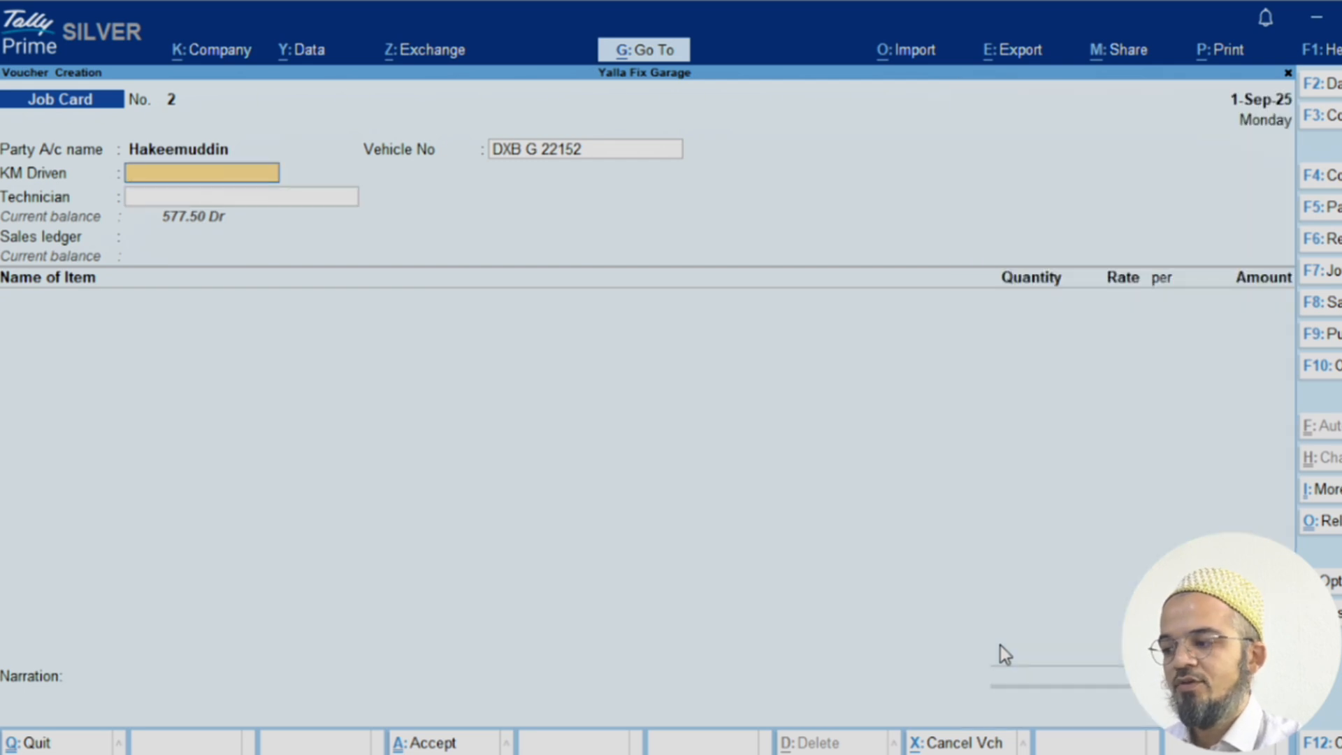
pyautogui.write('80000')
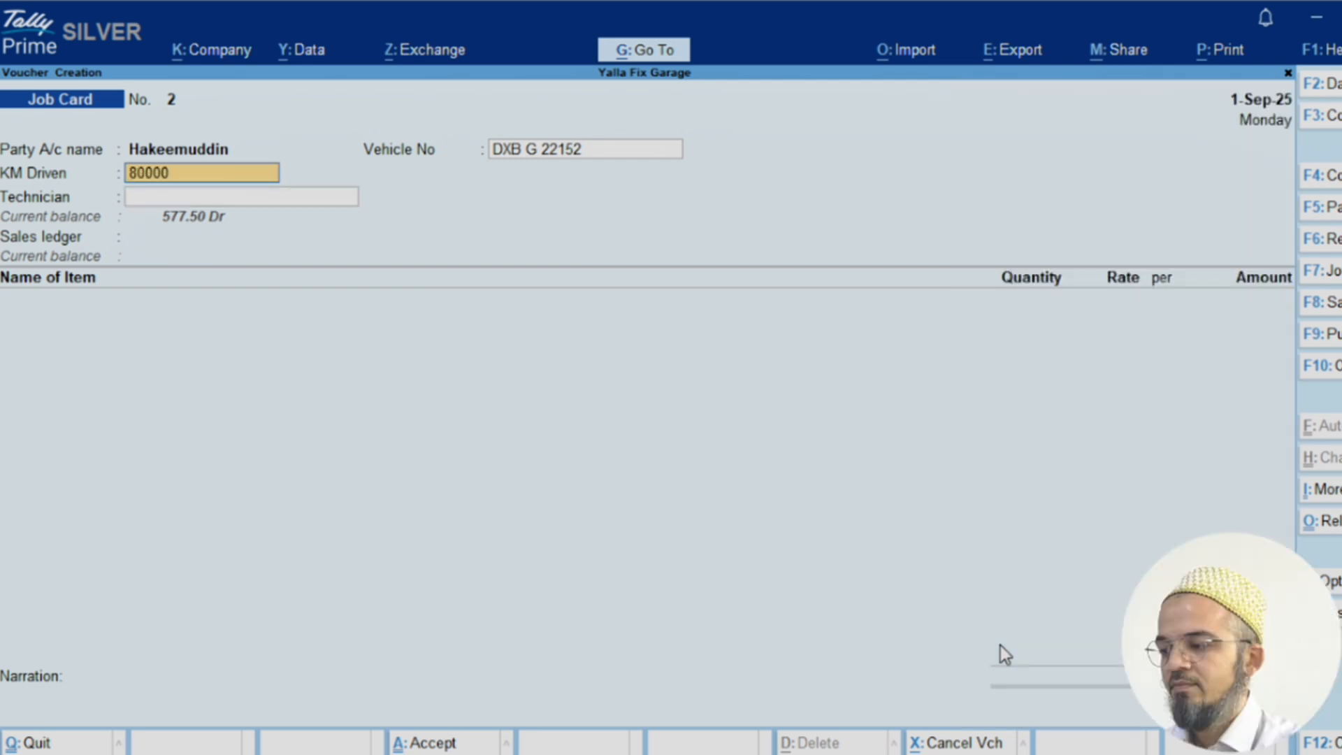
pyautogui.press('Return')
pyautogui.press('Return')
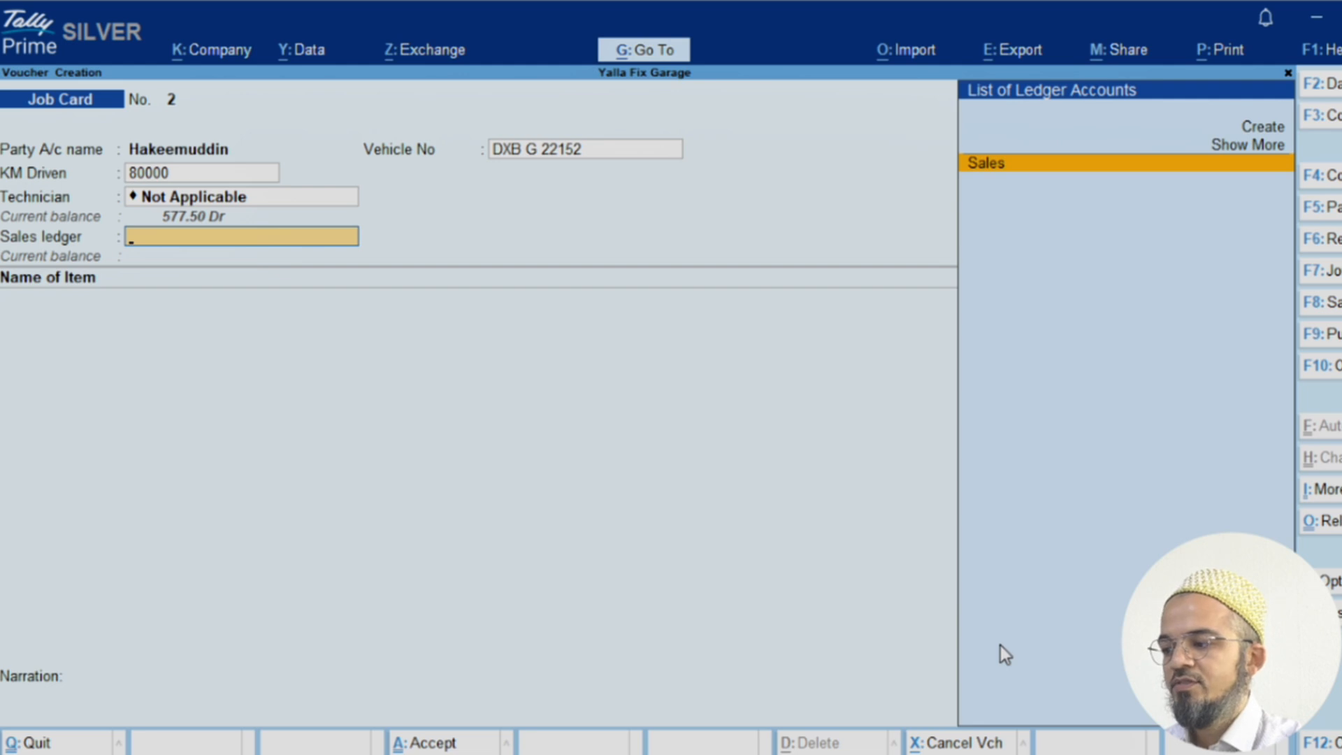
pyautogui.press('Return')
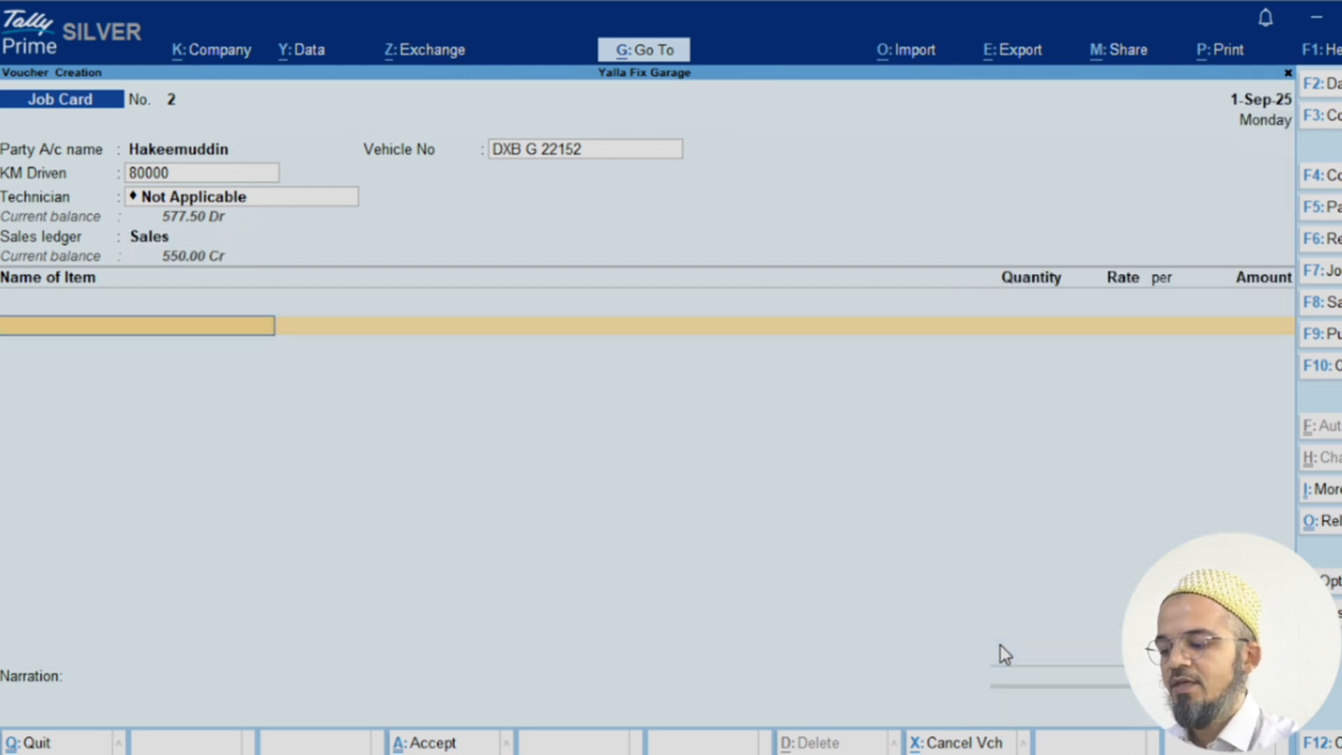
# Add stock item 90915-YZZF2 described as Toyota Brake Pads, with tracking number 2 and order number Not Applicable.
pyautogui.press('Down')
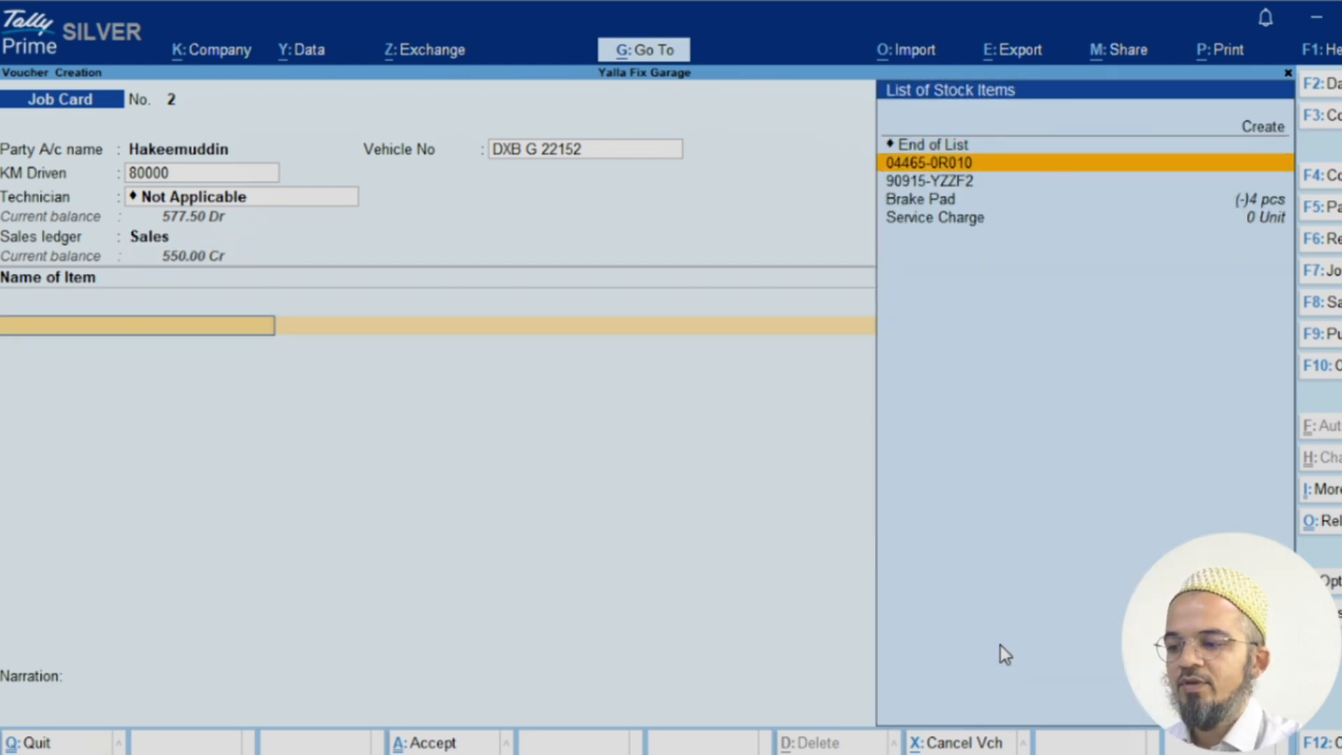
pyautogui.press('Return')
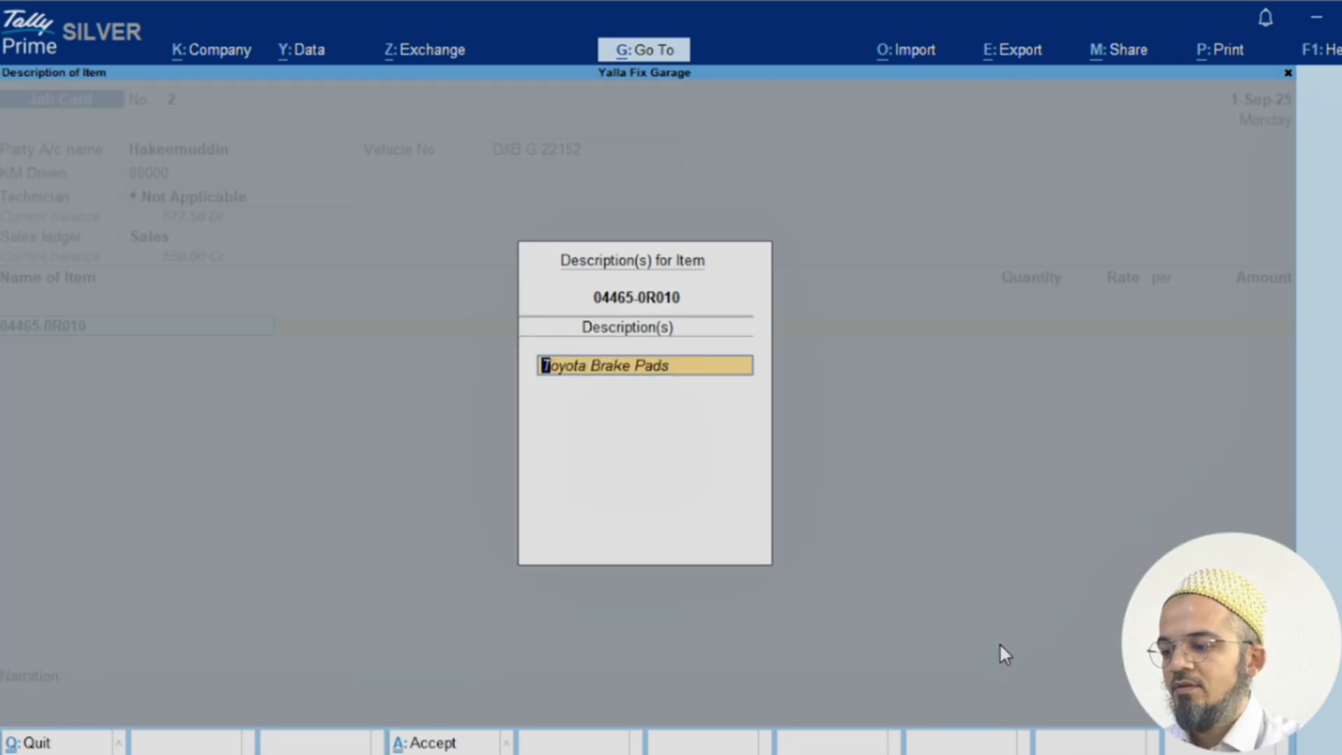
pyautogui.press('Return')
pyautogui.press('Down')
pyautogui.press('Return')
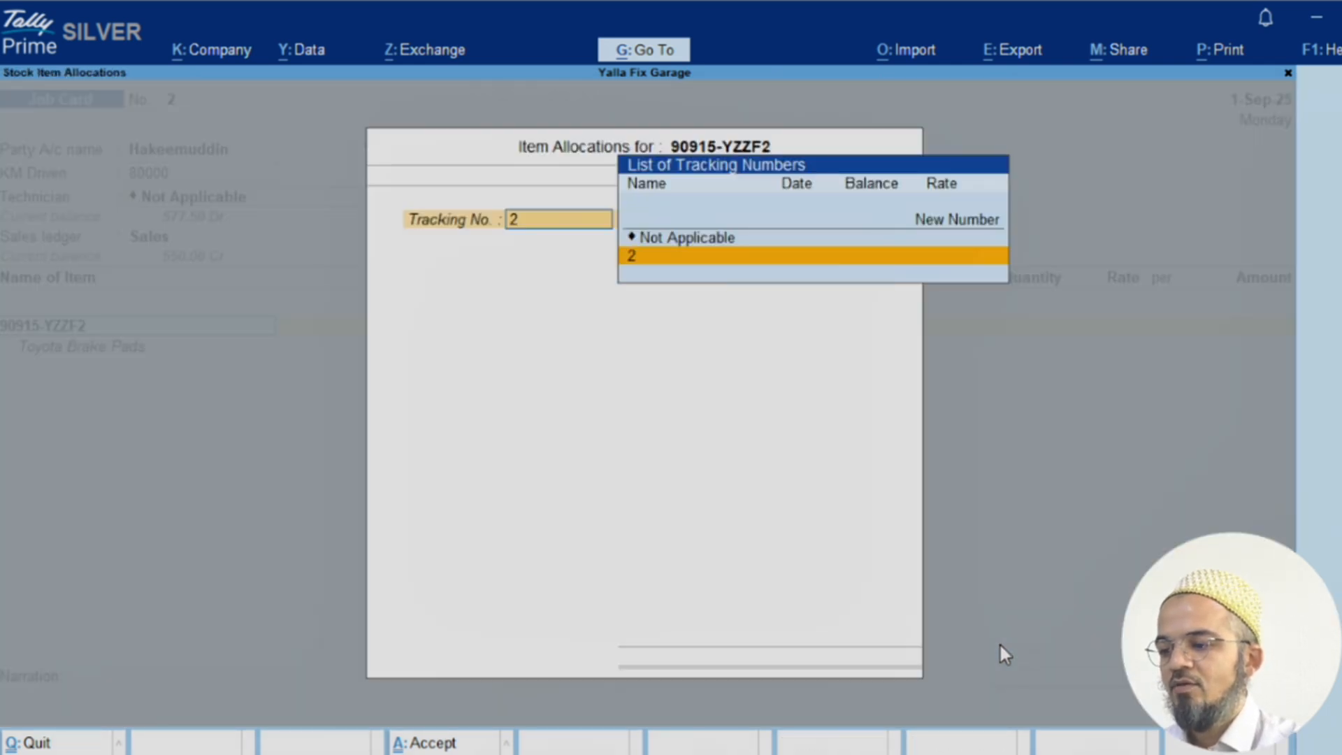
pyautogui.press('Return')
pyautogui.press('Return')
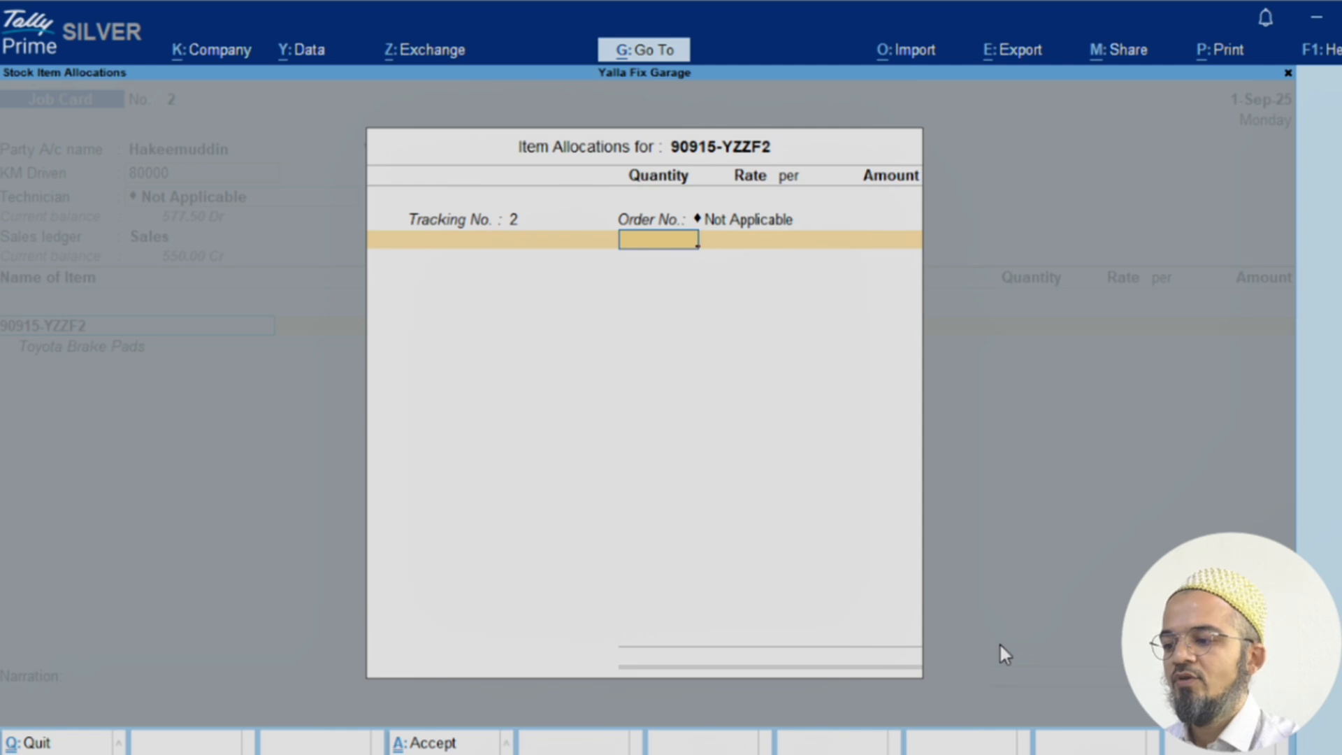
# Allocate a quantity of 1 pcs at rate 60.00 for 90915-YZZF2 and complete its item line.
pyautogui.write('1')
pyautogui.press('Return')
pyautogui.press('Return')
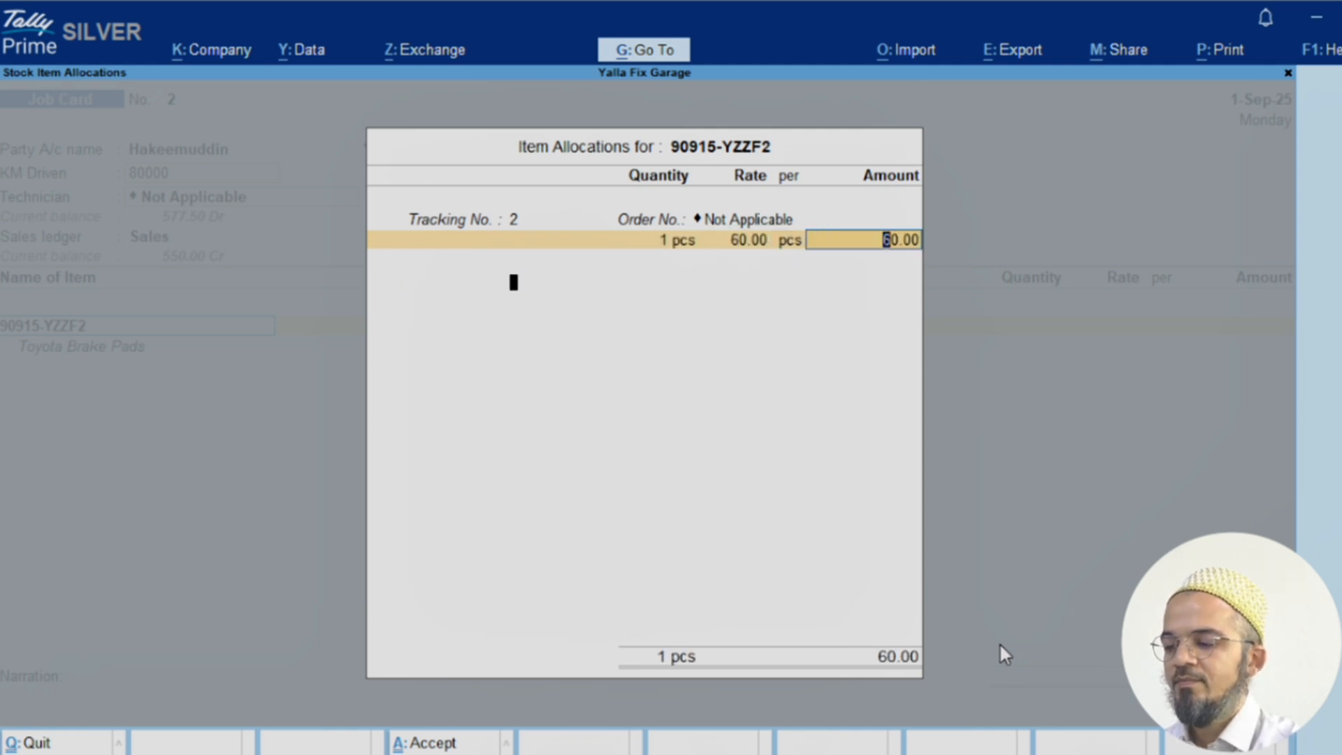
pyautogui.press('Return')
pyautogui.press('Return')
pyautogui.press('Return')
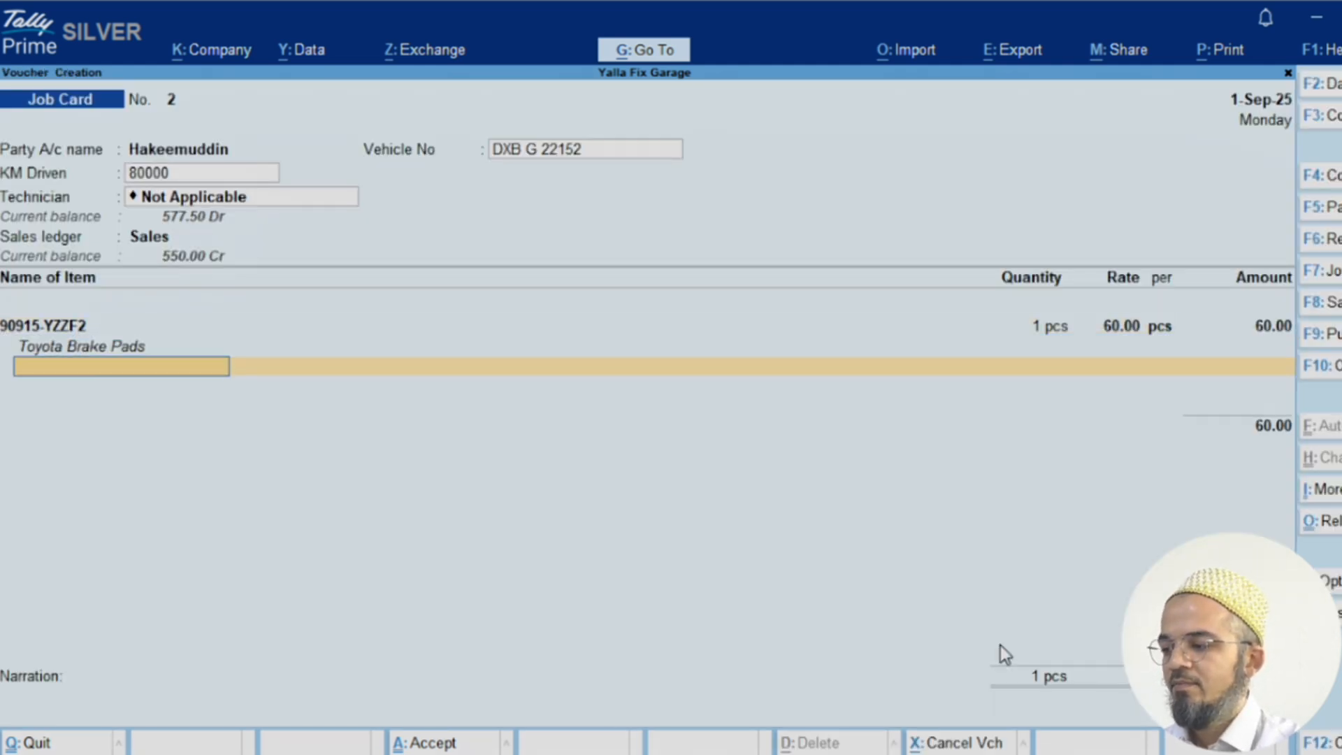
pyautogui.press('Return')
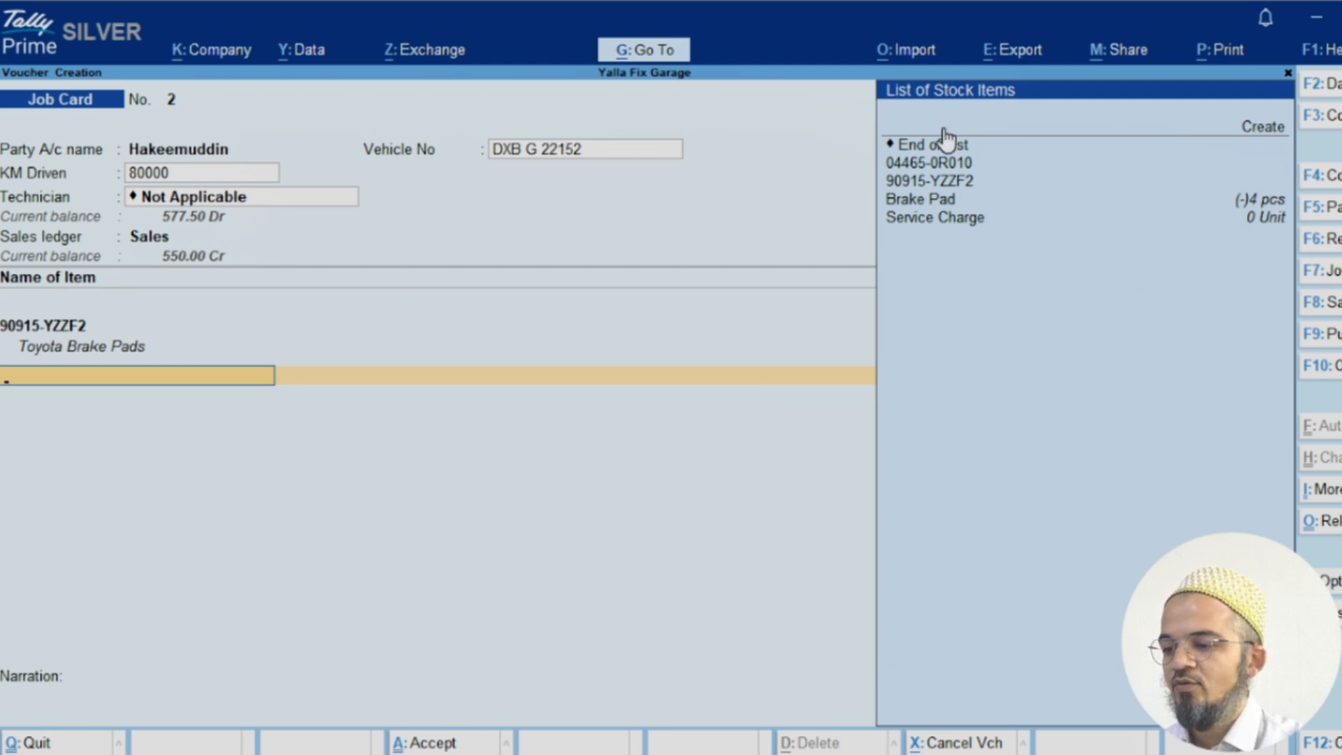
# Create a new stock item named Oil under Primary from the job card's next item line.
pyautogui.click(1262, 127)
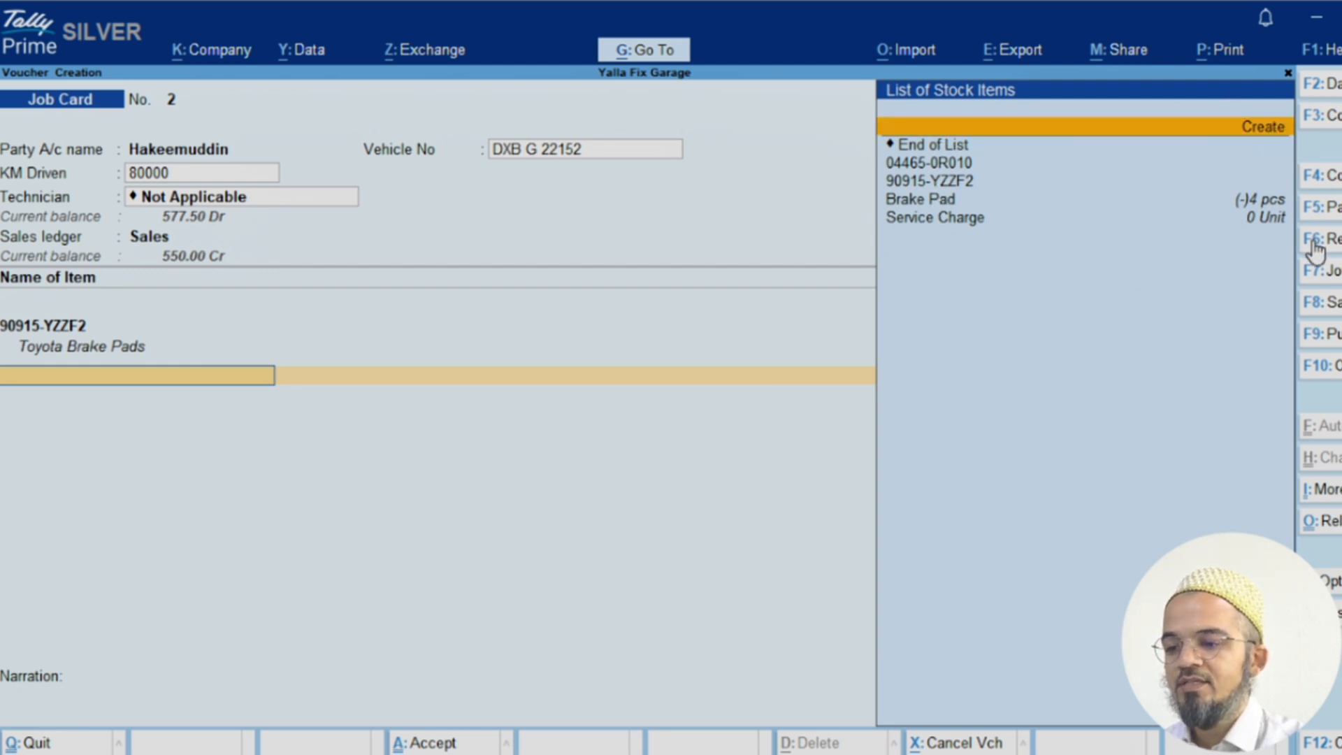
pyautogui.press('Return')
pyautogui.write('Oil')
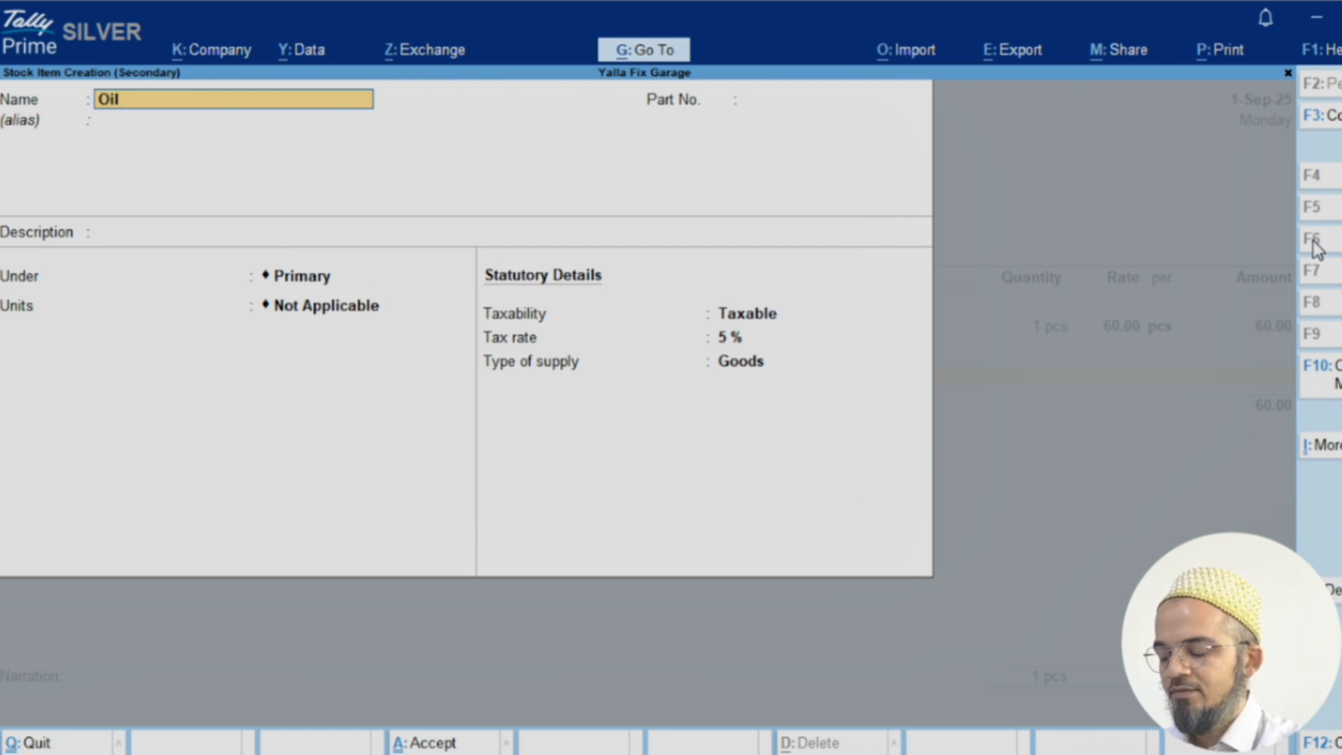
pyautogui.press('Return')
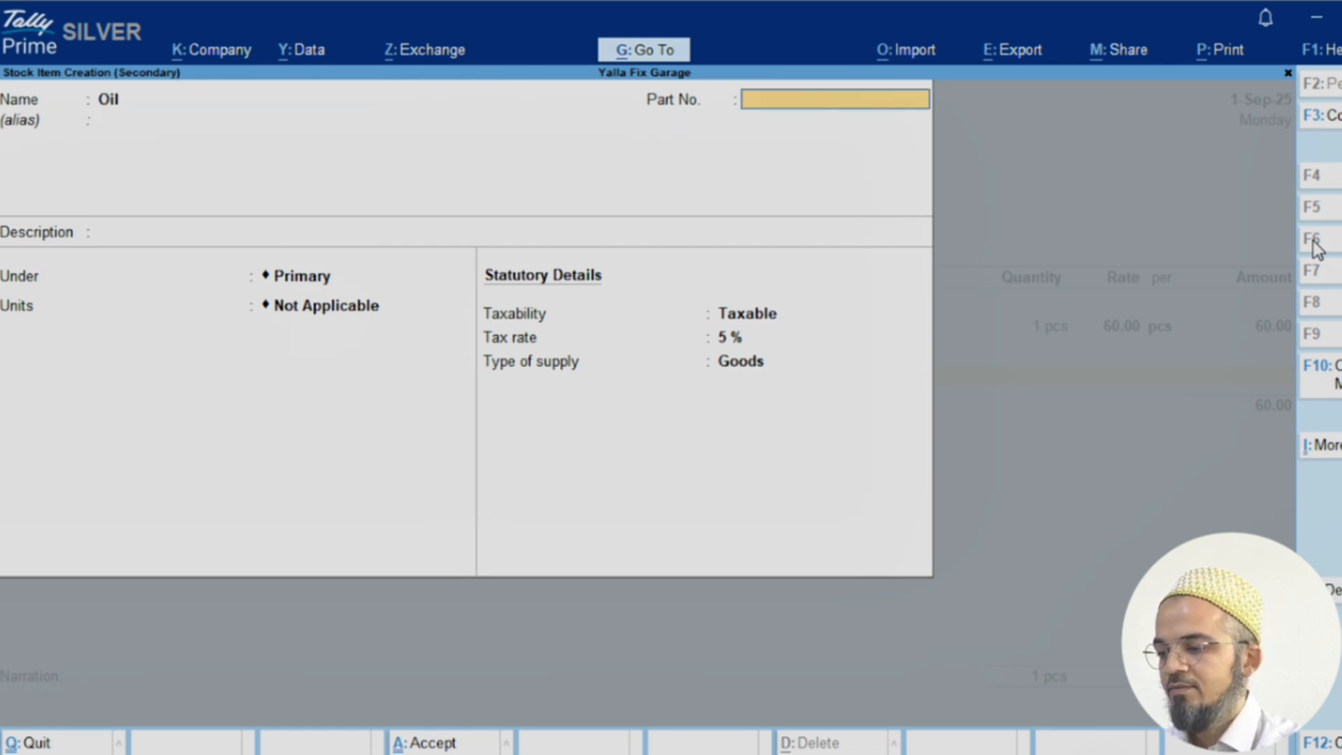
pyautogui.press('Return')
pyautogui.press('Return')
pyautogui.press('Return')
# Create a simple unit with symbol L, formal name Liters and 0 decimal places for the Oil item.
pyautogui.press('Up')
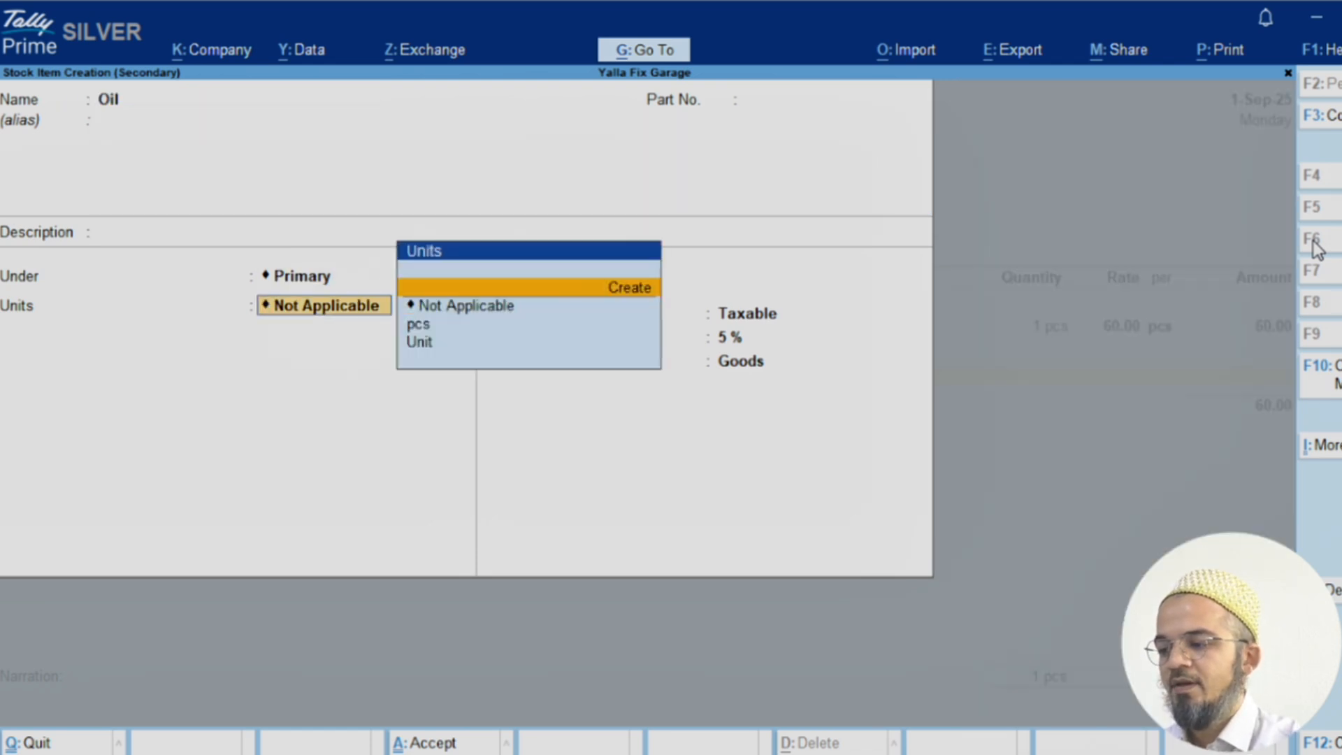
pyautogui.press('Return')
pyautogui.write('Lts')
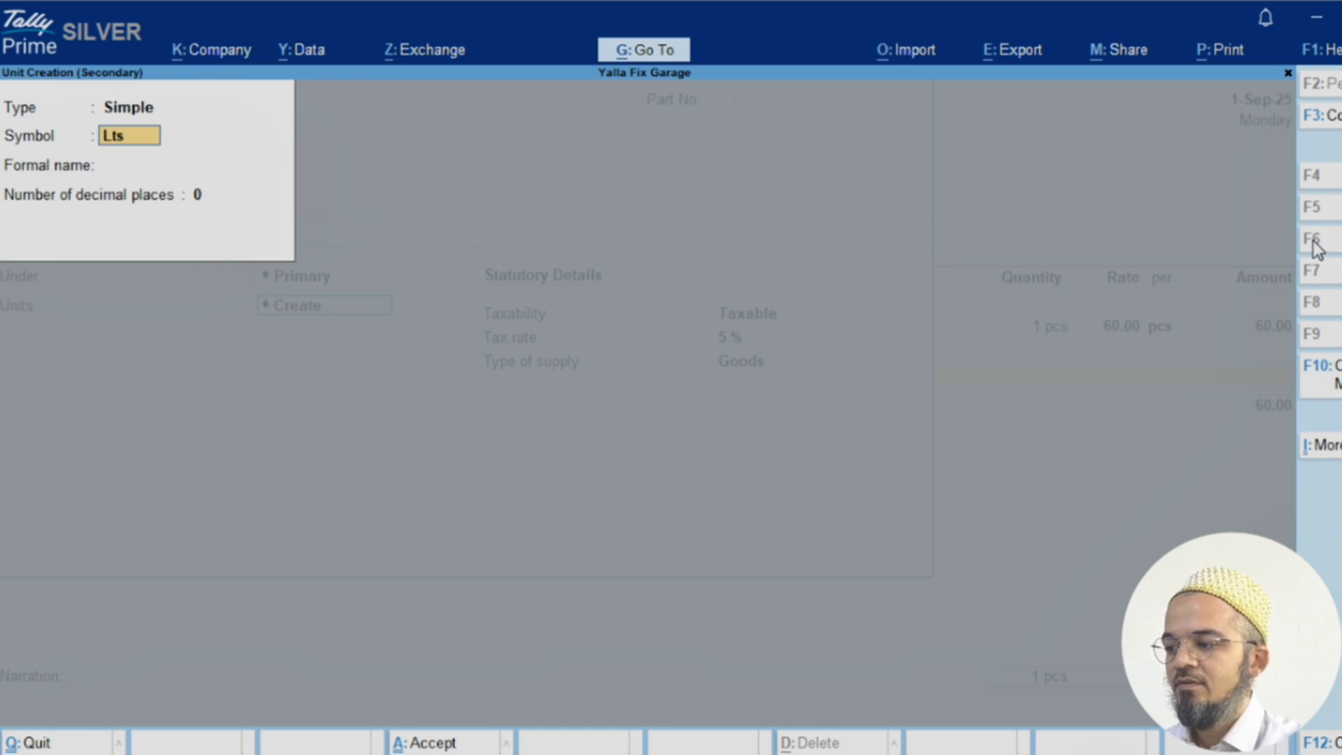
pyautogui.press('Return')
pyautogui.write('Liters')
pyautogui.hotkey('shift', 'Tab')
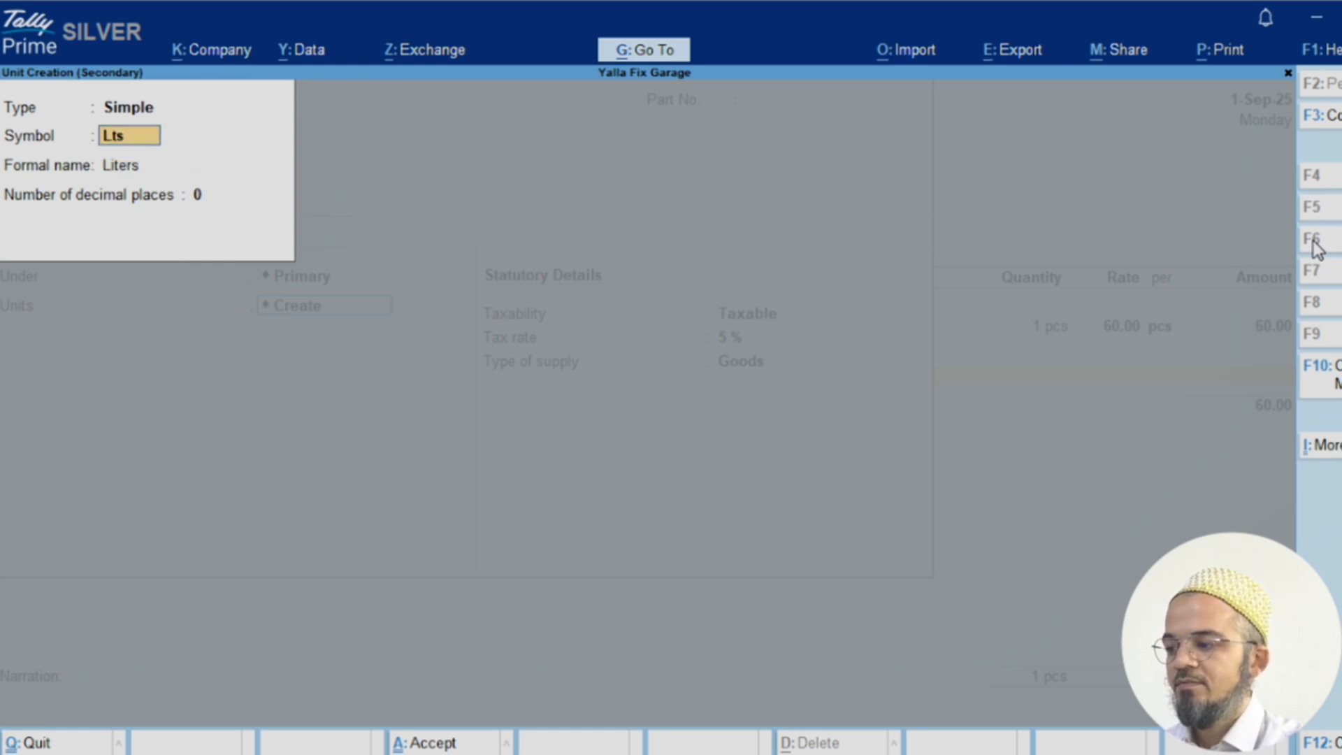
pyautogui.press('BackSpace')
pyautogui.press('BackSpace')
pyautogui.press('Return')
pyautogui.press('Return')
pyautogui.press('Return')
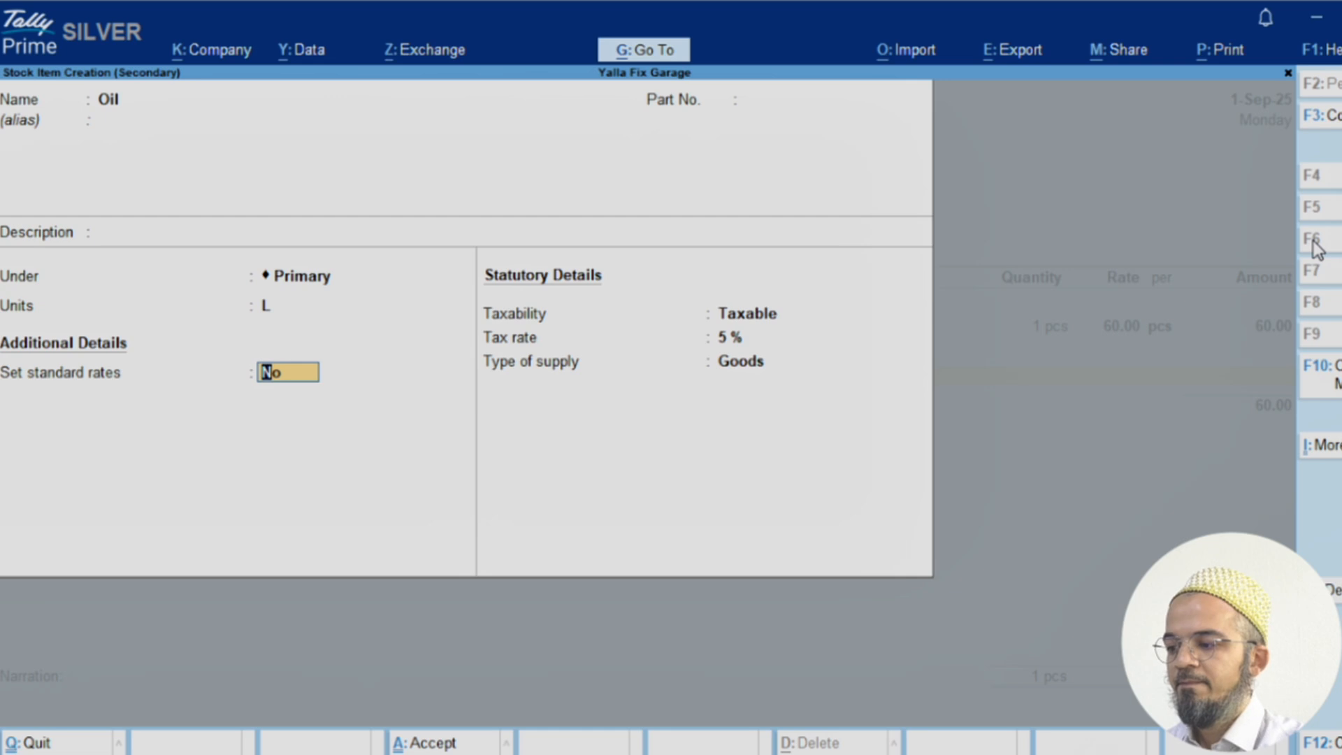
# Enable standard rates for Oil with a cost of 10 and a selling price of 15 per L, and save the item.
pyautogui.write('y')
pyautogui.press('Return')
pyautogui.press('Return')
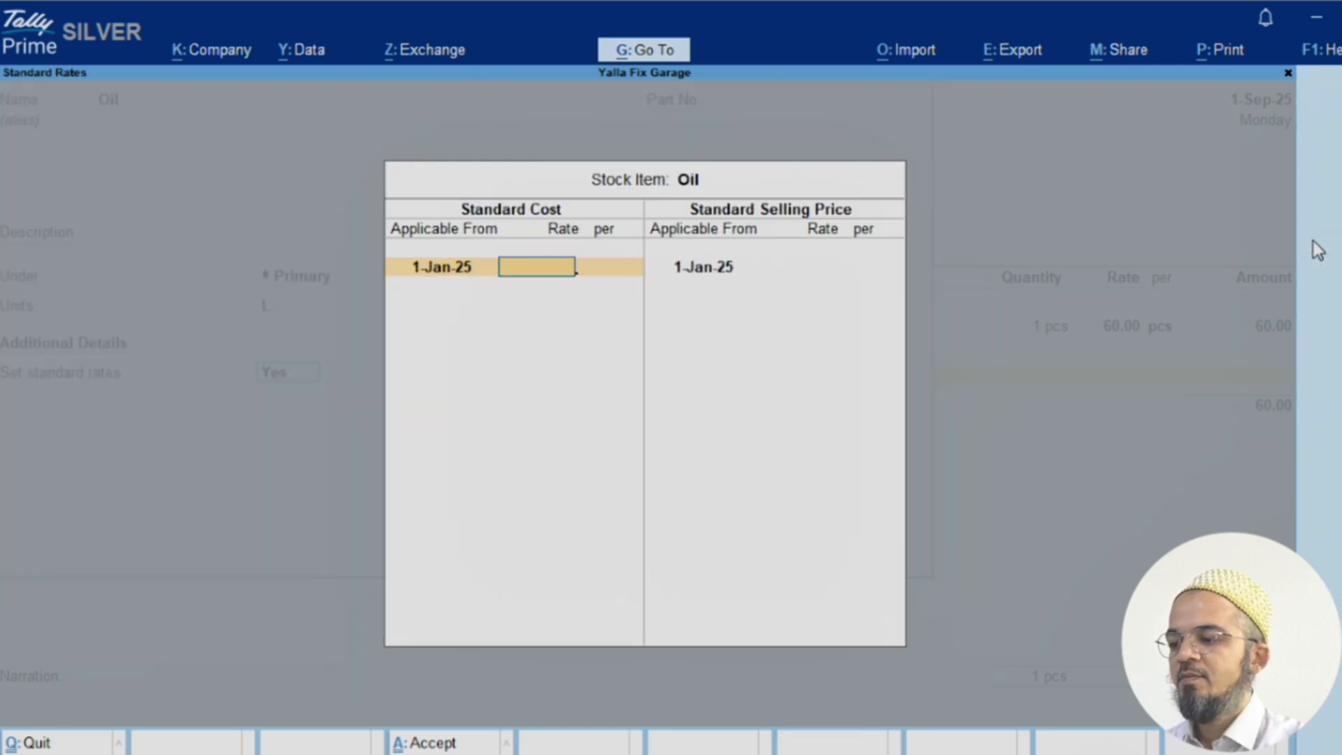
pyautogui.write('10')
pyautogui.press('Return')
pyautogui.press('Return')
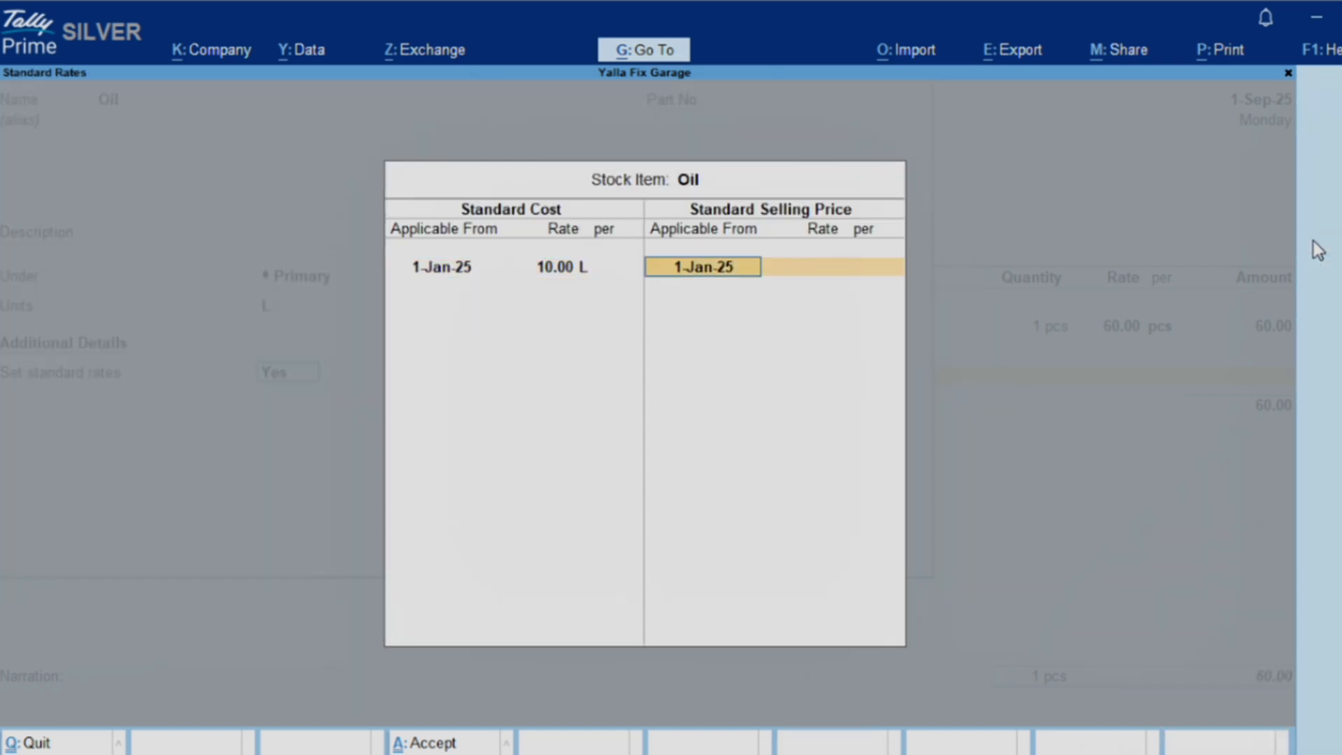
pyautogui.press('Return')
pyautogui.write('15')
pyautogui.press('Return')
pyautogui.press('Return')
pyautogui.press('Return')
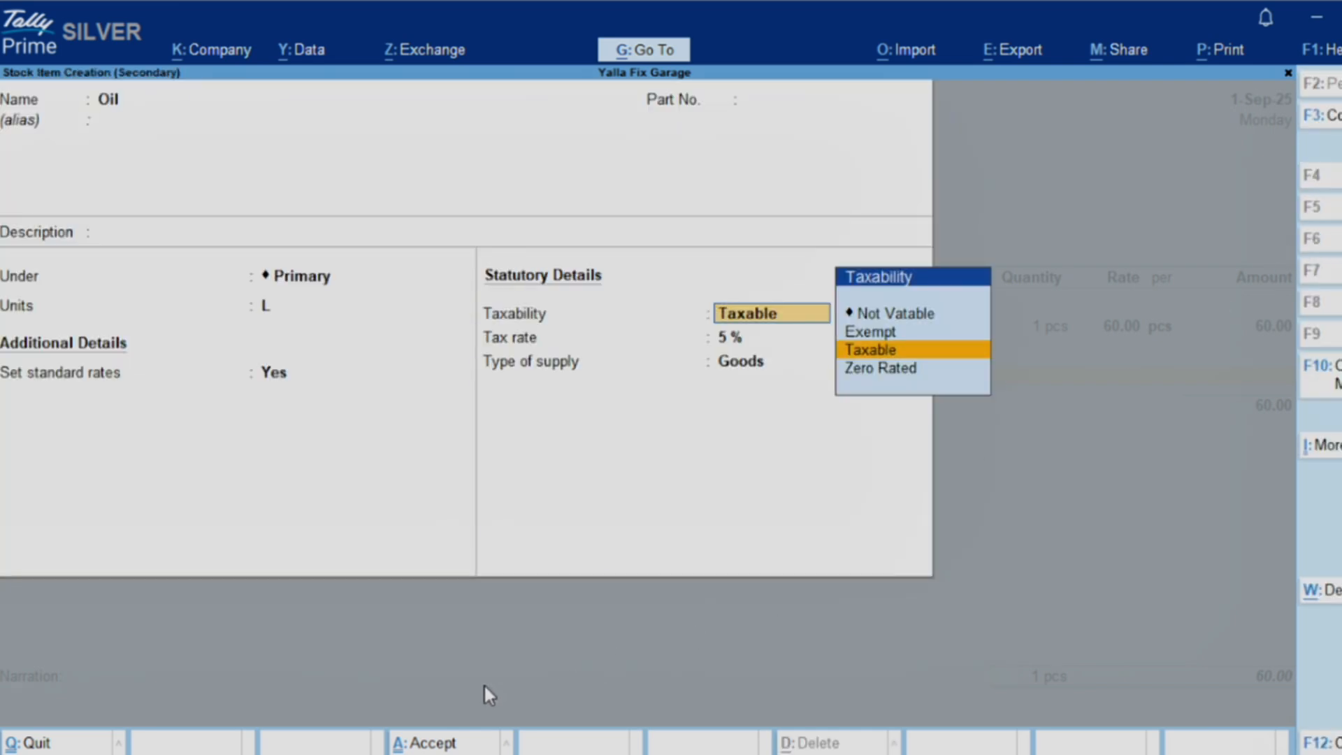
pyautogui.click(422, 743)
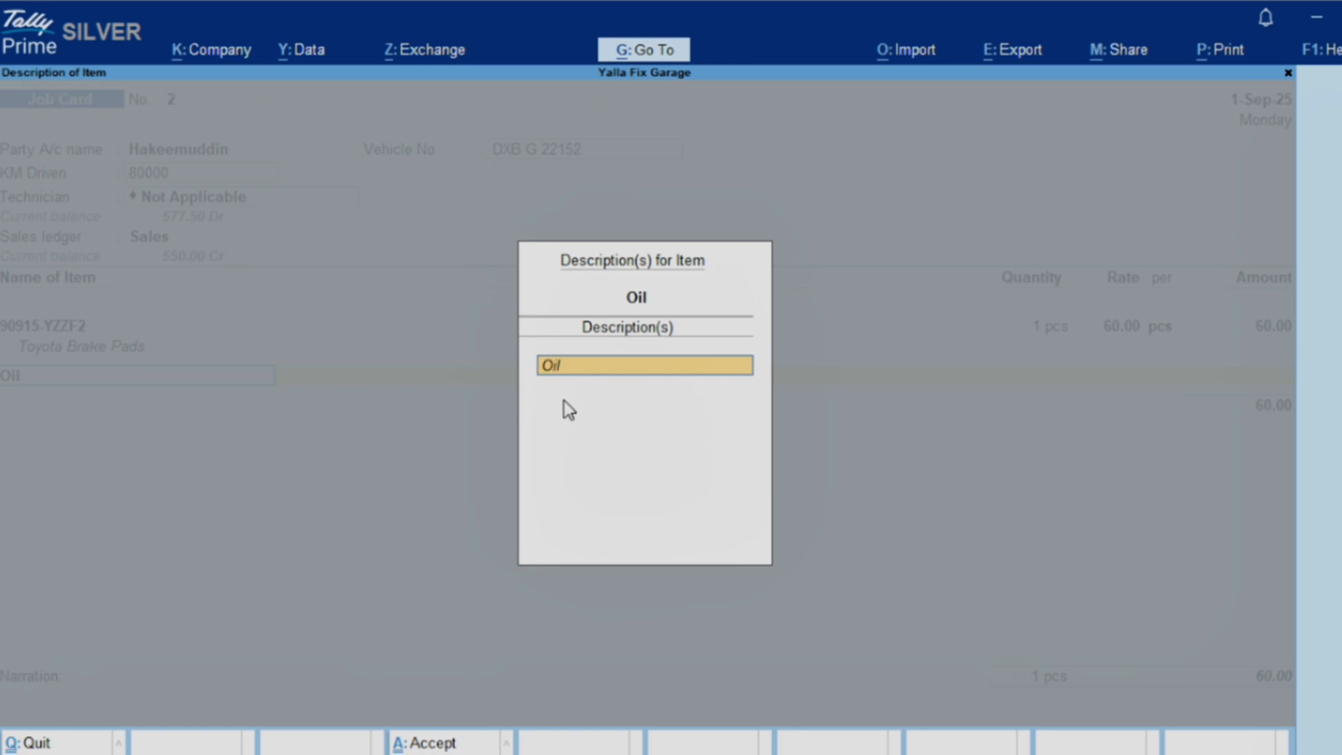
# Keep Oil as the new line's item and description, with tracking number 2 and order number Not Applicable.
pyautogui.press('Return')
pyautogui.press('Return')
pyautogui.press('Escape')
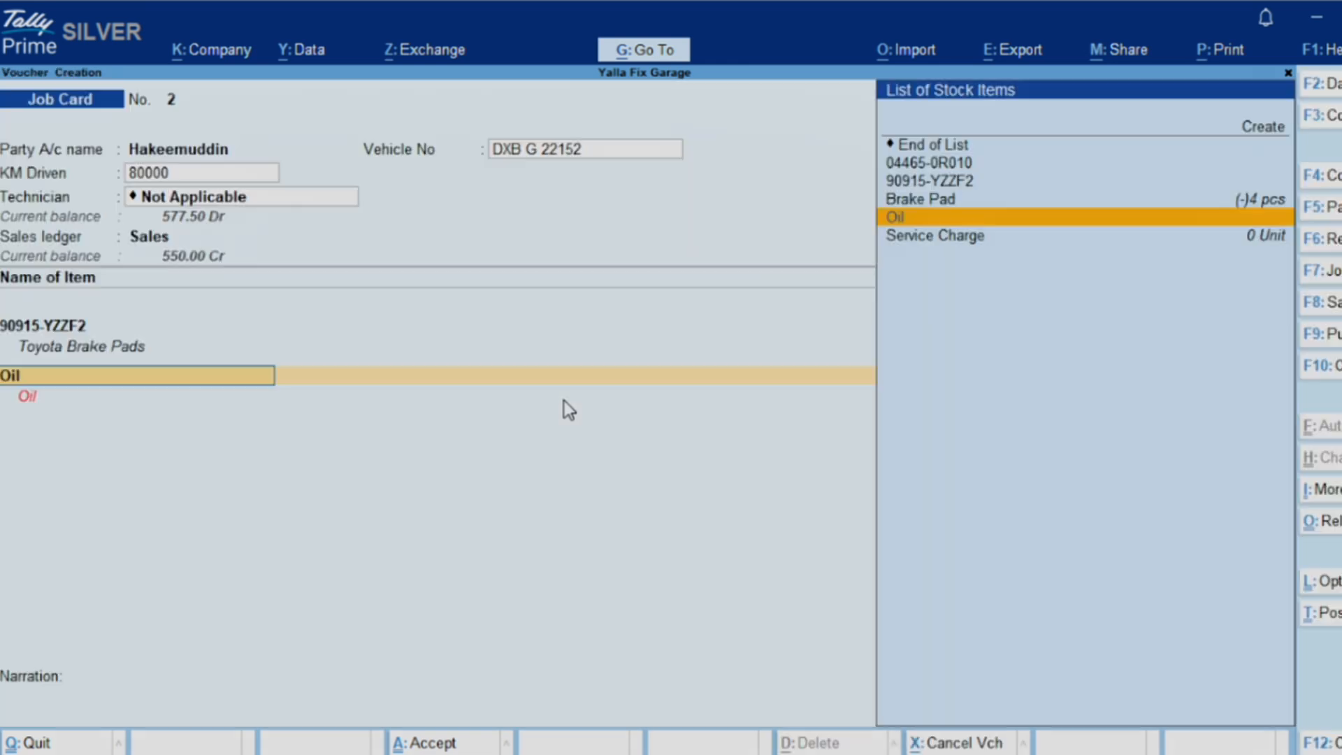
pyautogui.press('Return')
pyautogui.press('Return')
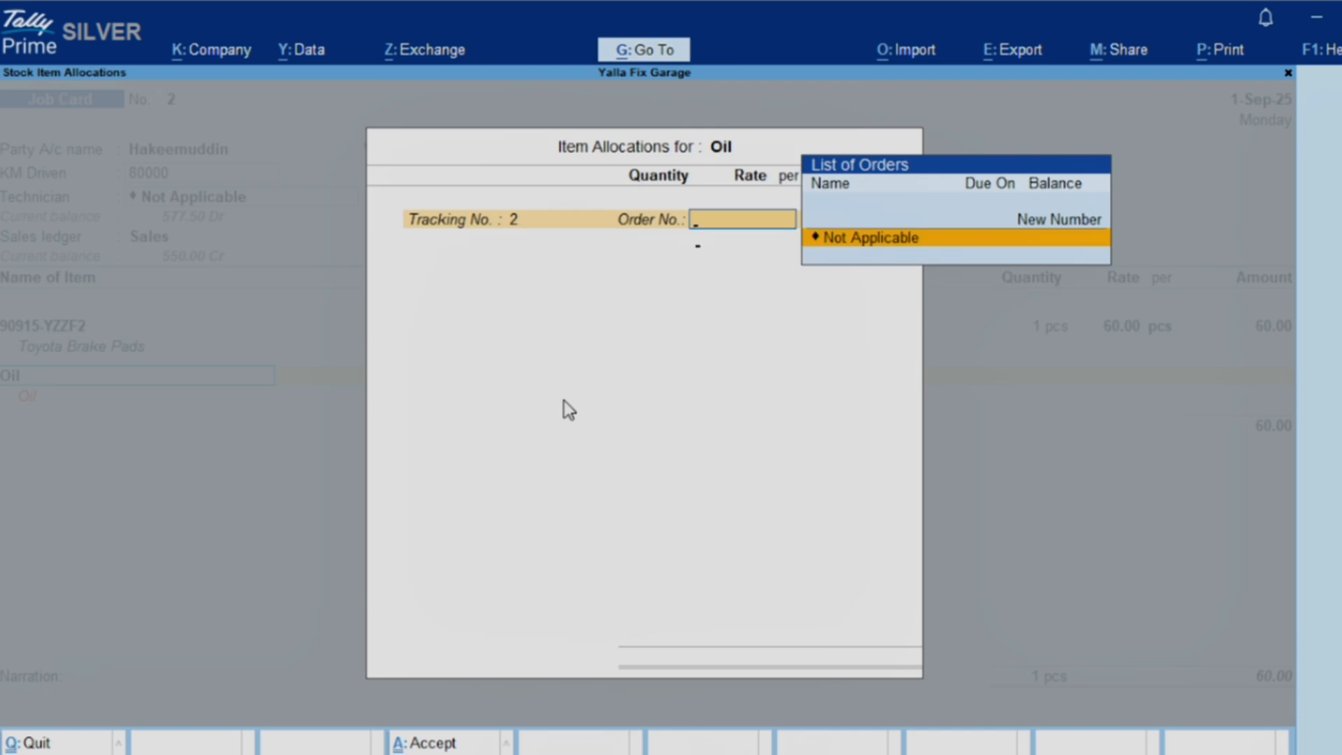
pyautogui.press('Return')
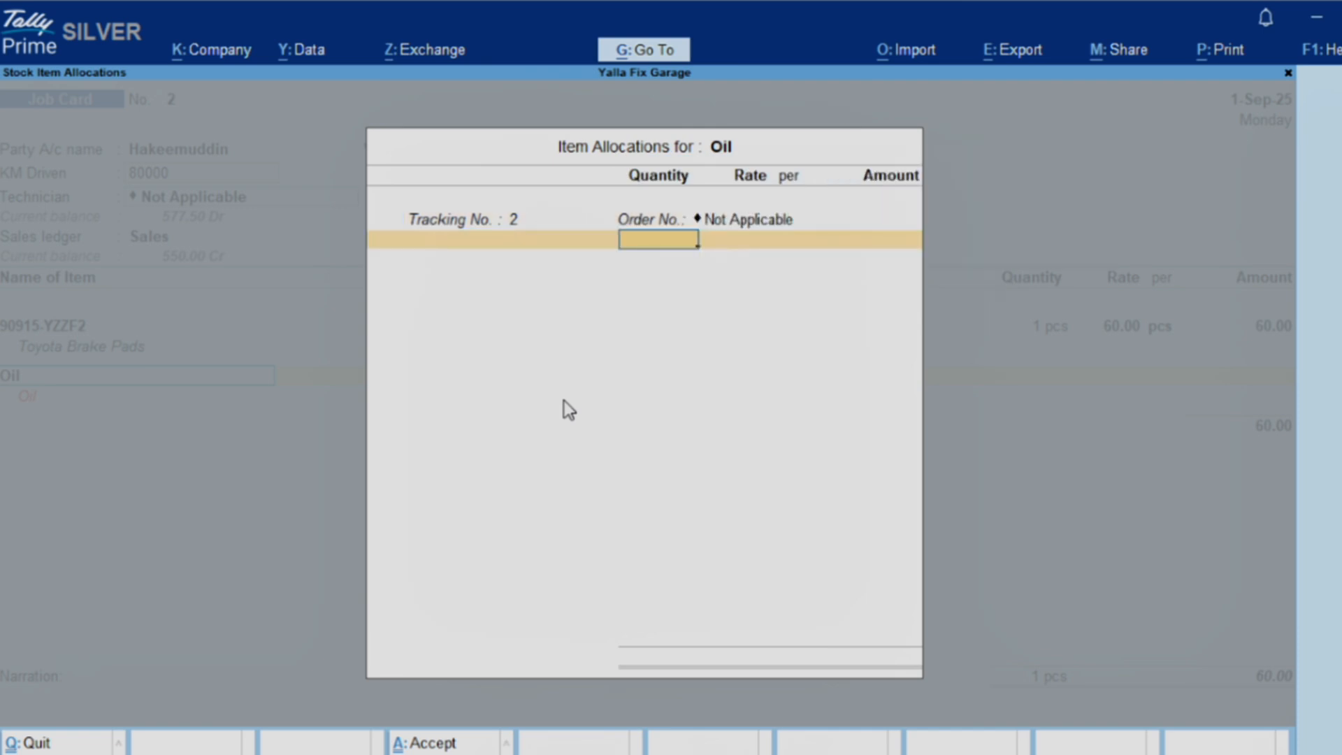
# Set the Oil line's quantity to 4 L at the standard rate of 15.00 and complete the line.
pyautogui.write('4')
pyautogui.press('Return')
pyautogui.press('Return')
pyautogui.press('Return')
pyautogui.press('Return')
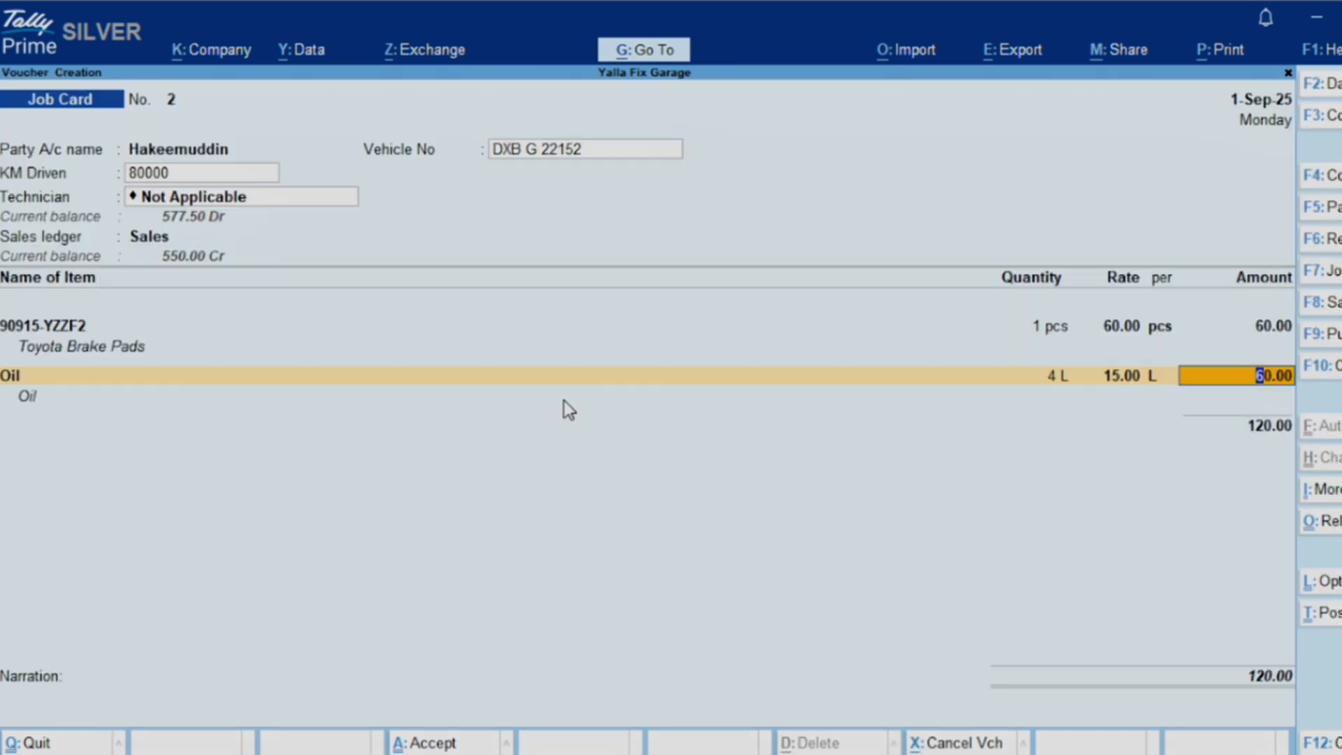
pyautogui.press('Return')
pyautogui.press('Return')
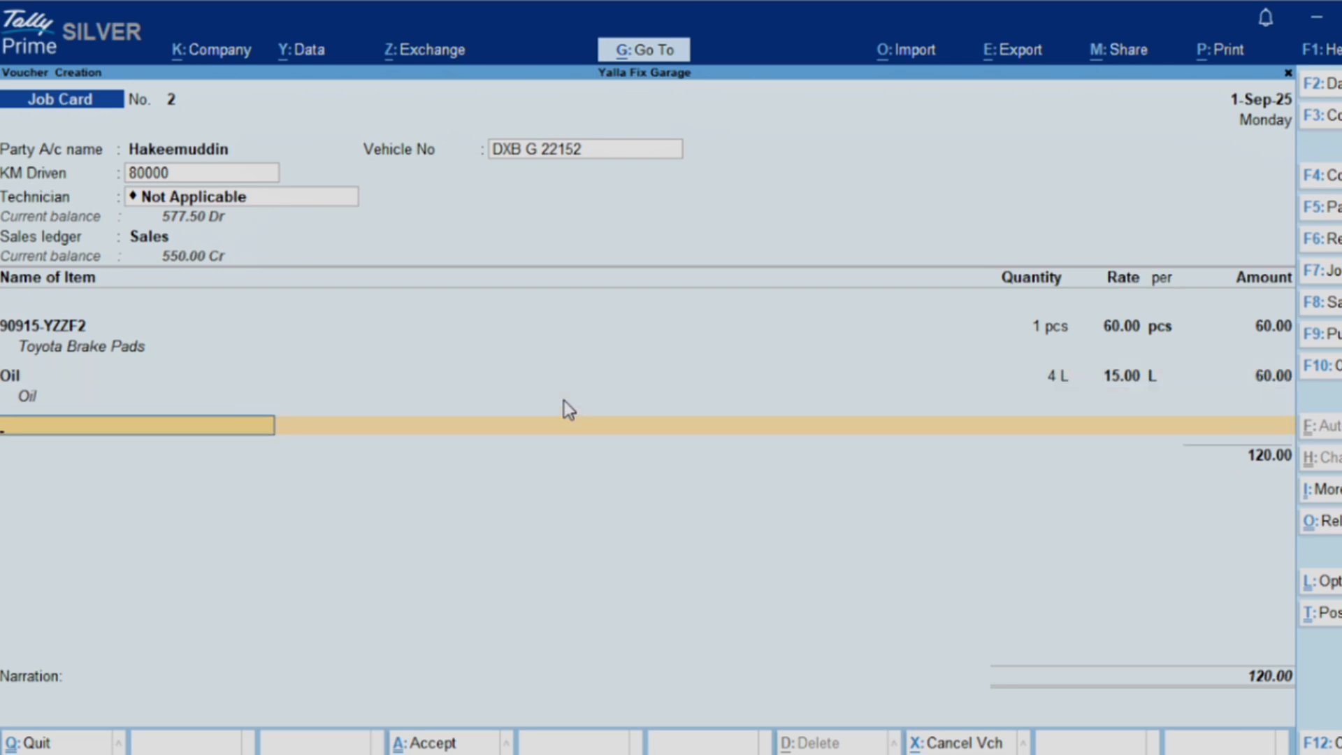
# Add Service Charge as the next job card item with no description, tracking number 2, quantity 1 Unit and rate 50.
pyautogui.write('Ser')
pyautogui.press('Return')
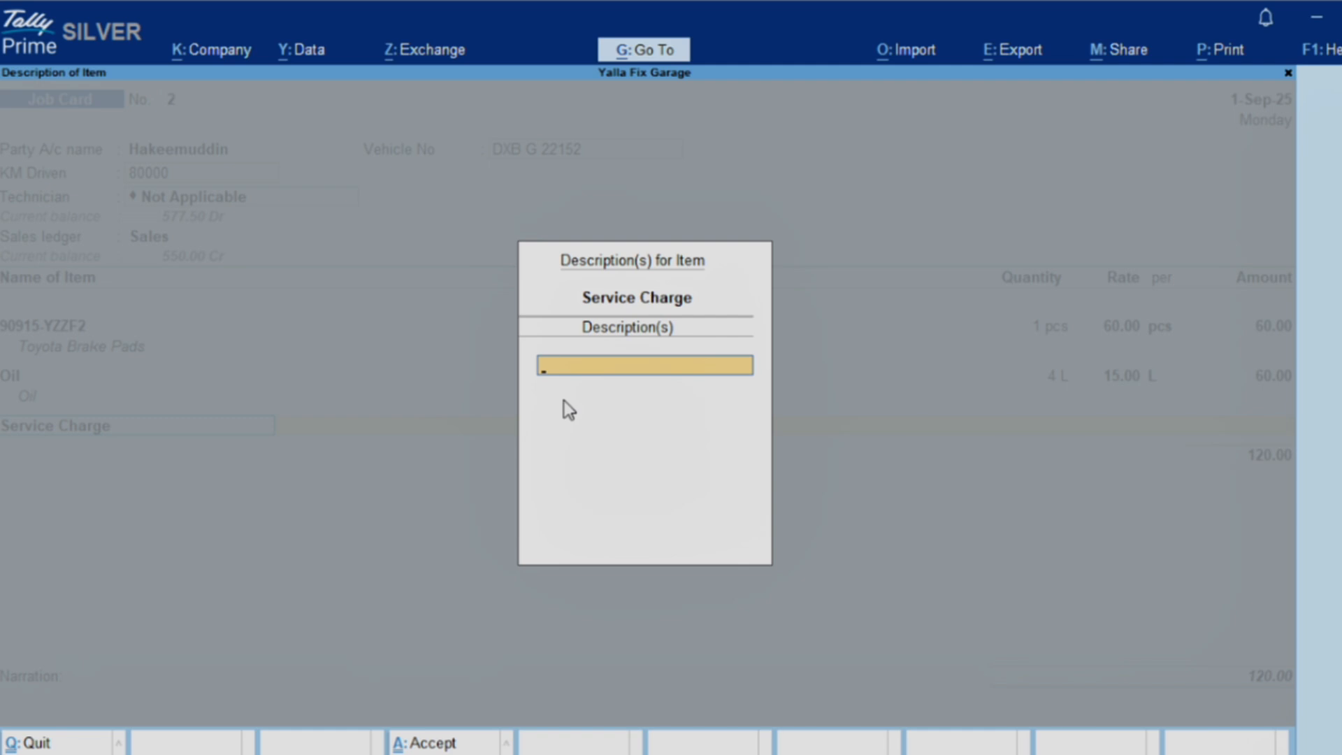
pyautogui.press('Return')
pyautogui.press('Return')
pyautogui.press('Return')
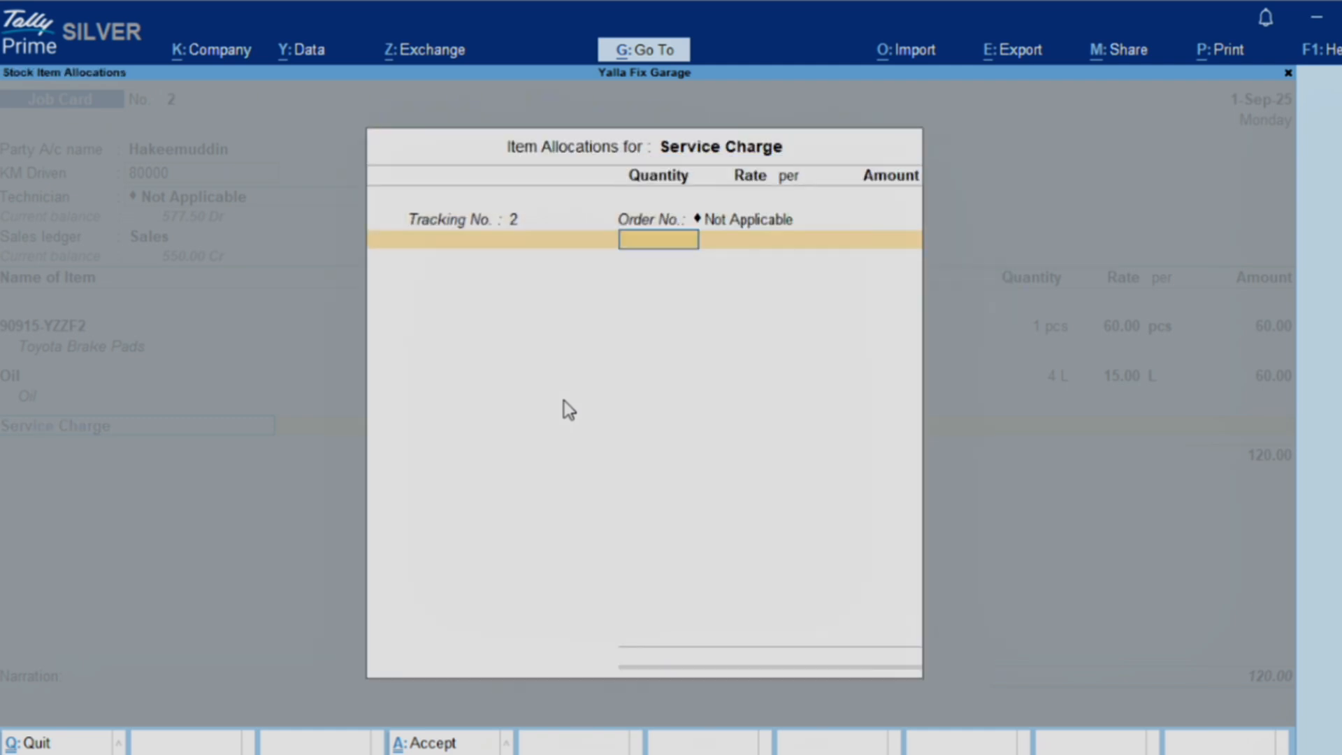
pyautogui.write('1')
pyautogui.press('Return')
pyautogui.write('50')
pyautogui.press('Return')
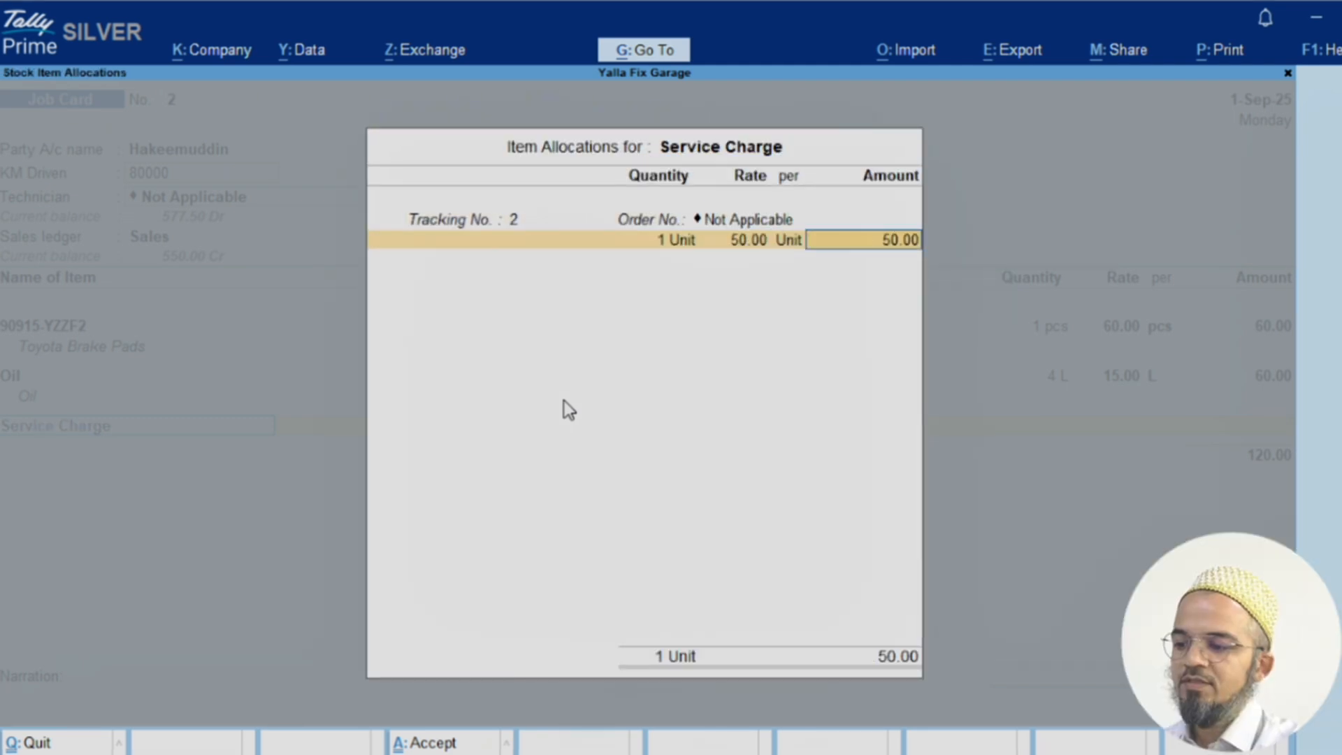
pyautogui.press('Return')
pyautogui.press('Return')
# Finish the item list, add the VAT ledger and save the job card.
pyautogui.press('Return')
pyautogui.write('Vat')
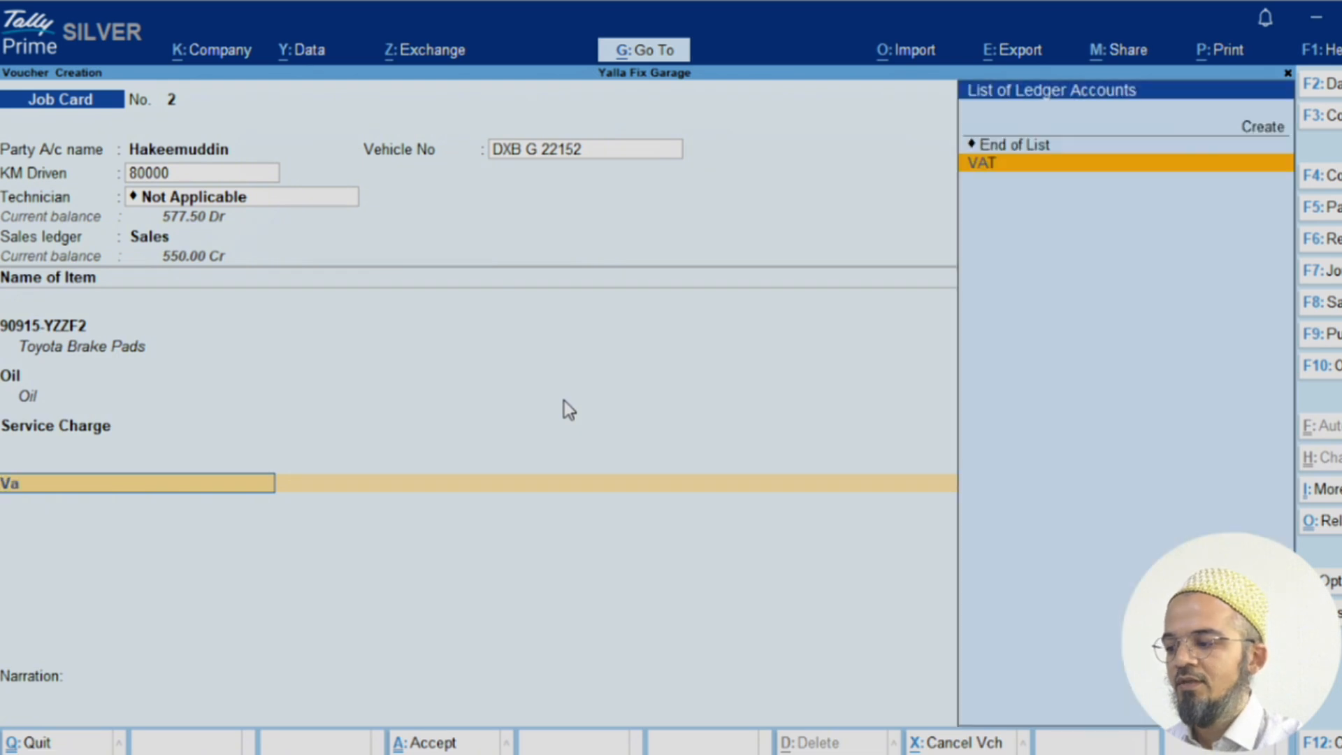
pyautogui.press('Return')
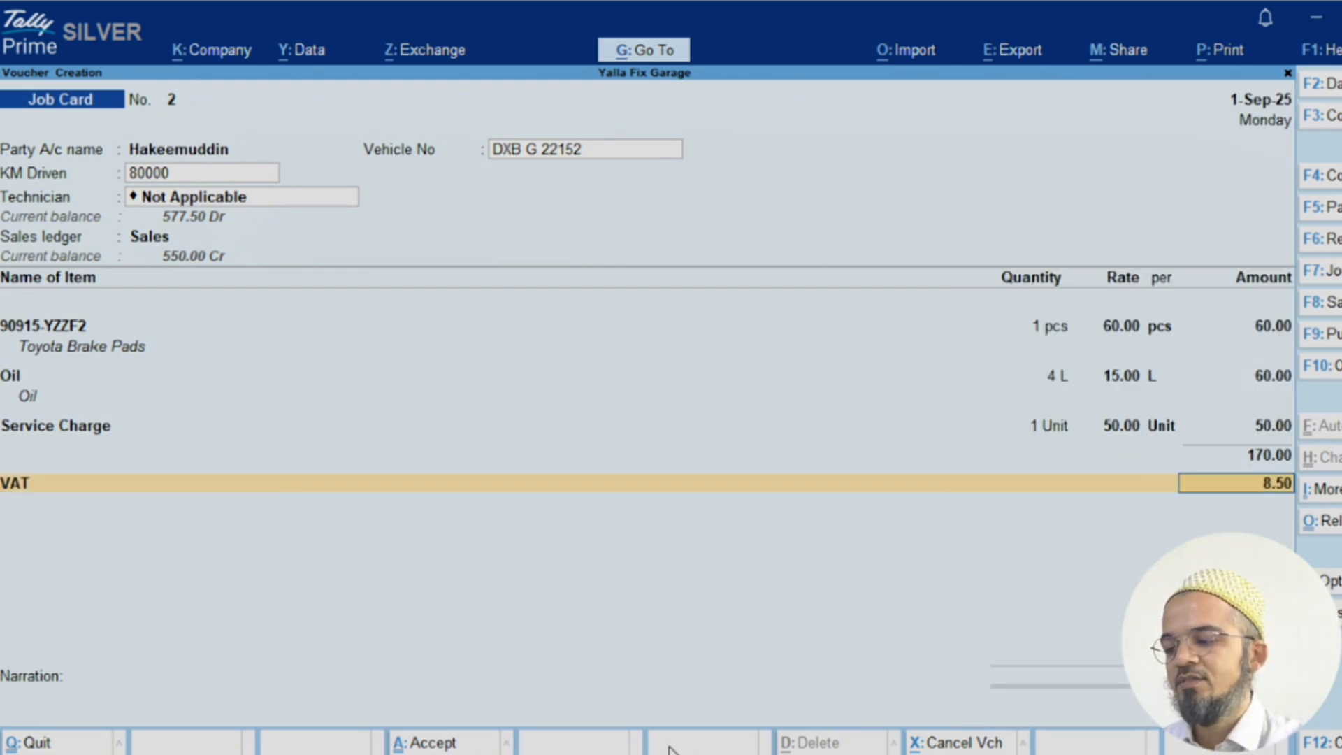
pyautogui.click(427, 743)
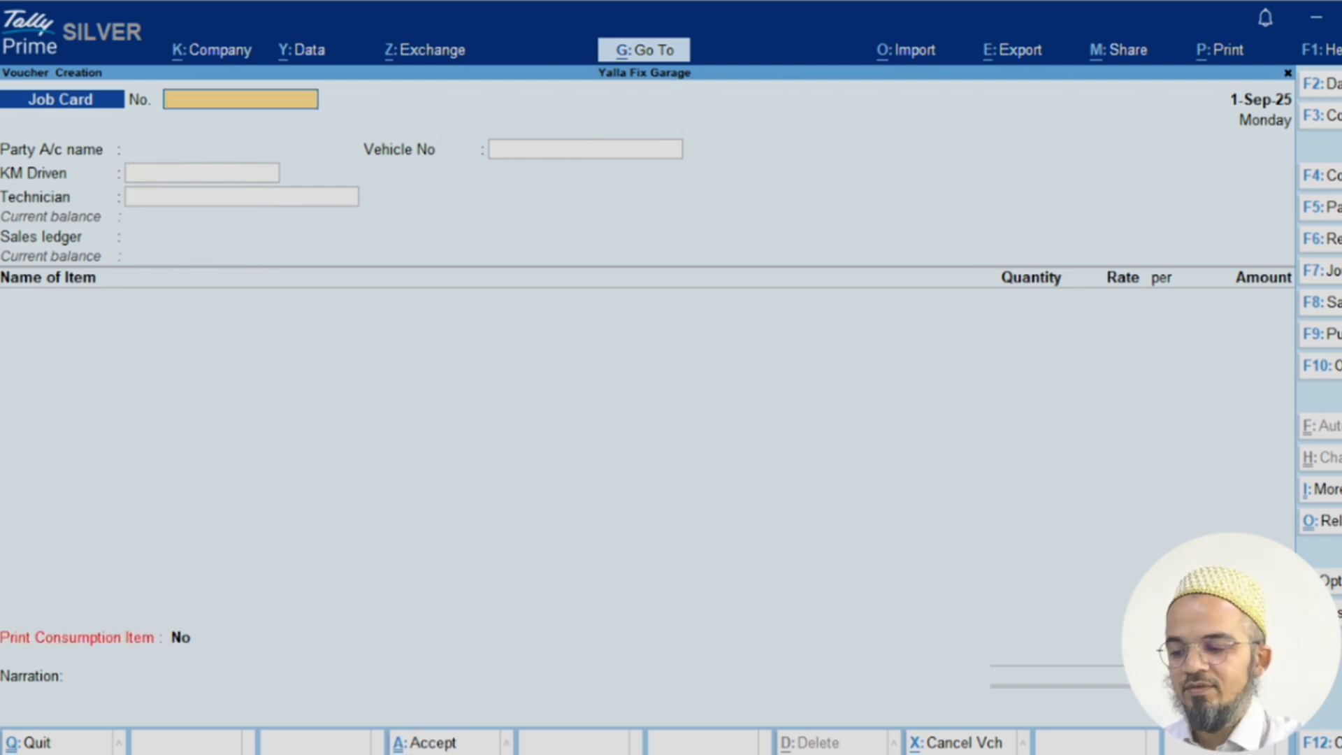
# Leave the Job Card entry and start a Job Card Sales voucher, keeping voucher number 2.
pyautogui.press('Escape')
pyautogui.click(978, 462)
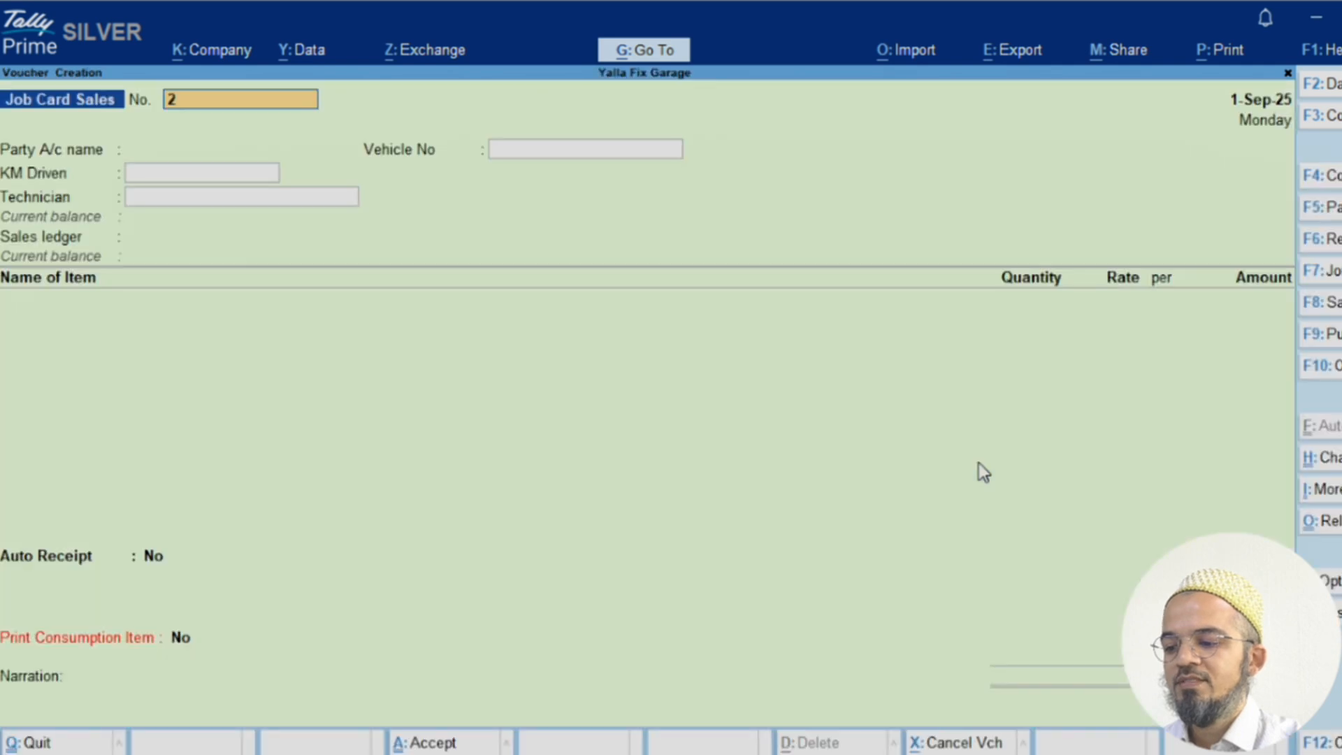
pyautogui.press('Return')
pyautogui.press('Return')
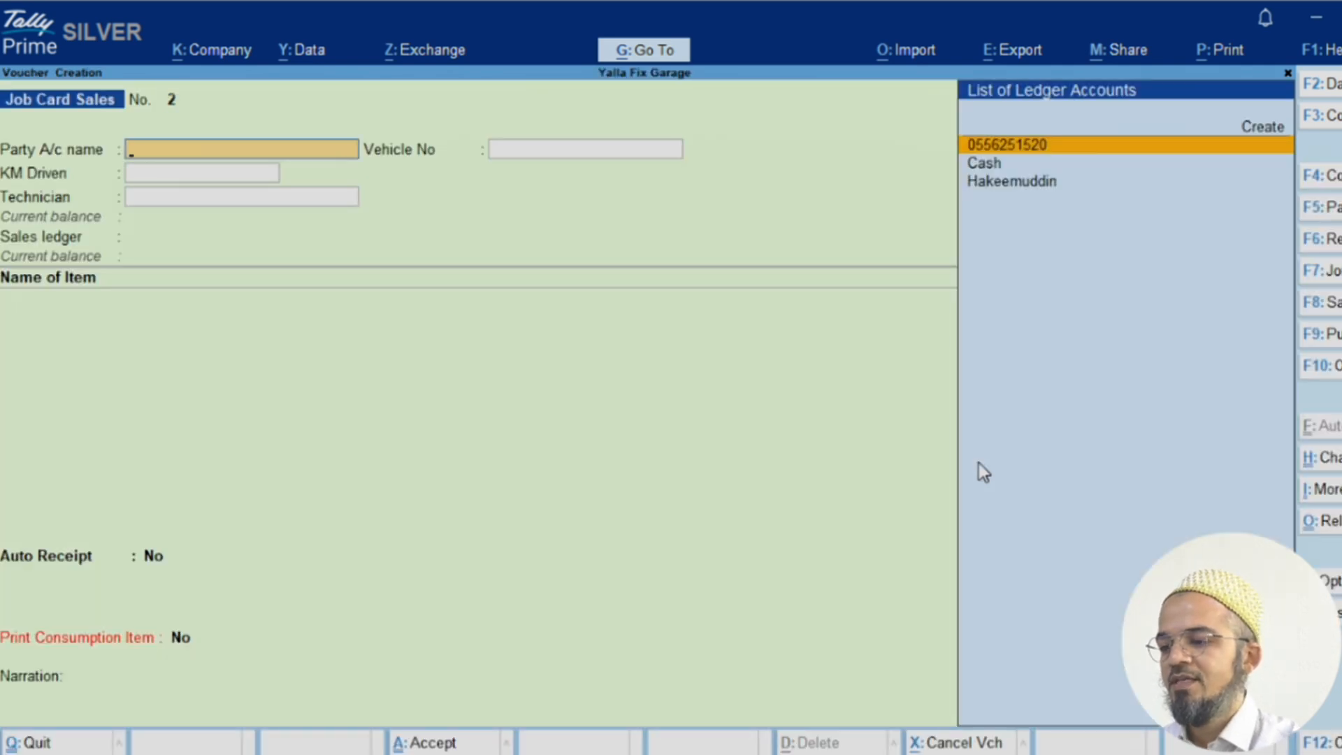
# Select the customer's account as the party and load job card number 2 into the sales voucher.
pyautogui.press('Down')
pyautogui.press('Down')
pyautogui.press('Return')
pyautogui.press('Down')
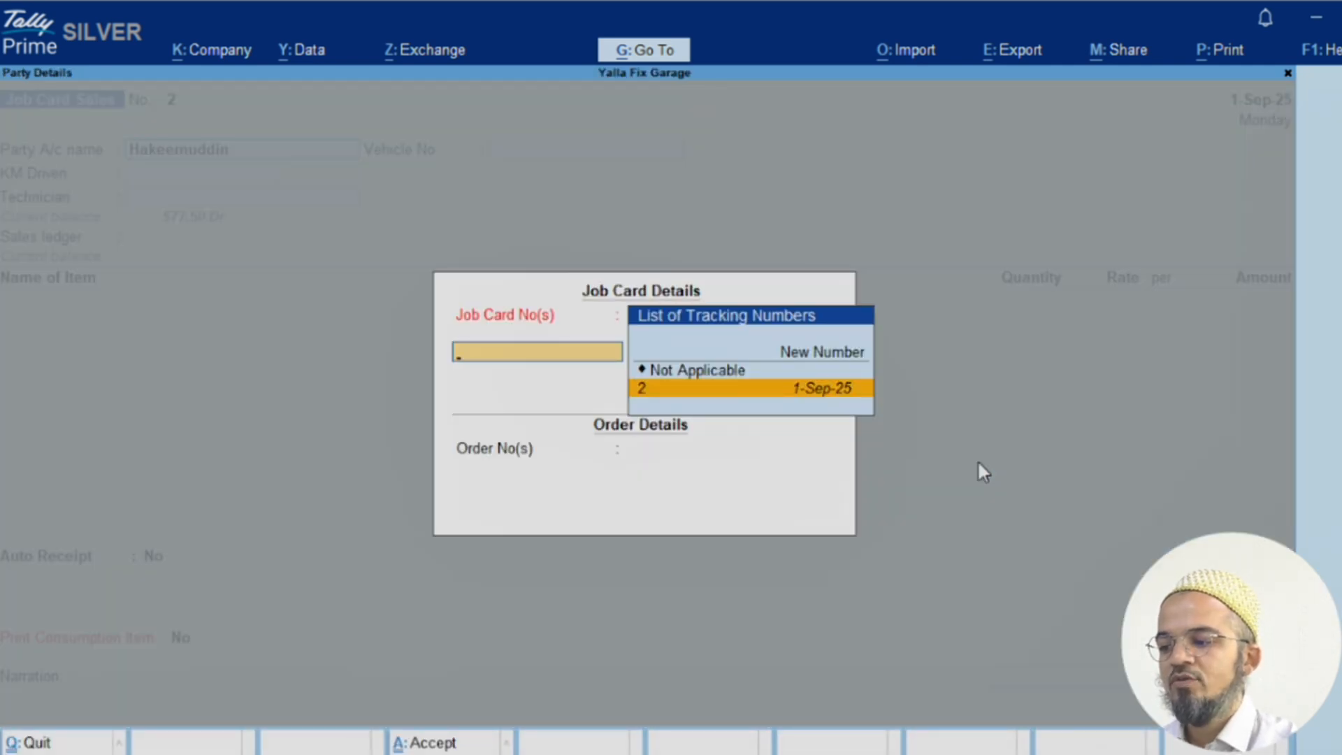
pyautogui.press('Return')
pyautogui.press('Return')
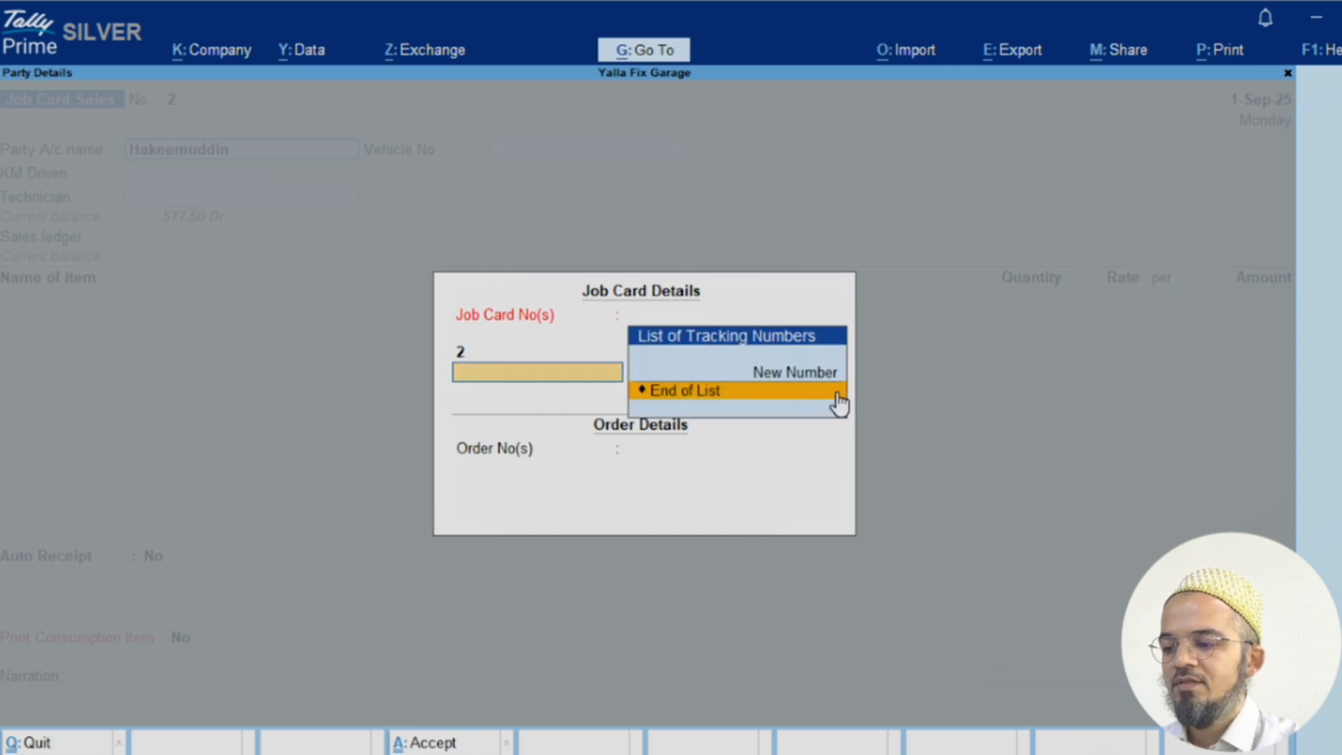
pyautogui.press('Return')
pyautogui.press('Return')
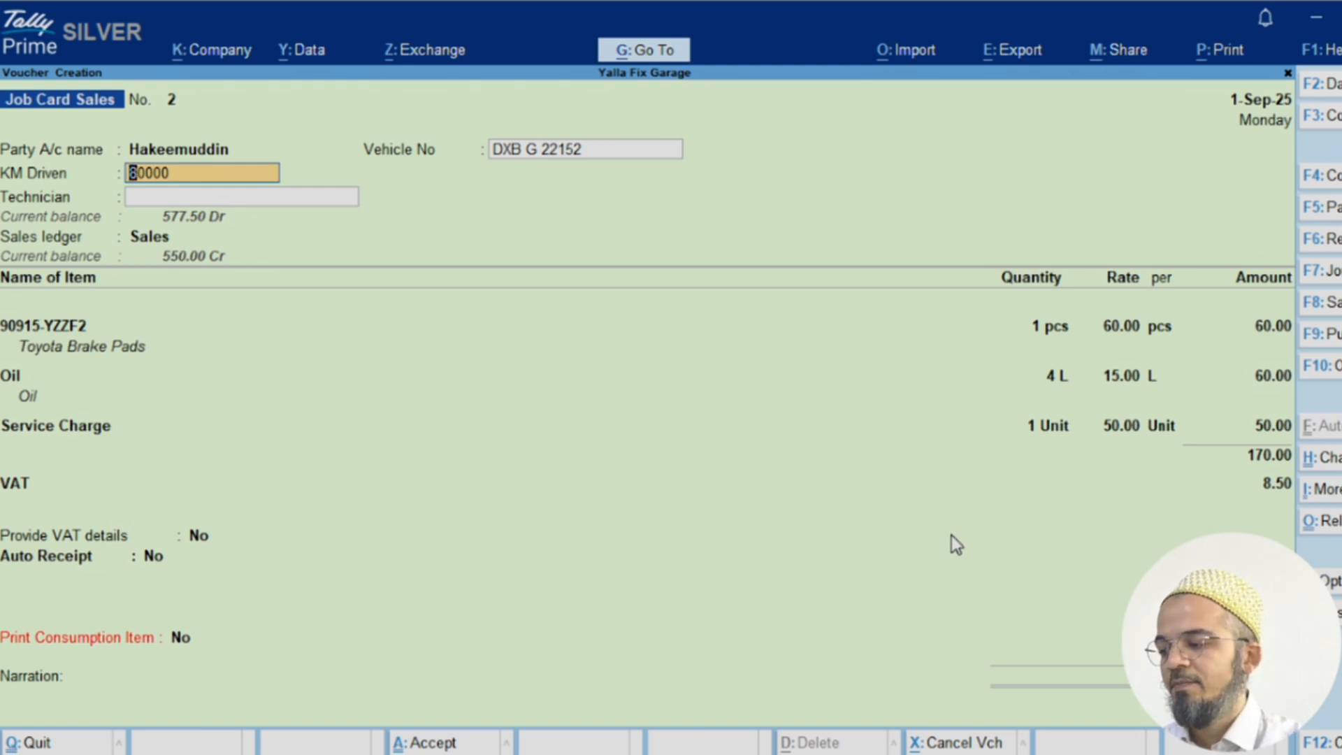
# Enable Auto Receipt with Cash, receipt amount 178.50 and receipt voucher number 2, keeping Print Consumption Item at No.
pyautogui.click(150, 557)
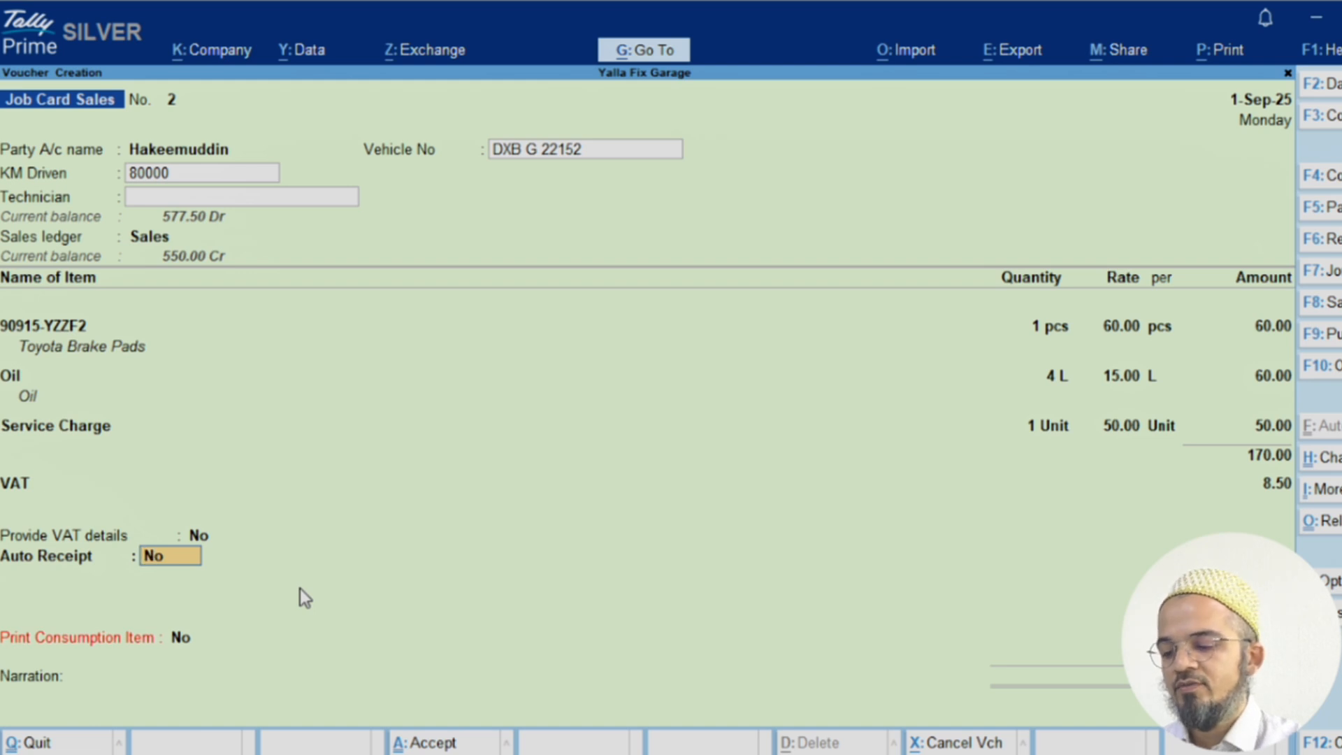
pyautogui.write('y')
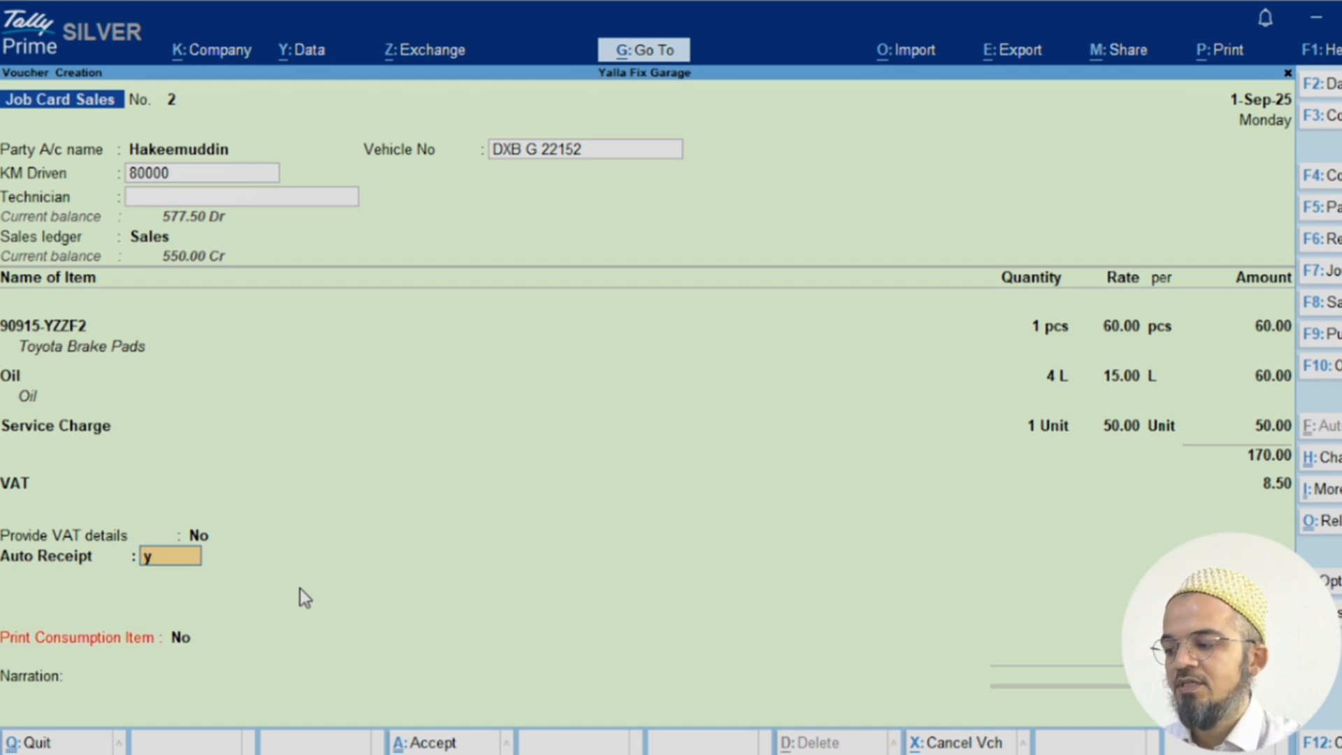
pyautogui.press('Return')
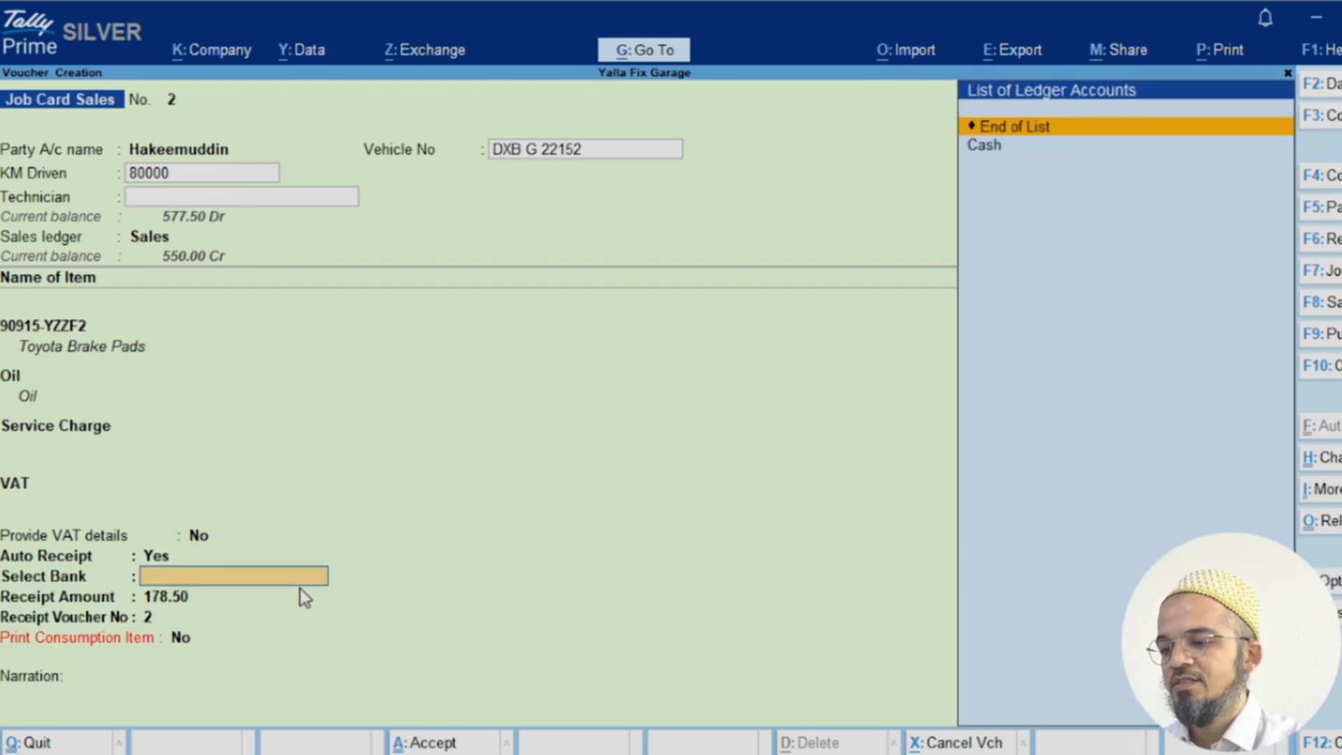
pyautogui.press('Down')
pyautogui.press('Return')
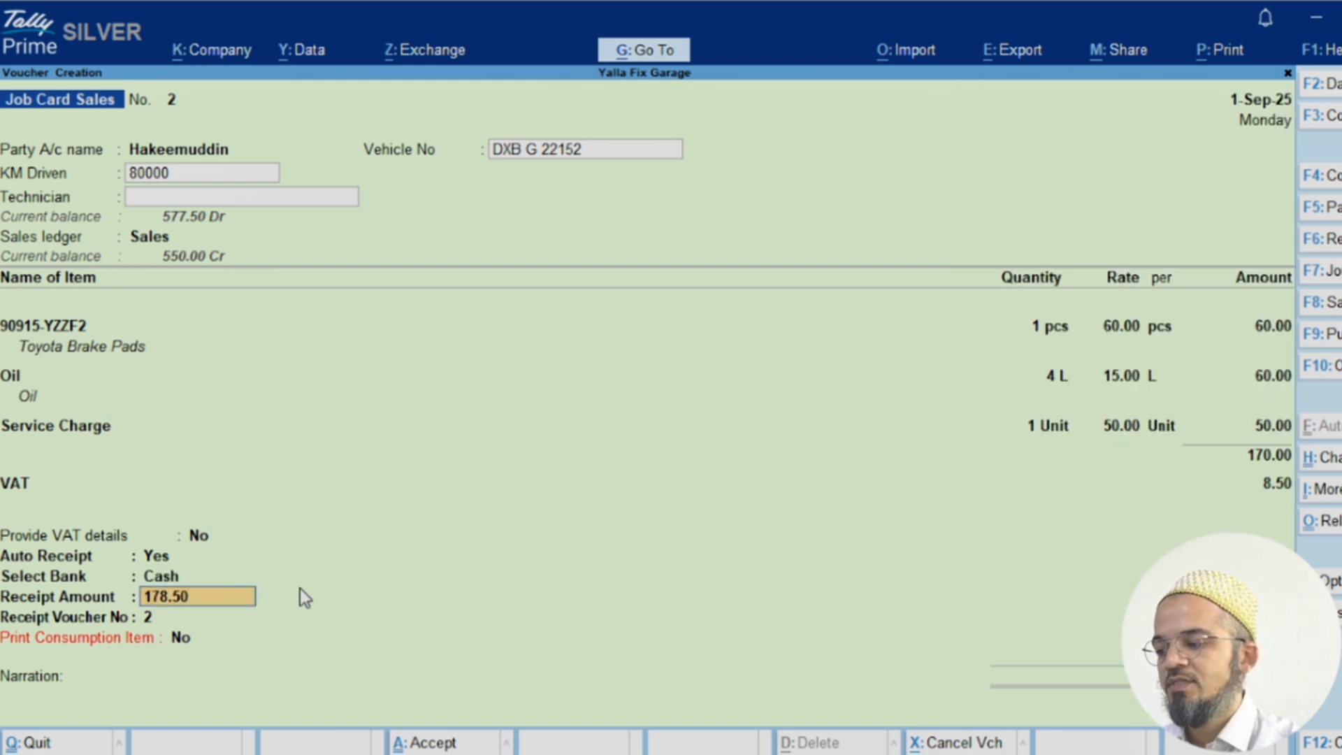
pyautogui.press('Return')
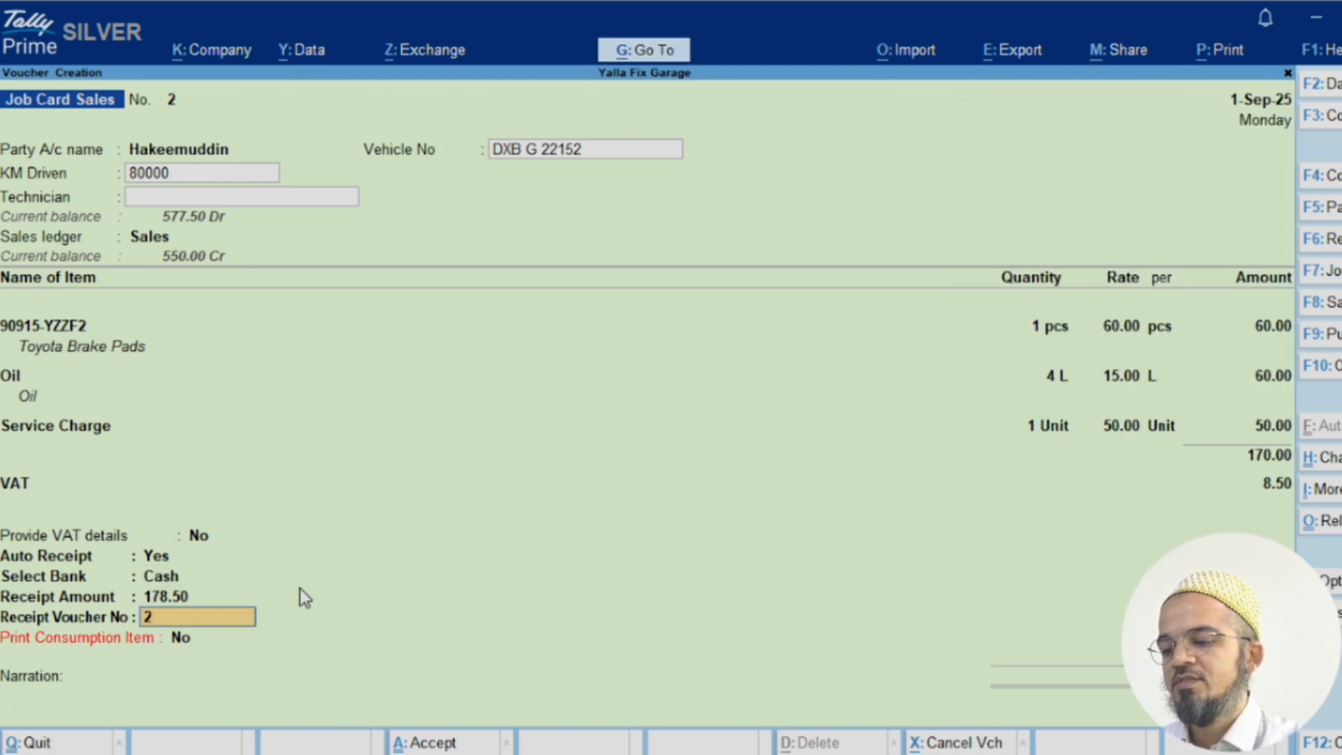
pyautogui.press('Return')
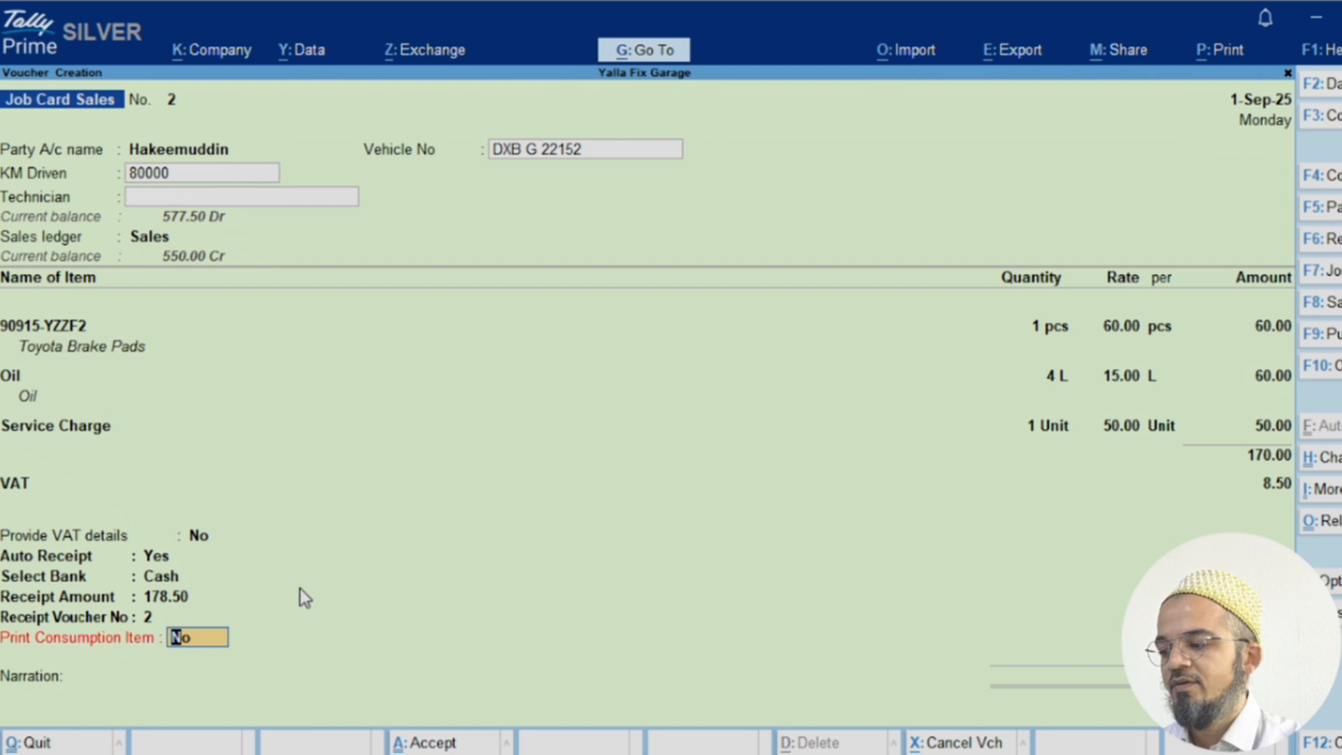
pyautogui.press('Return')
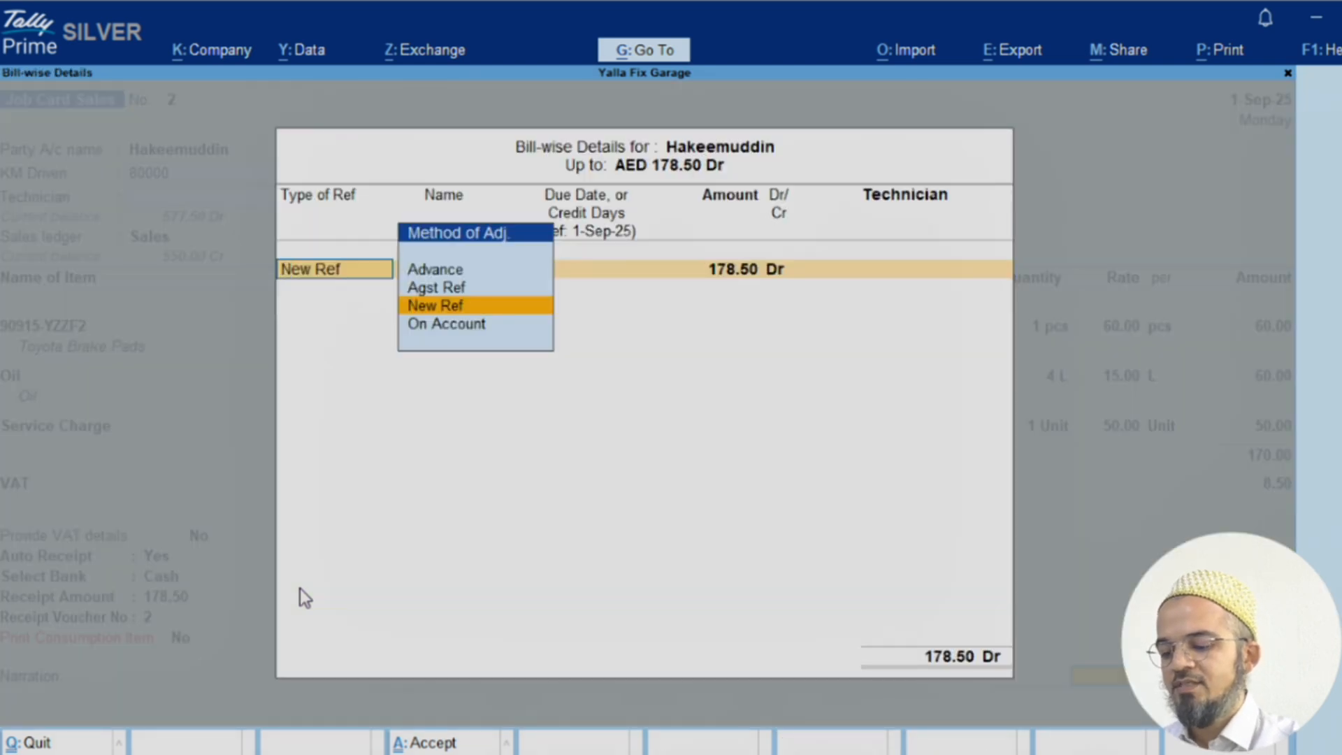
# Accept the bill-wise details as New Ref and save the Job Card Sales voucher with an empty narration.
pyautogui.hotkey('ctrl', 'a')
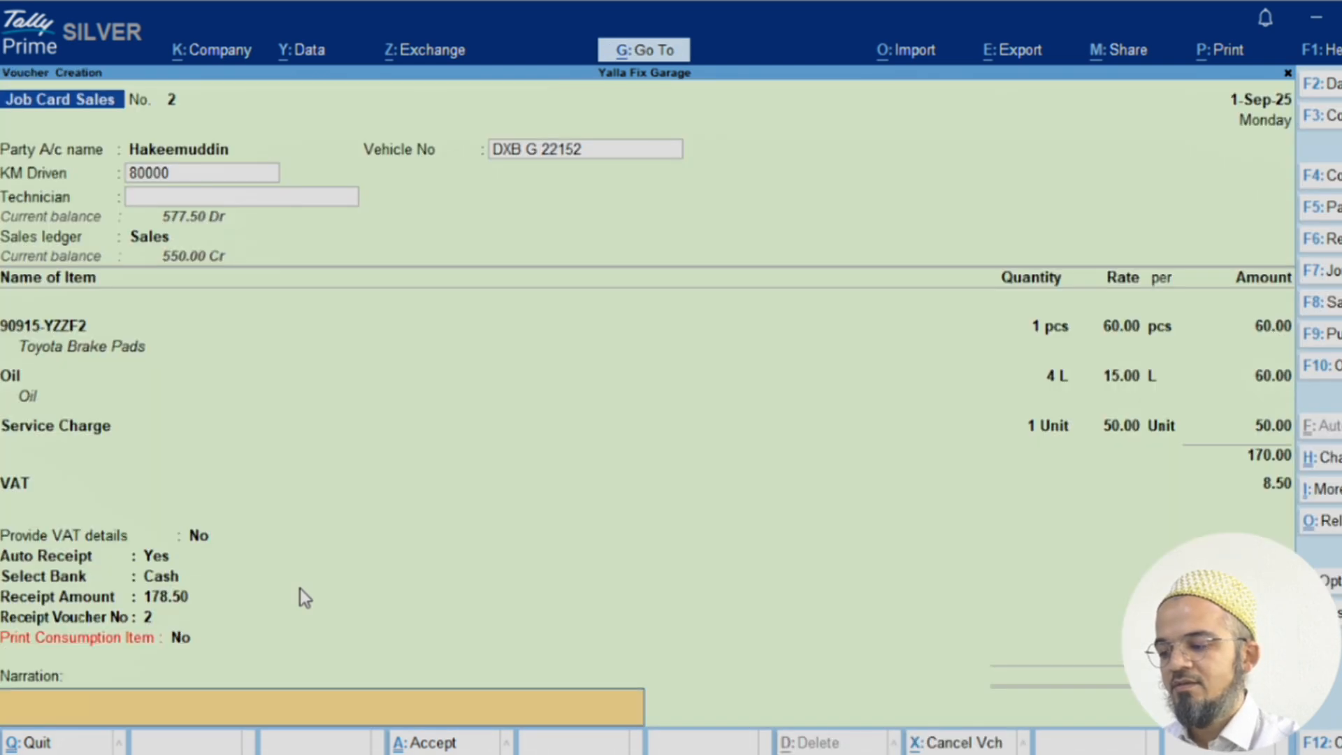
pyautogui.click(461, 748)
pyautogui.press('Return')
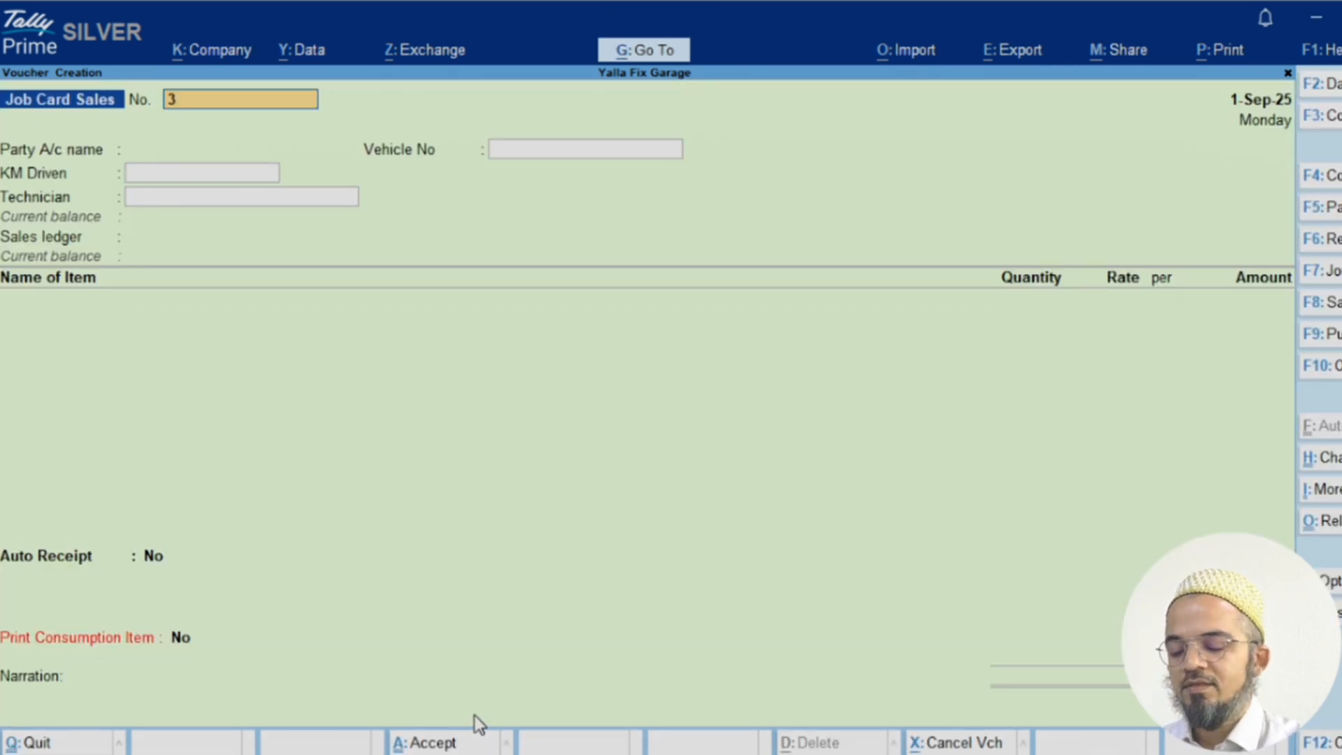
# Reopen the saved Job Card Sales voucher 2 and examine its tax invoice in a zoomed print preview, from header to totals.
pyautogui.press('pageup')
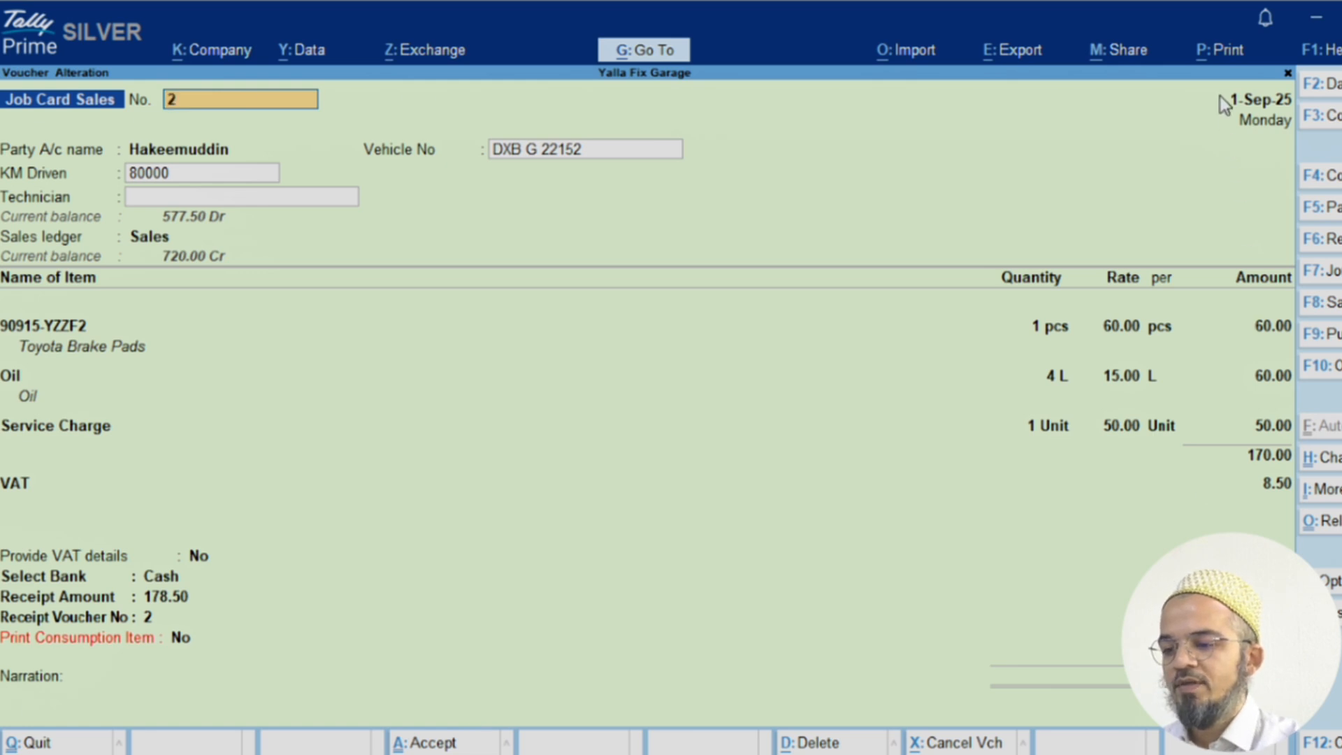
pyautogui.hotkey('alt', 'p')
pyautogui.press('Return')
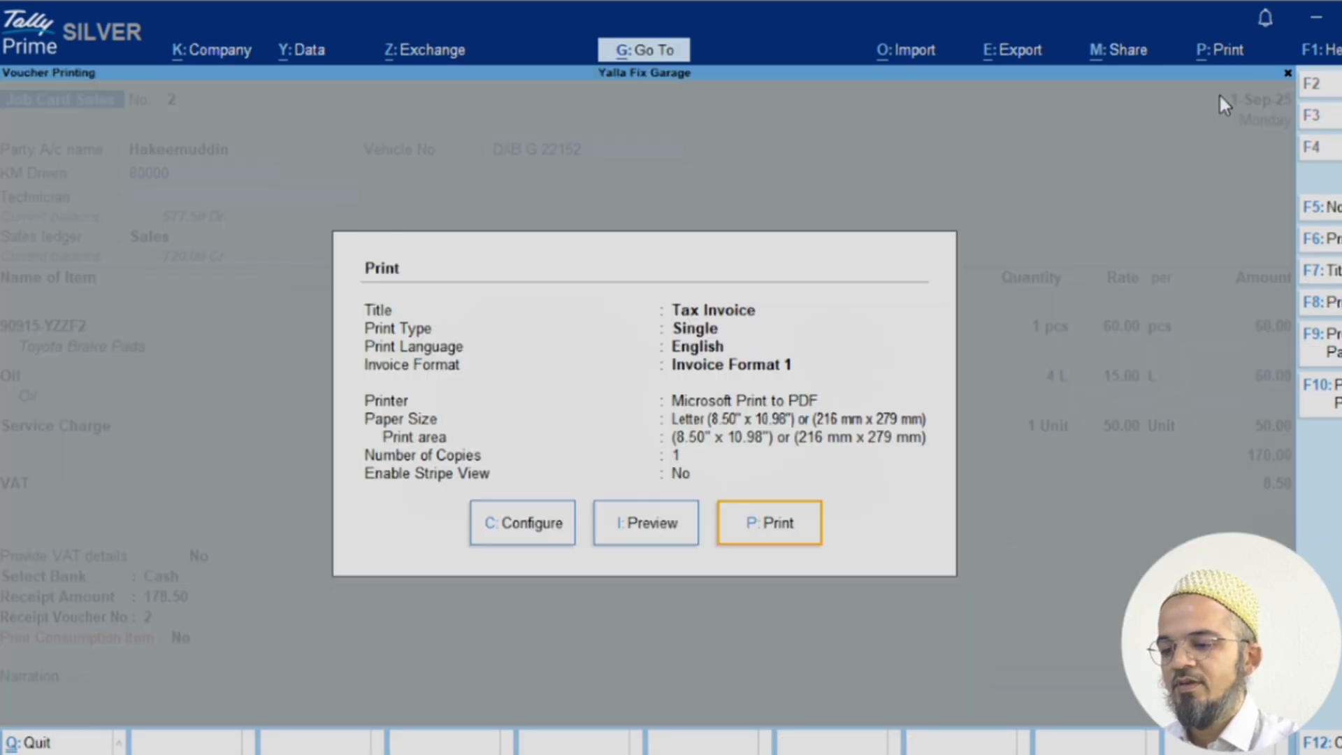
pyautogui.press('i')
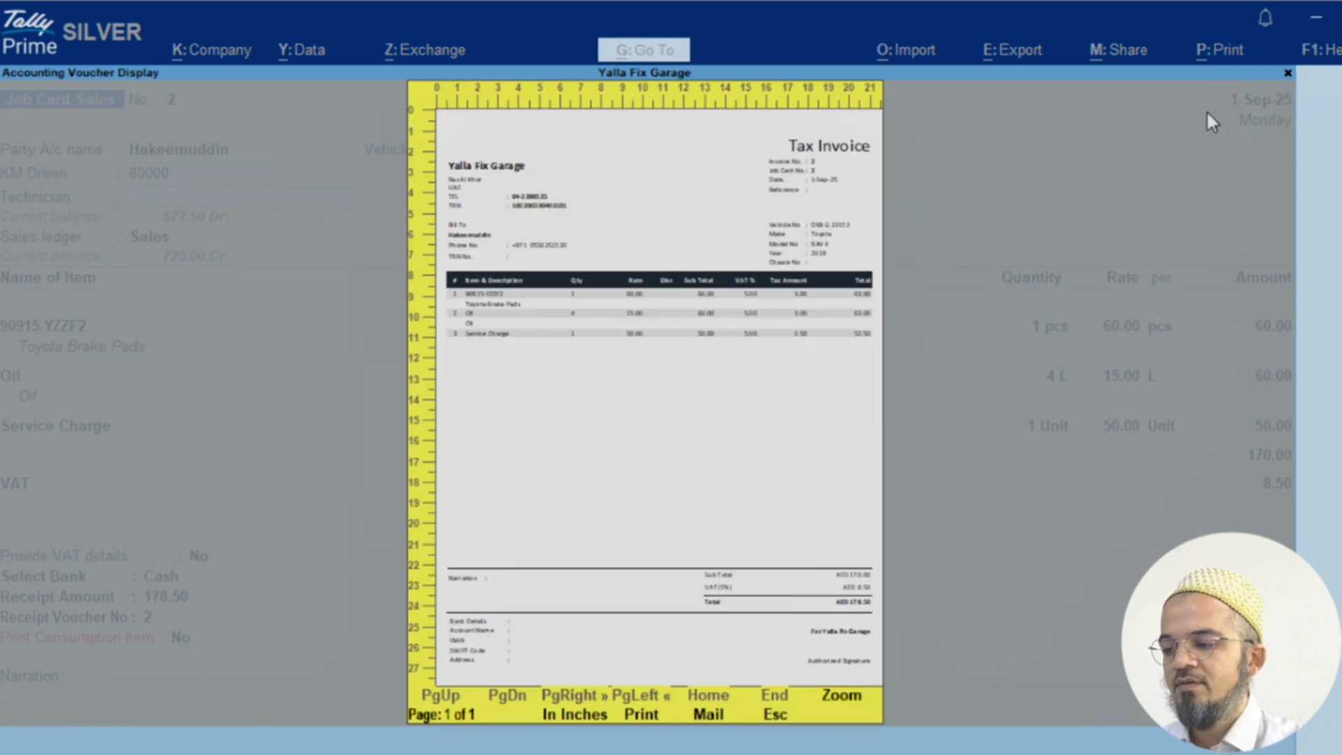
pyautogui.click(847, 696)
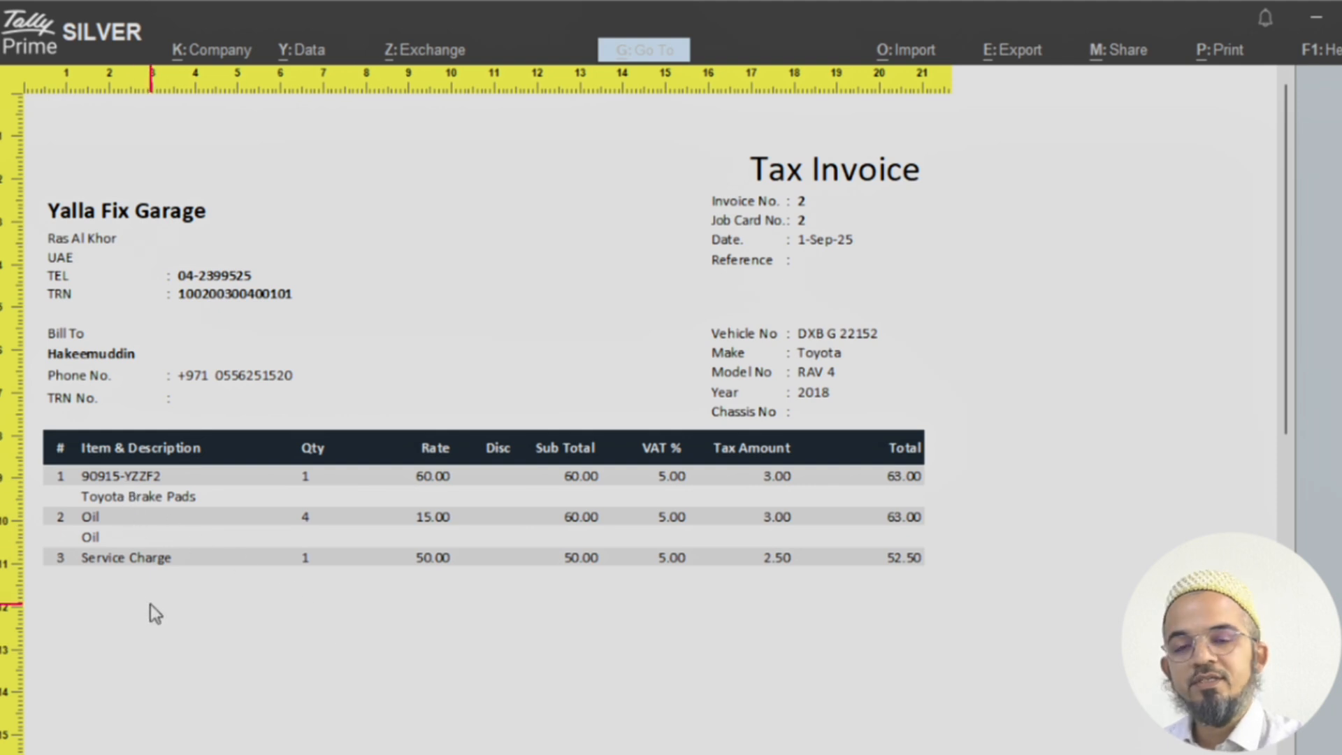
pyautogui.scroll(-10, 385, 580)
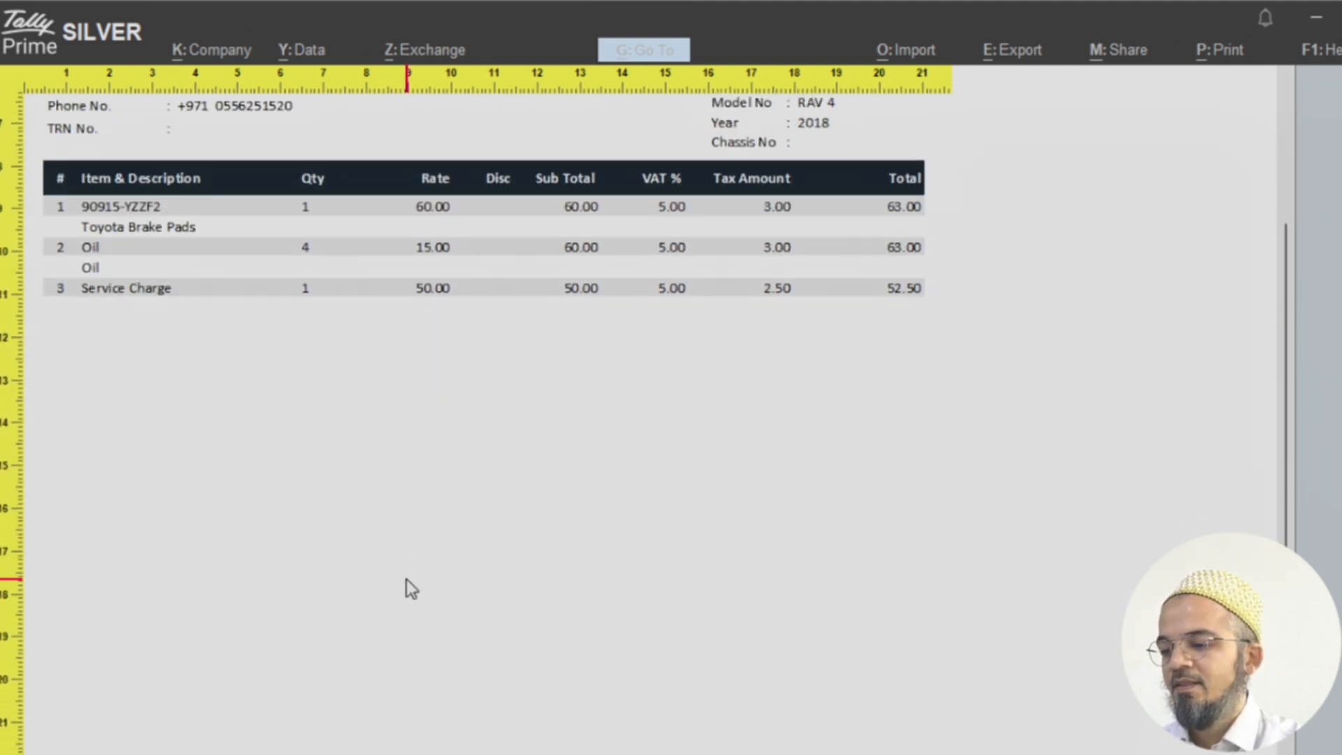
pyautogui.scroll(-3, 408, 580)
pyautogui.scroll(-1, 886, 650)
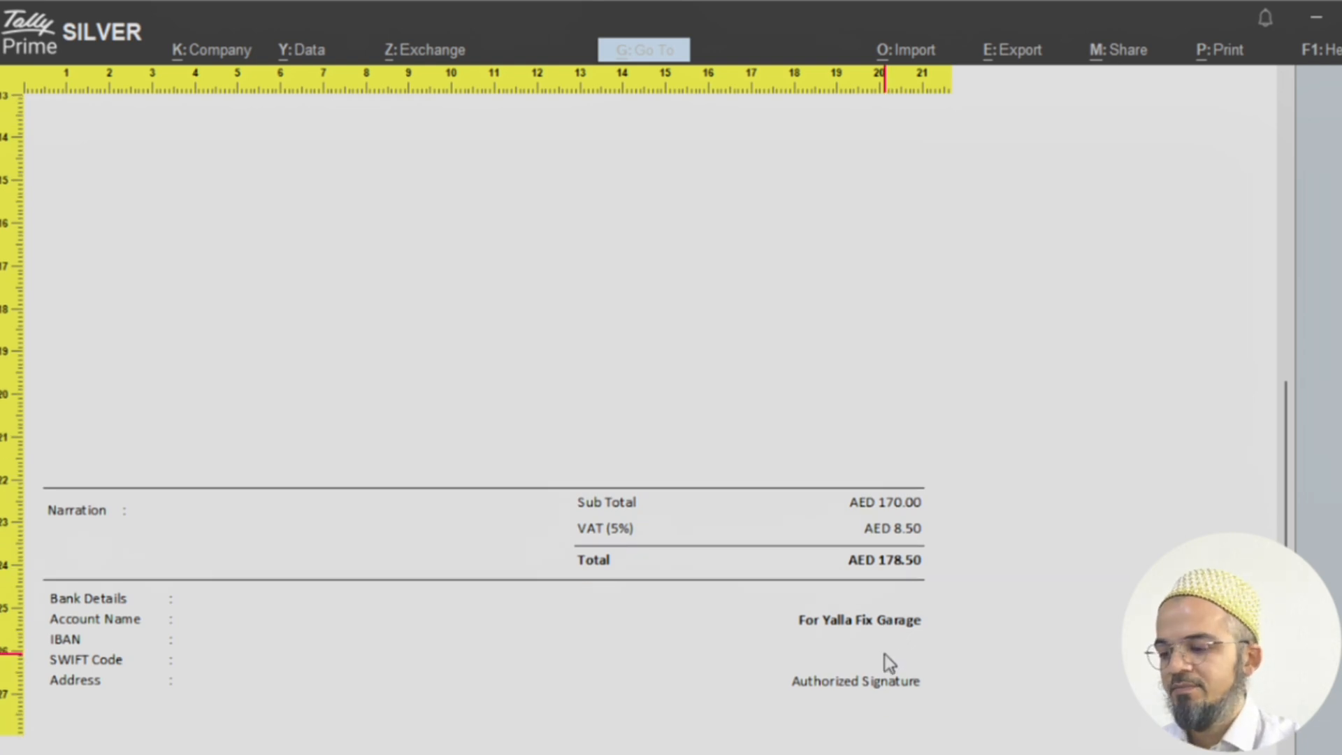
pyautogui.scroll(12, 883, 652)
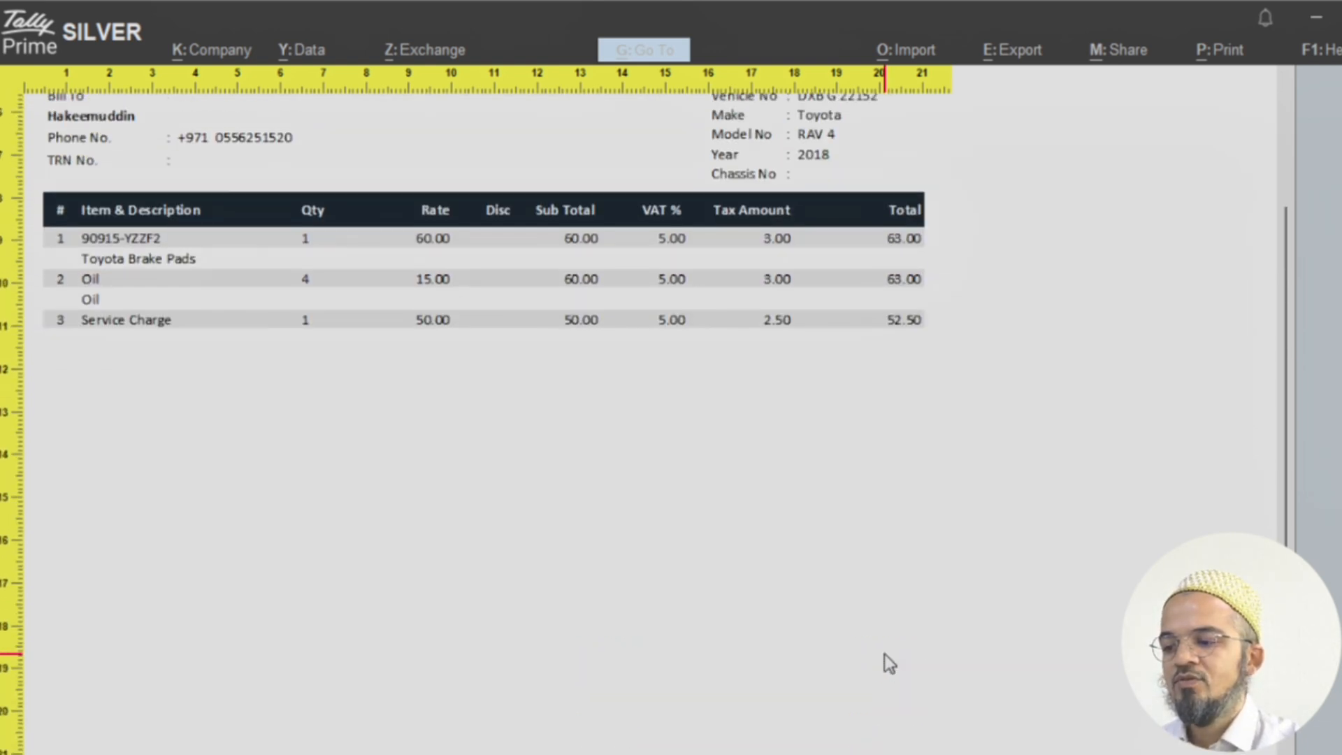
pyautogui.scroll(-10, 527, 664)
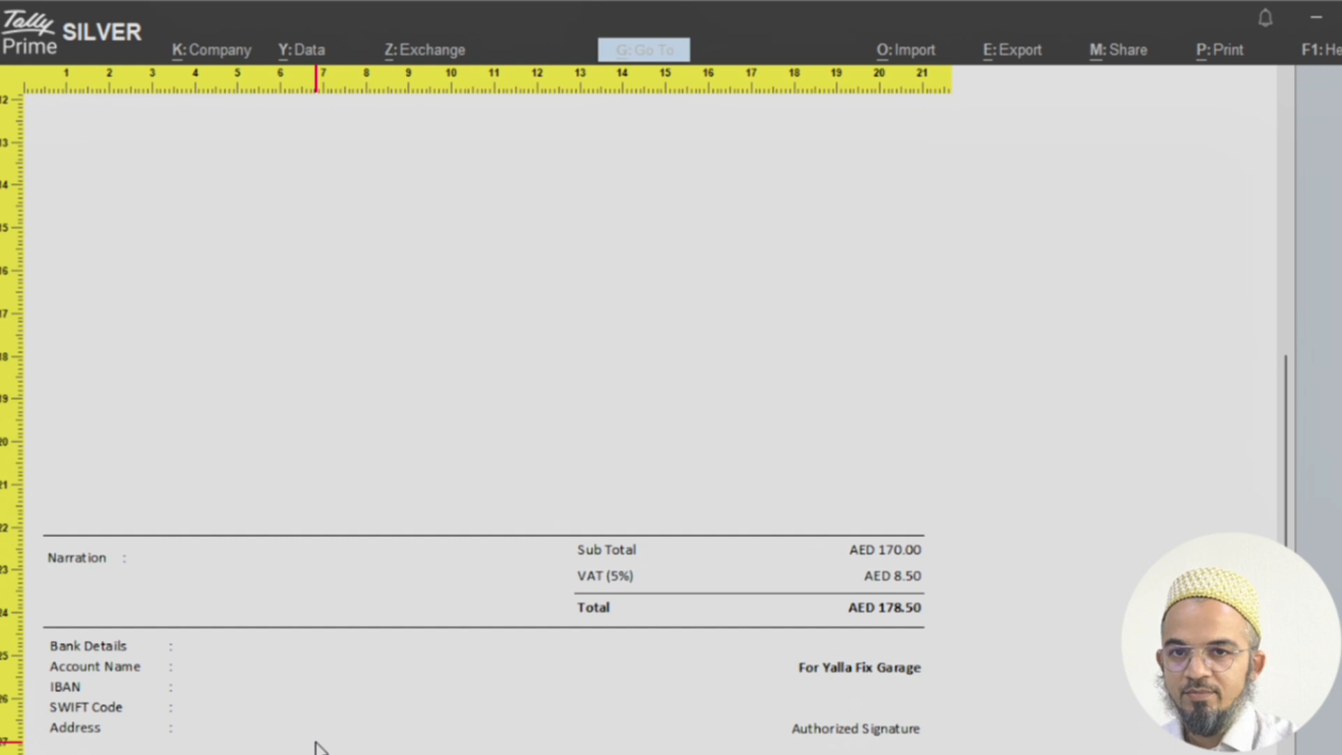
# Close the invoice preview and the voucher, and return to the Garage Management Solution options.
pyautogui.press('Escape')
pyautogui.press('Escape')
pyautogui.press('Escape')
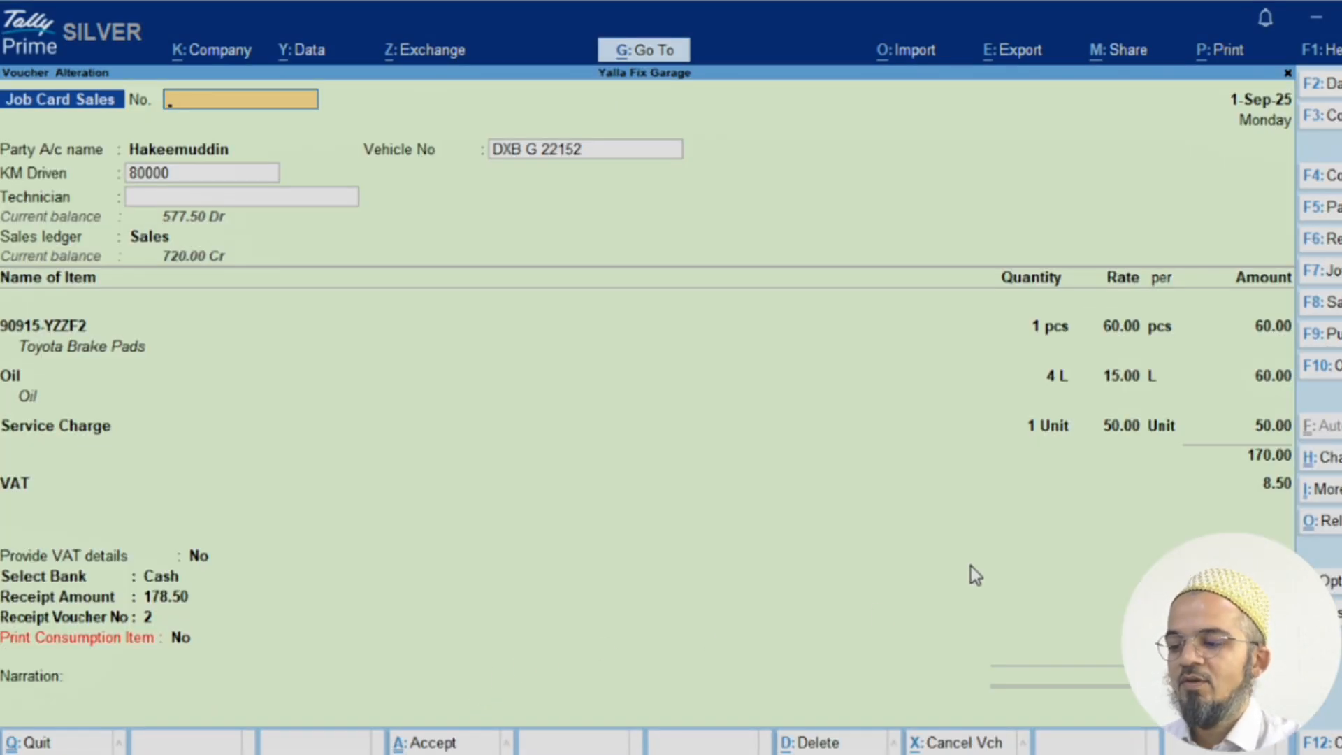
pyautogui.press('Escape')
pyautogui.press('Escape')
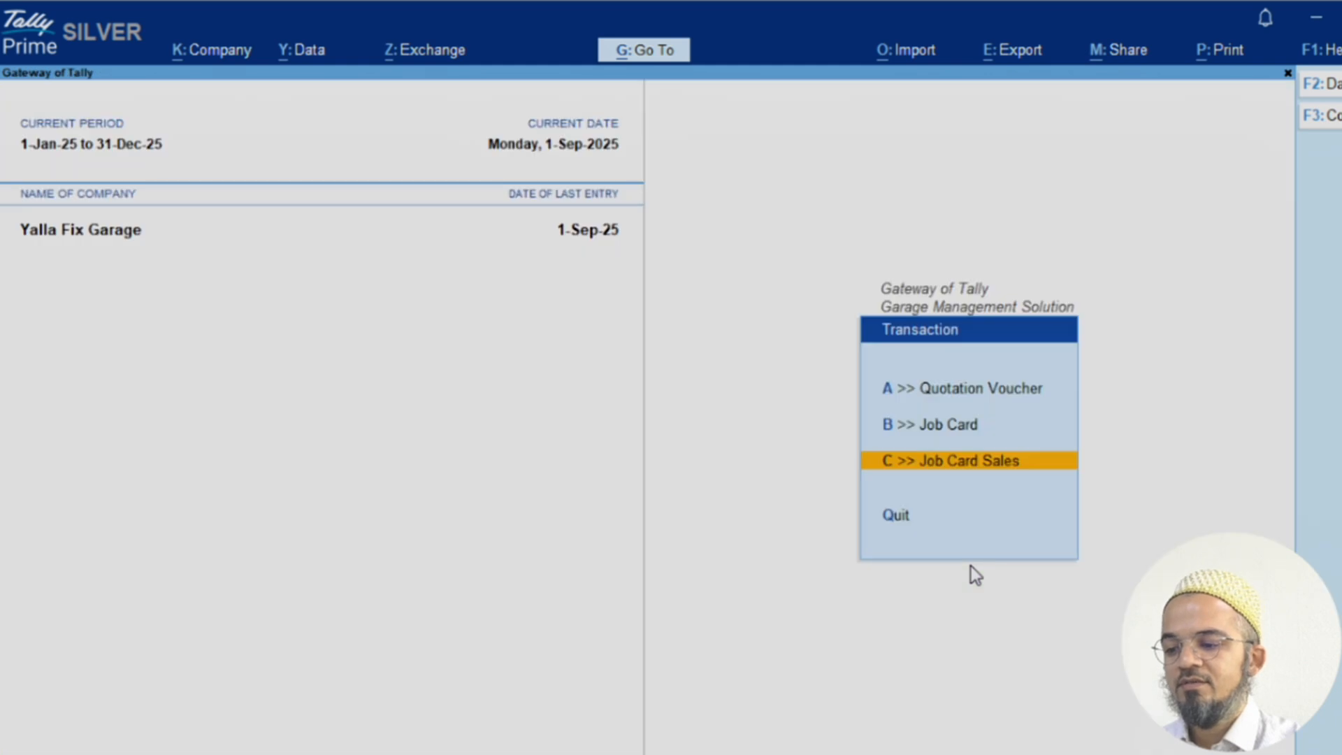
pyautogui.press('Escape')
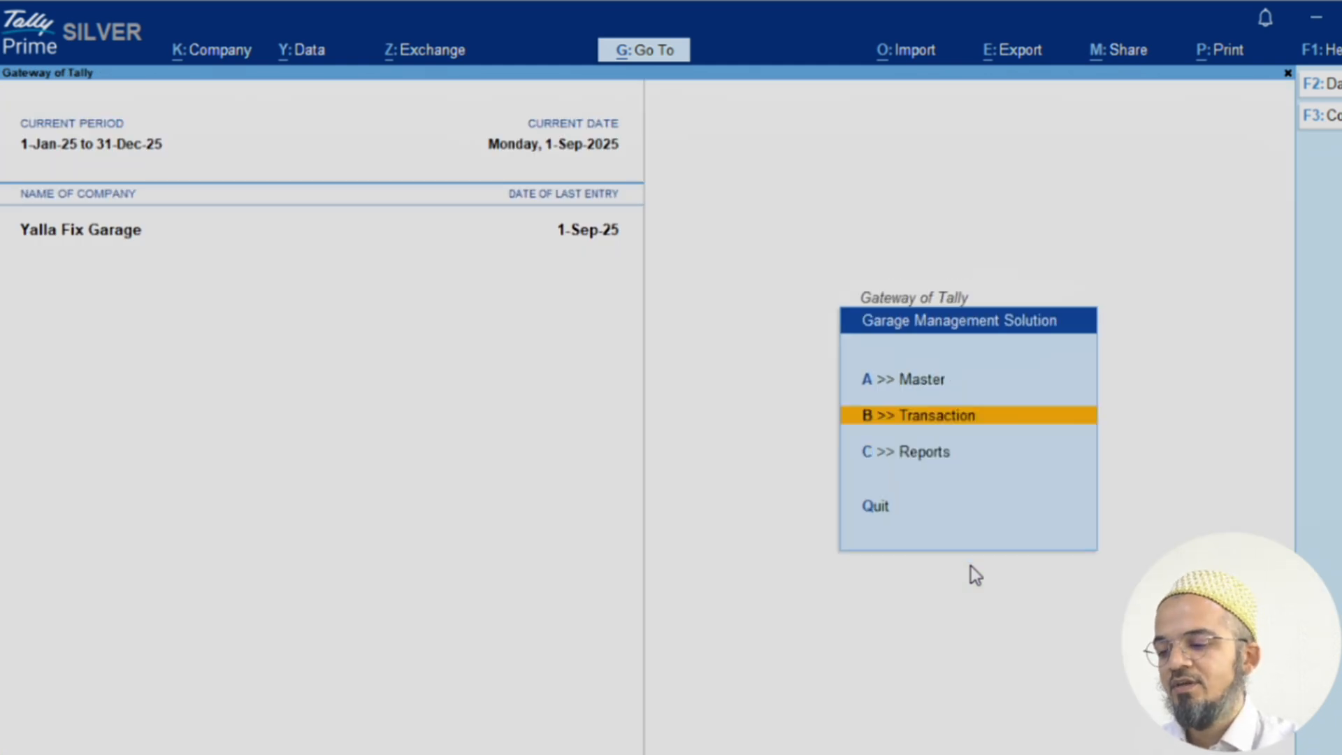
# Open the vehicle-wise history report for the Toyota RAV 4, examine its invoices, items and amounts, and return to the history report choices.
pyautogui.press('Down')
pyautogui.press('Return')
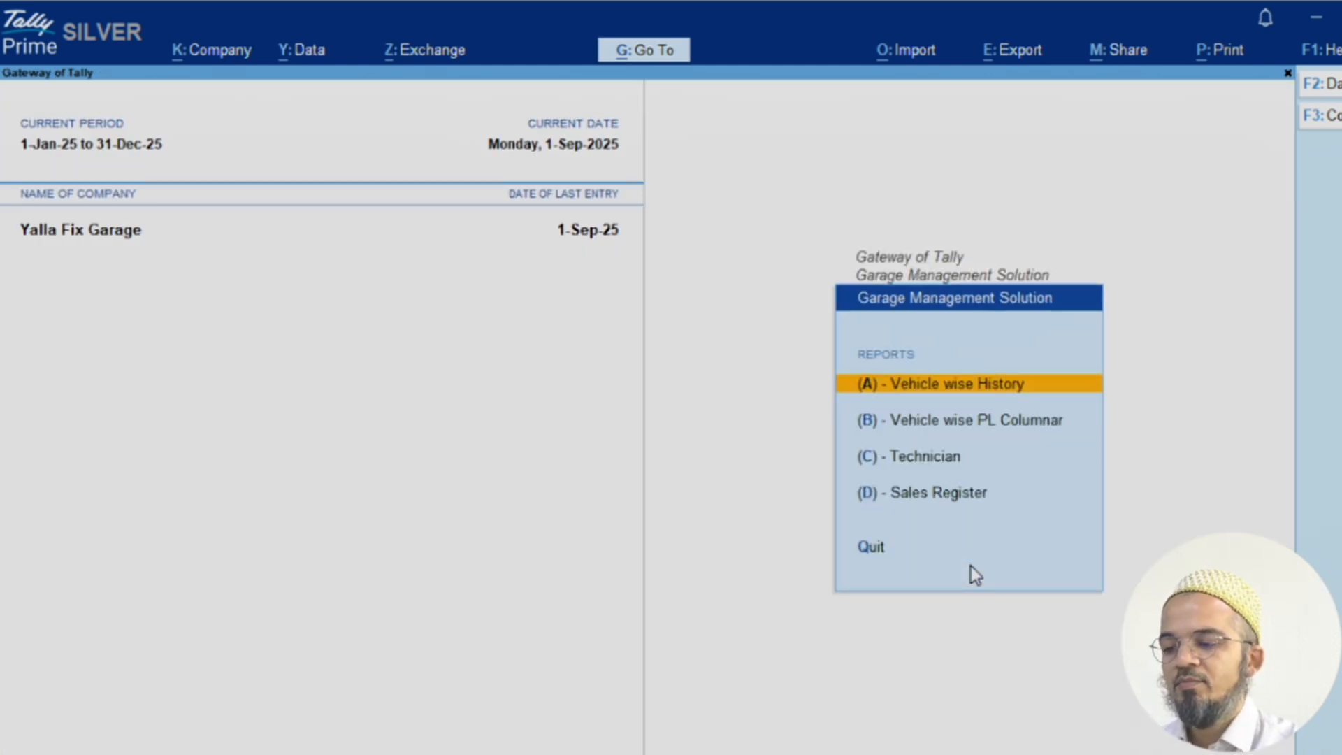
pyautogui.press('Return')
pyautogui.press('Return')
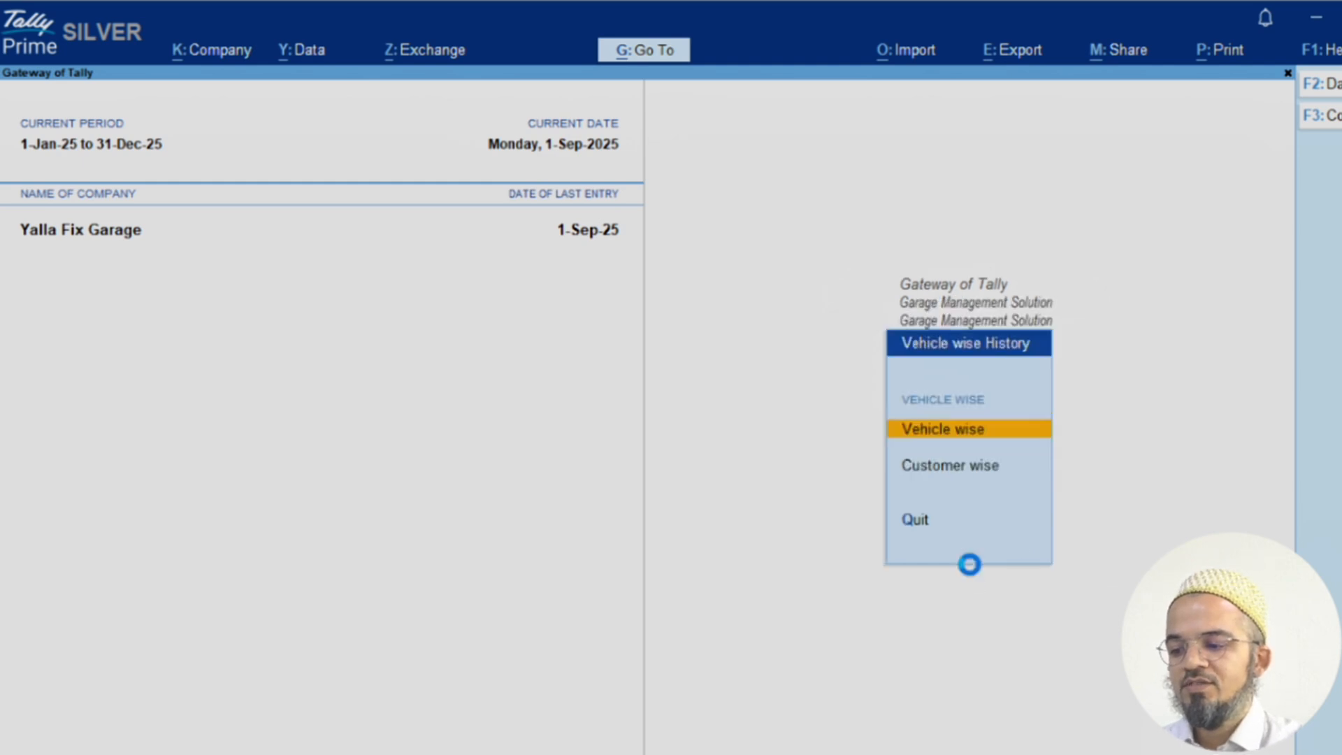
pyautogui.press('Return')
pyautogui.press('Down')
pyautogui.press('Down')
pyautogui.press('Down')
pyautogui.press('Down')
pyautogui.press('Down')
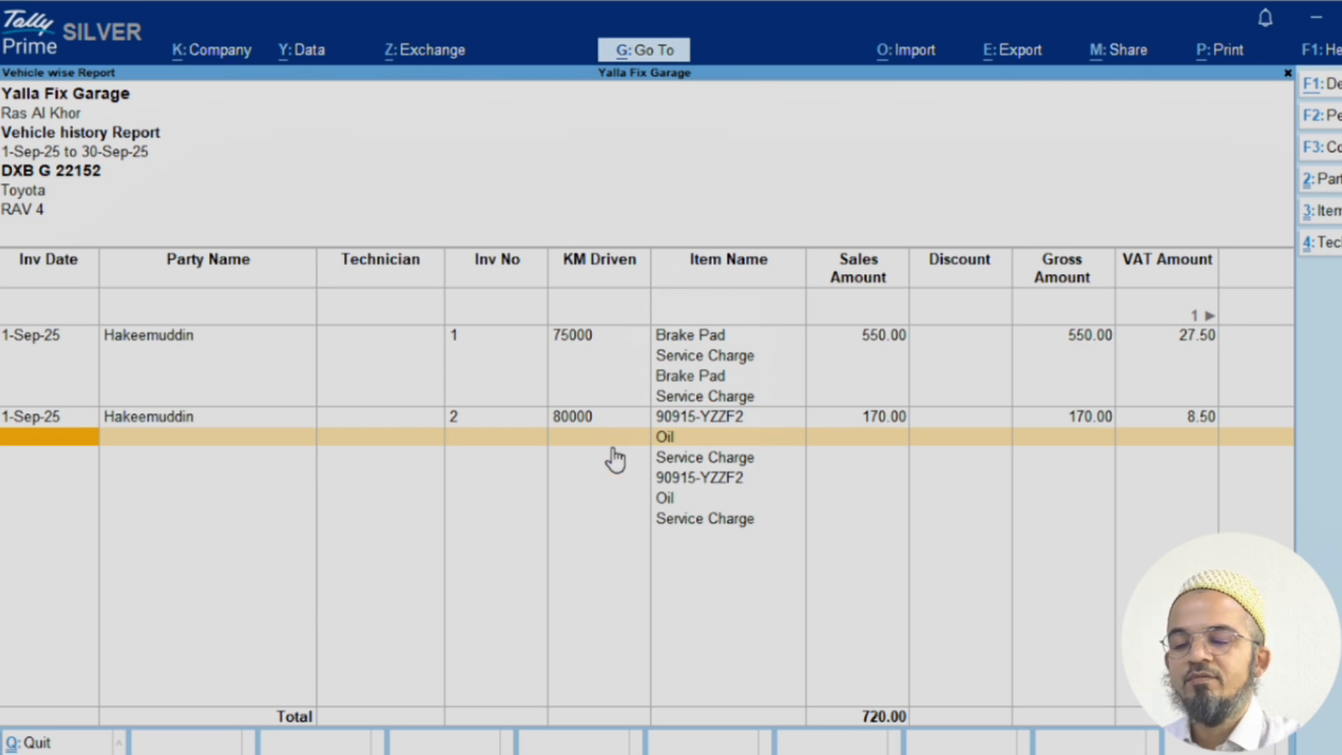
pyautogui.press('Escape')
pyautogui.press('Escape')
pyautogui.press('Escape')
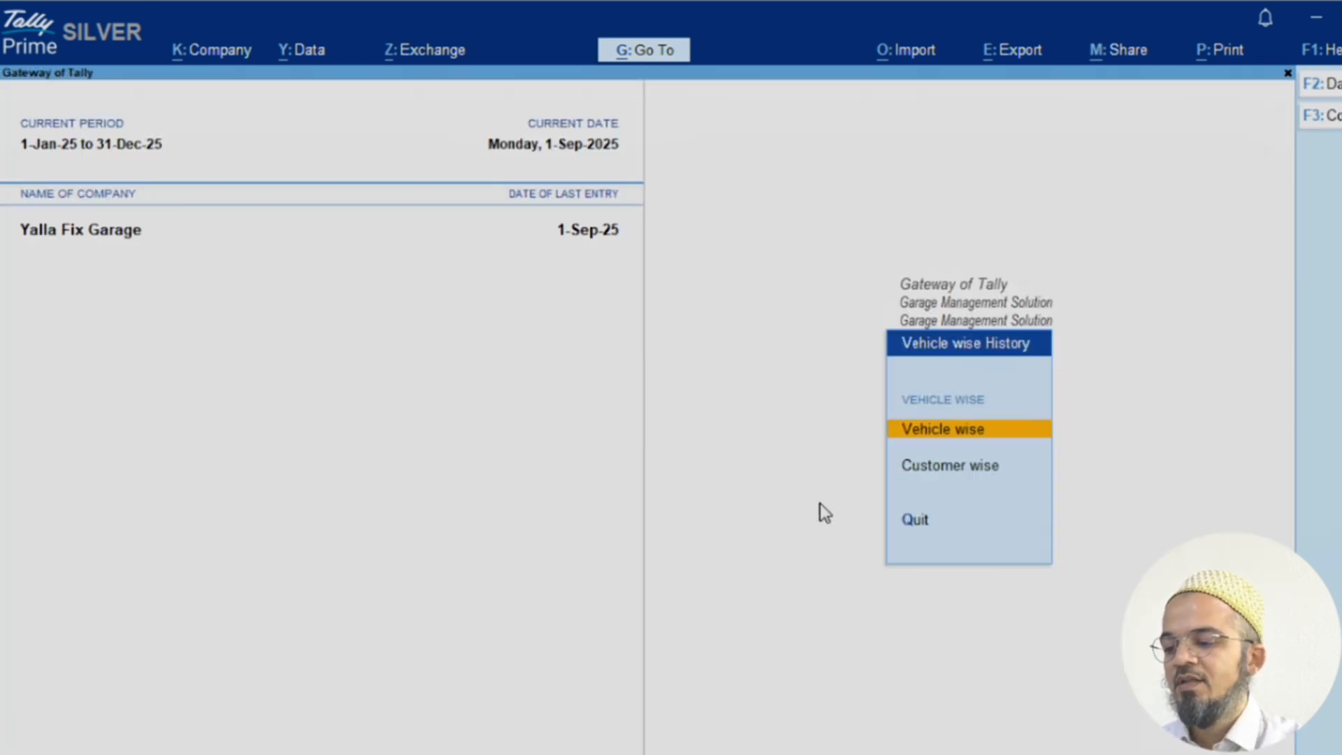
# View the customer-wise history report for the listed customer, filtered to the item Brake Pad, and return to the Gateway of Tally.
pyautogui.click(950, 466)
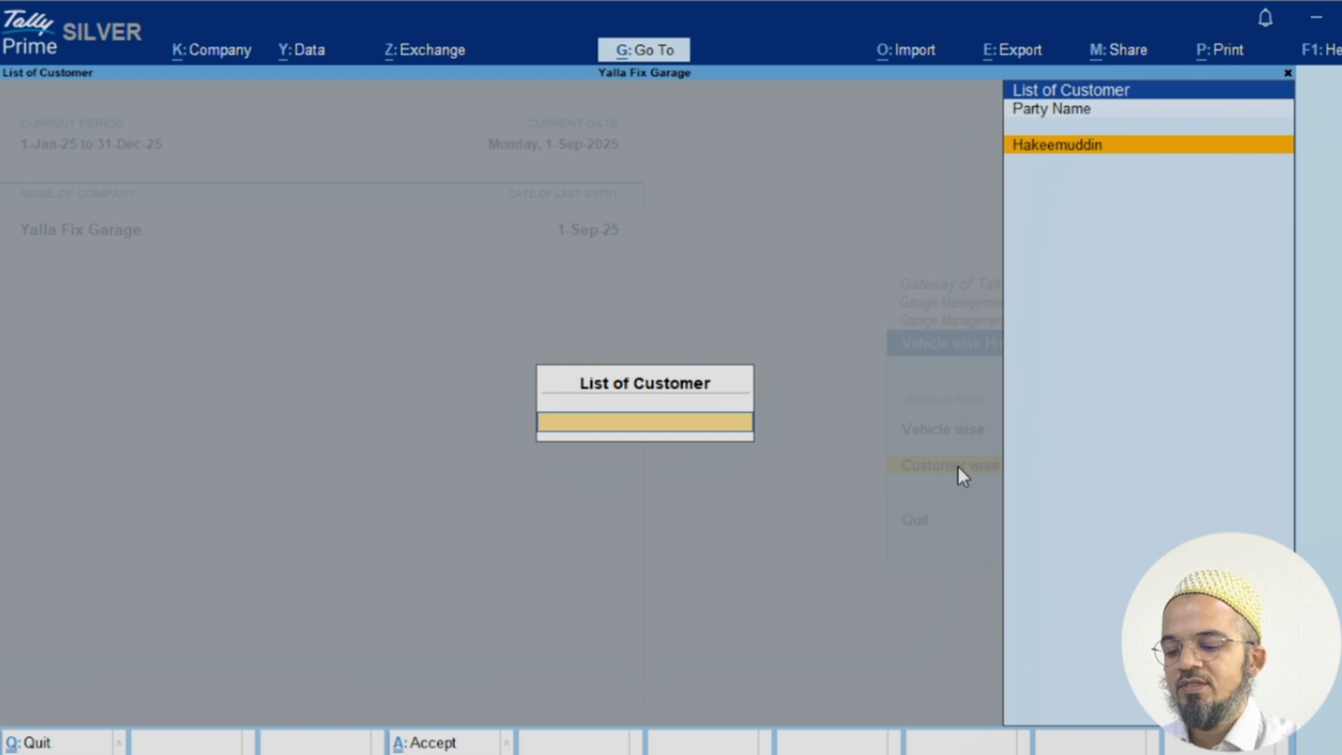
pyautogui.press('Return')
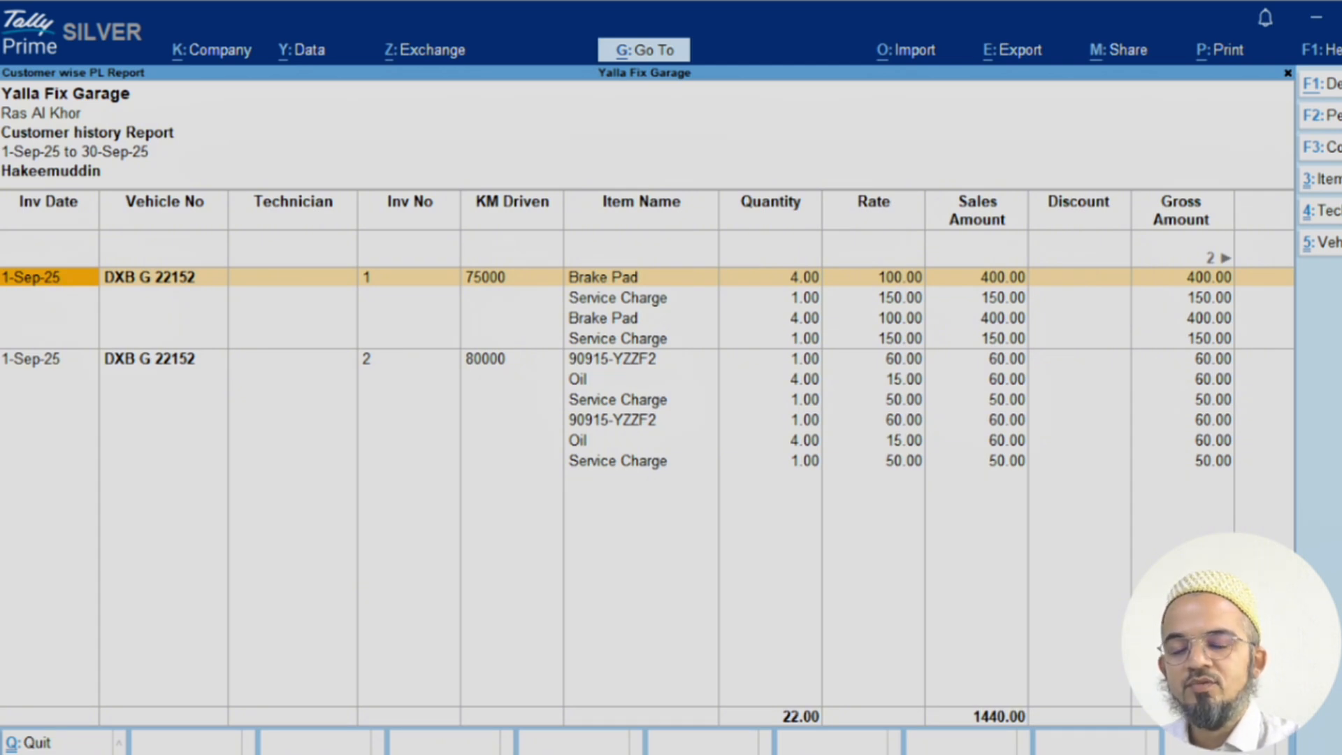
pyautogui.click(1325, 179)
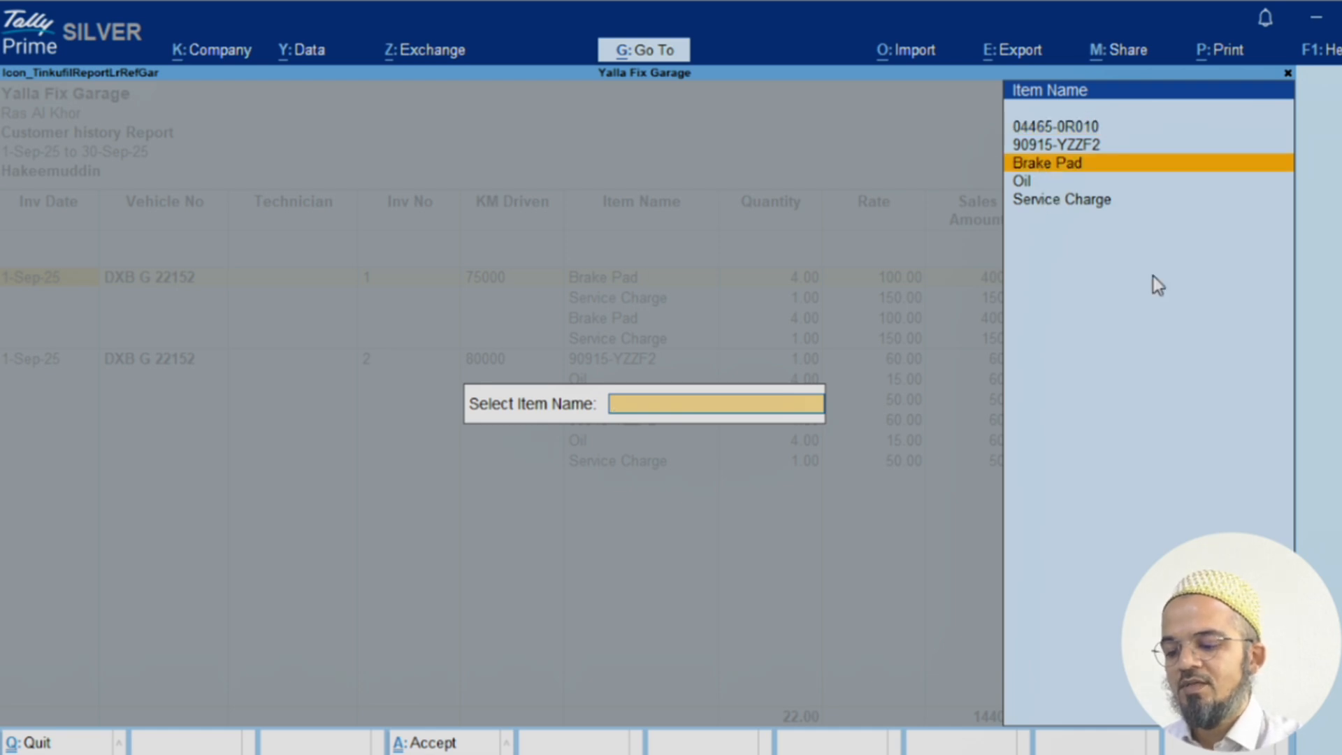
pyautogui.press('Return')
pyautogui.press('Return')
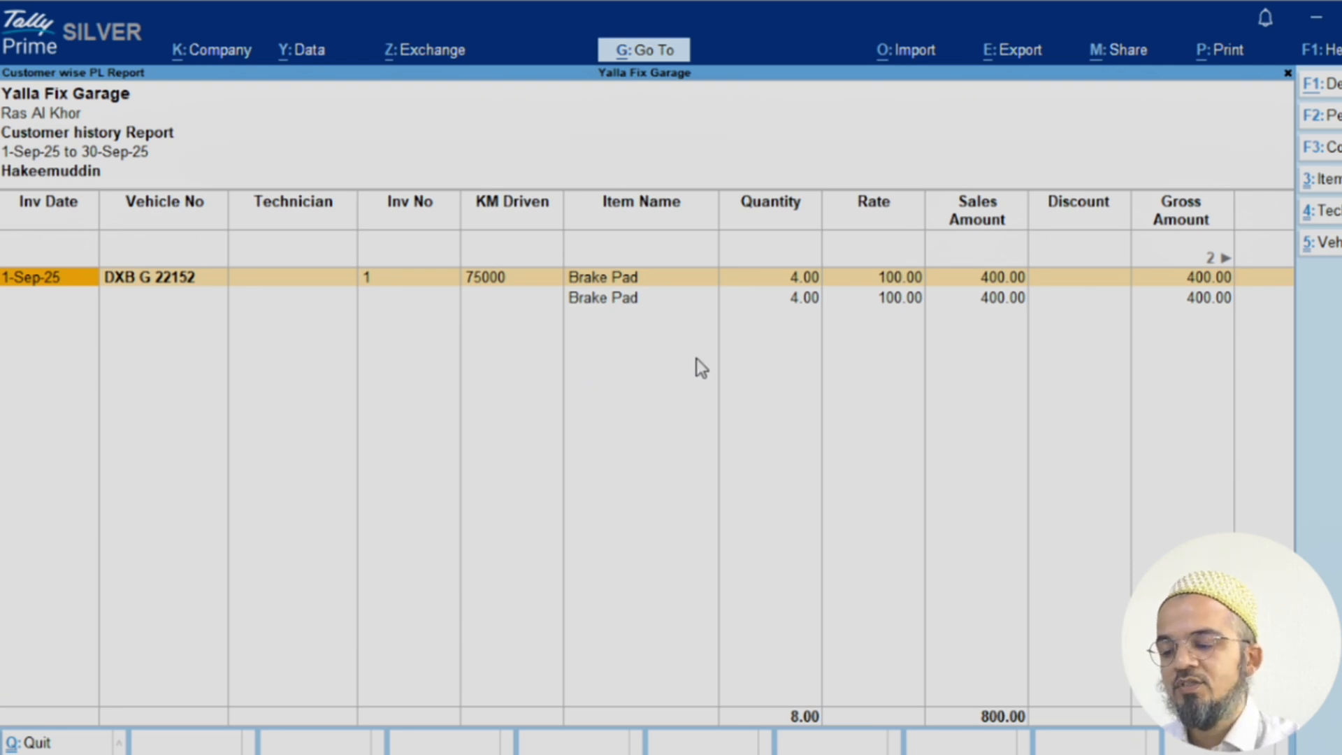
pyautogui.press('Escape')
pyautogui.press('Escape')
pyautogui.press('Escape')
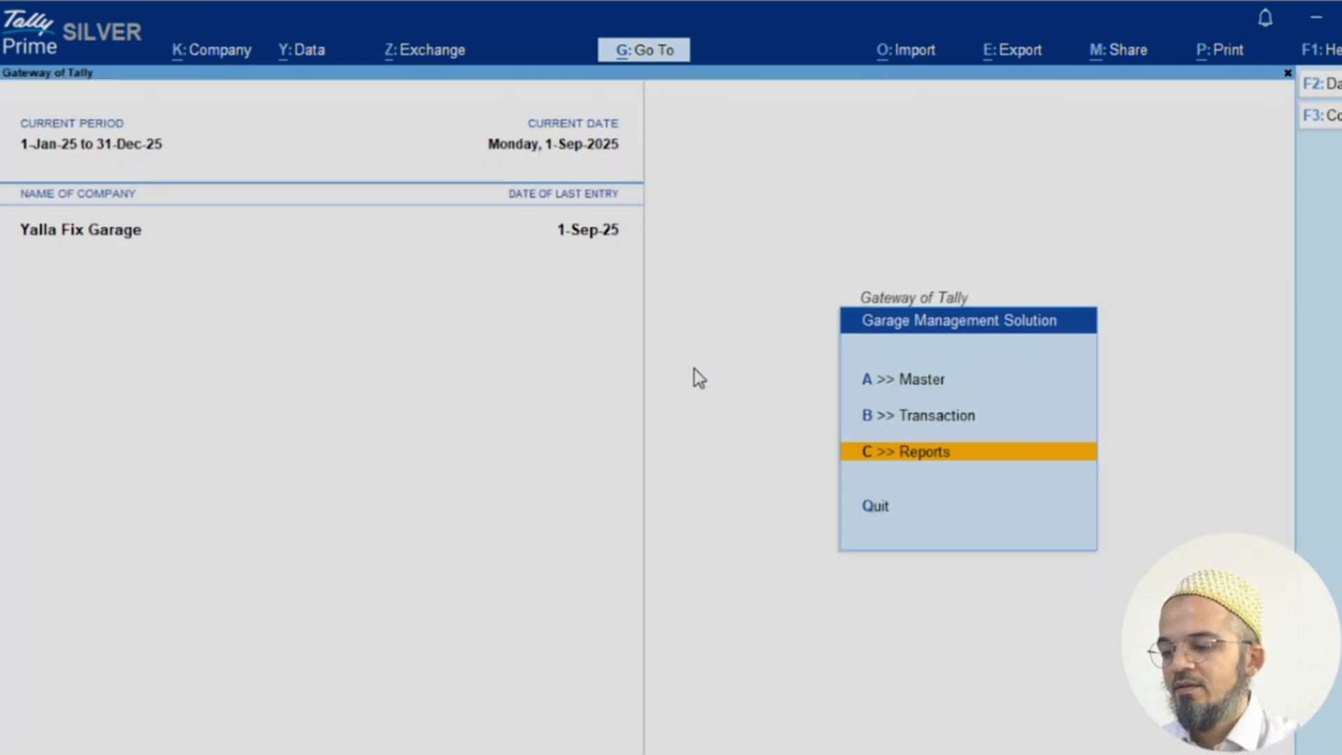
pyautogui.press('Escape')
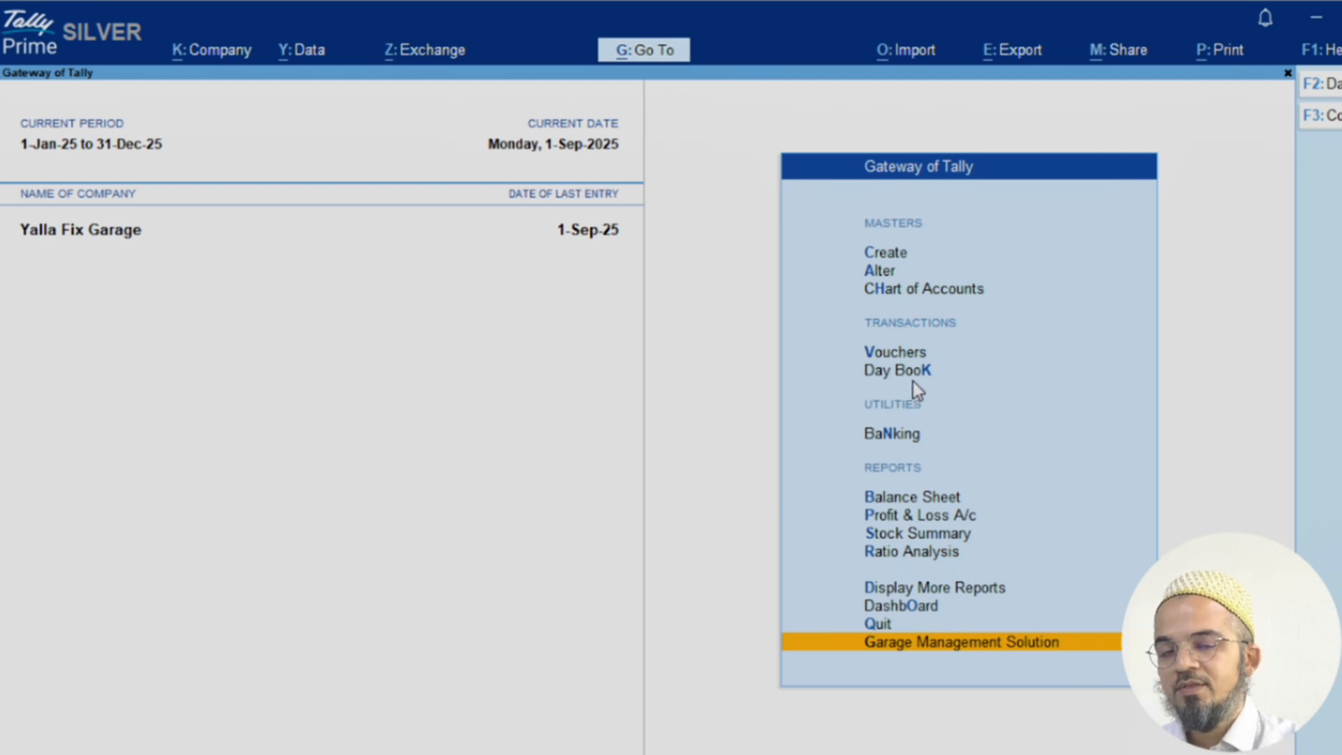
# Start a Payment voucher dated 1-Sep-25 with Cash as the account.
pyautogui.click(915, 354)
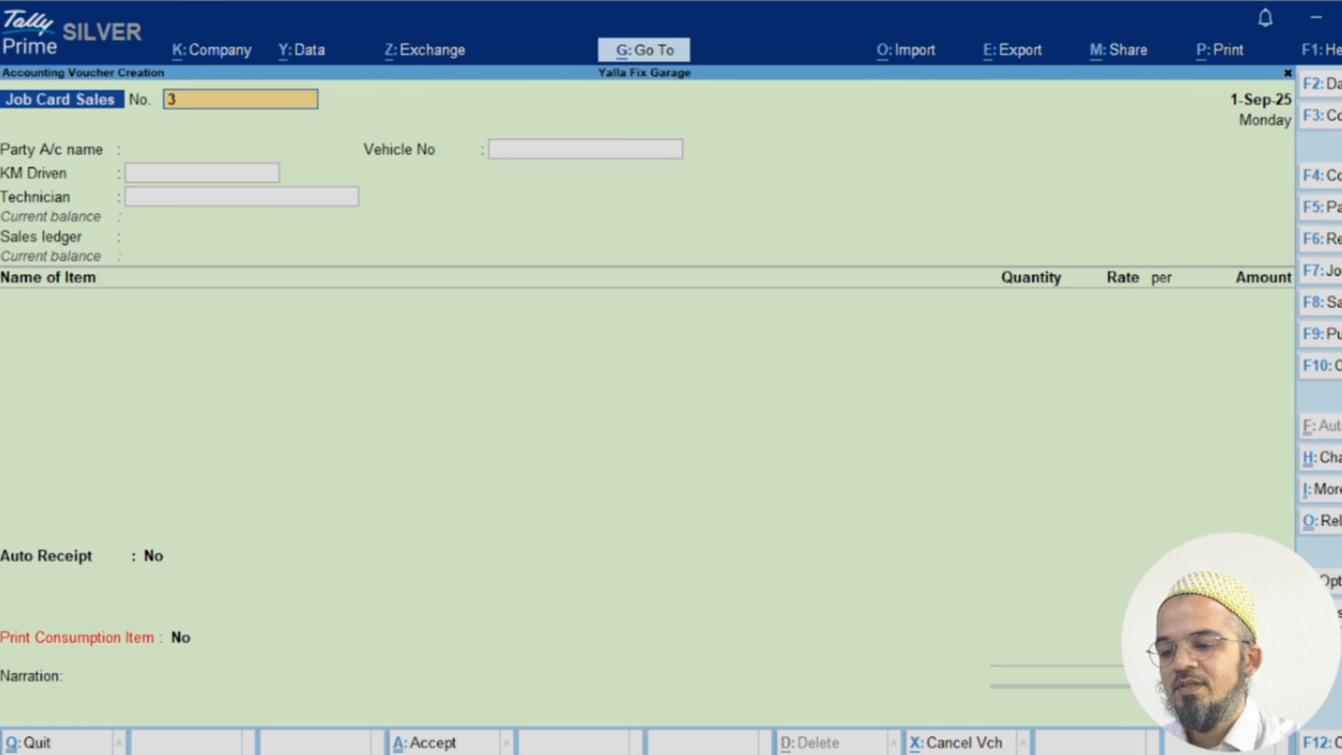
pyautogui.press('F5')
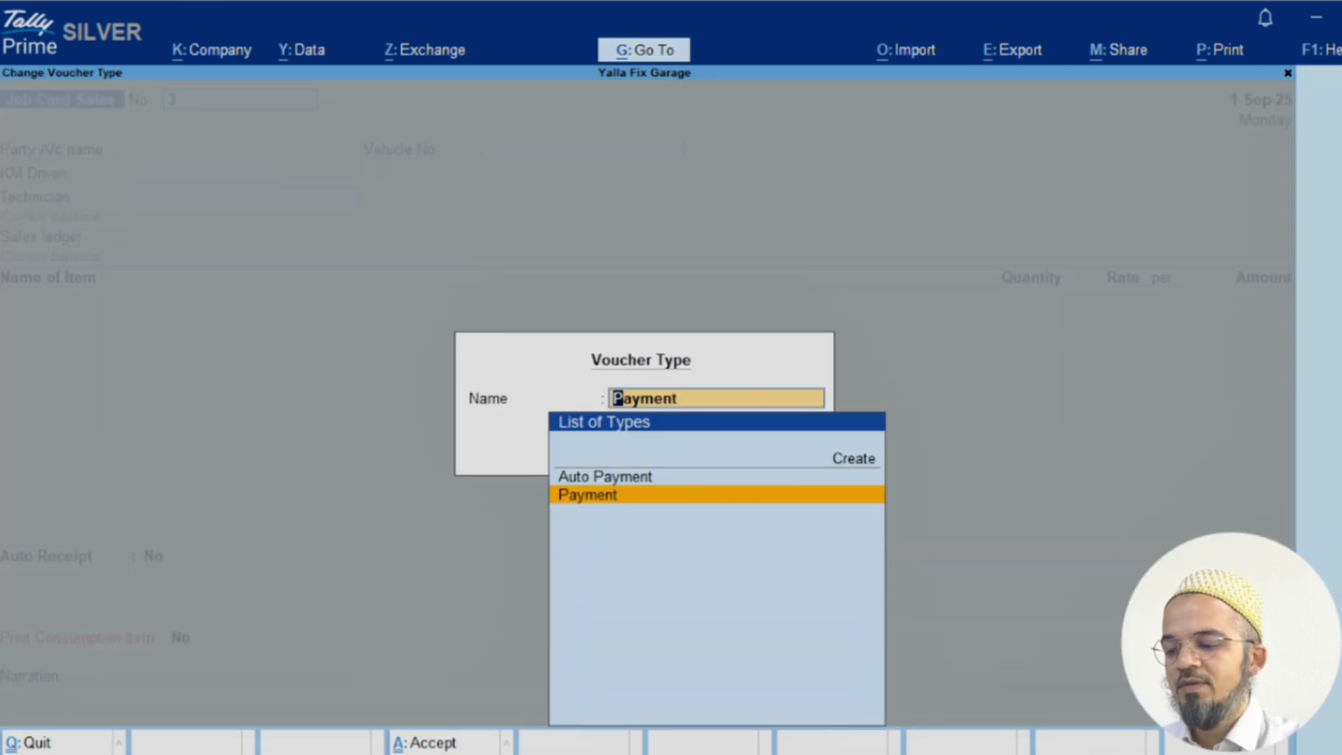
pyautogui.press('Return')
pyautogui.press('Return')
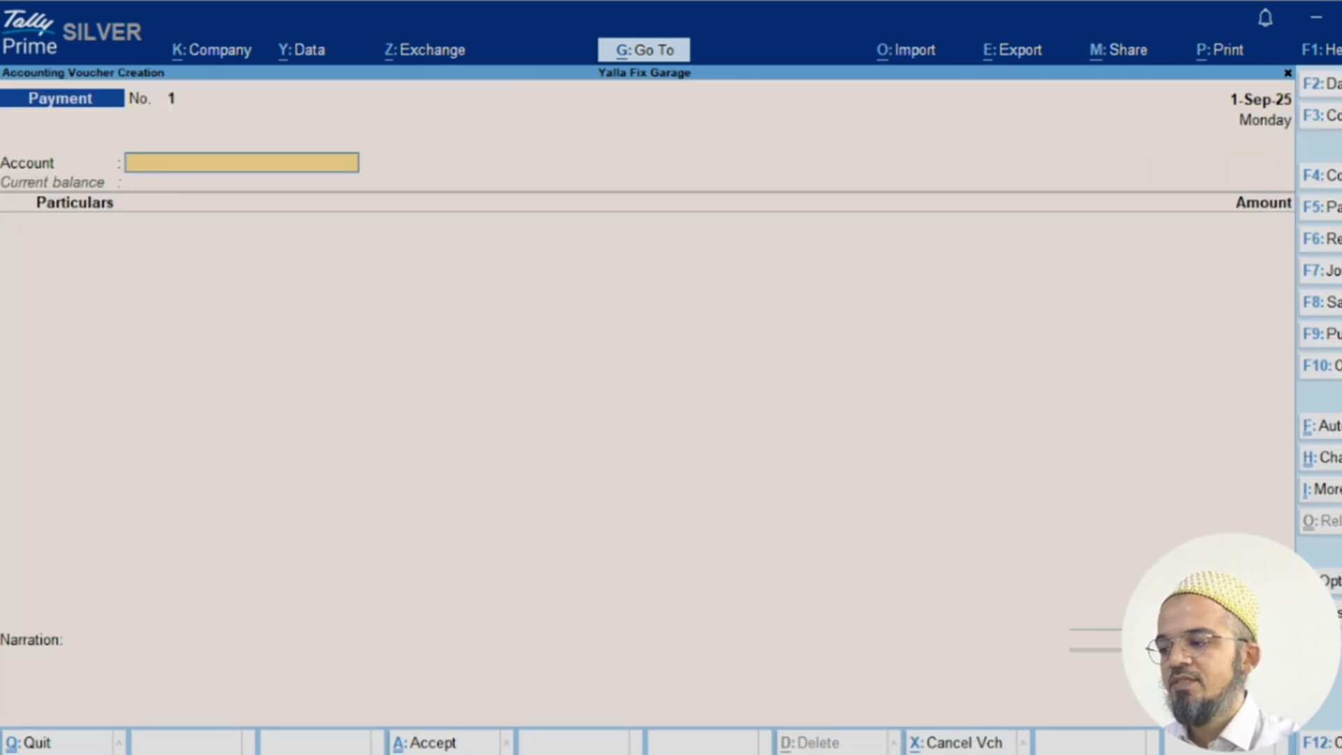
pyautogui.write('Ca')
pyautogui.press('Return')
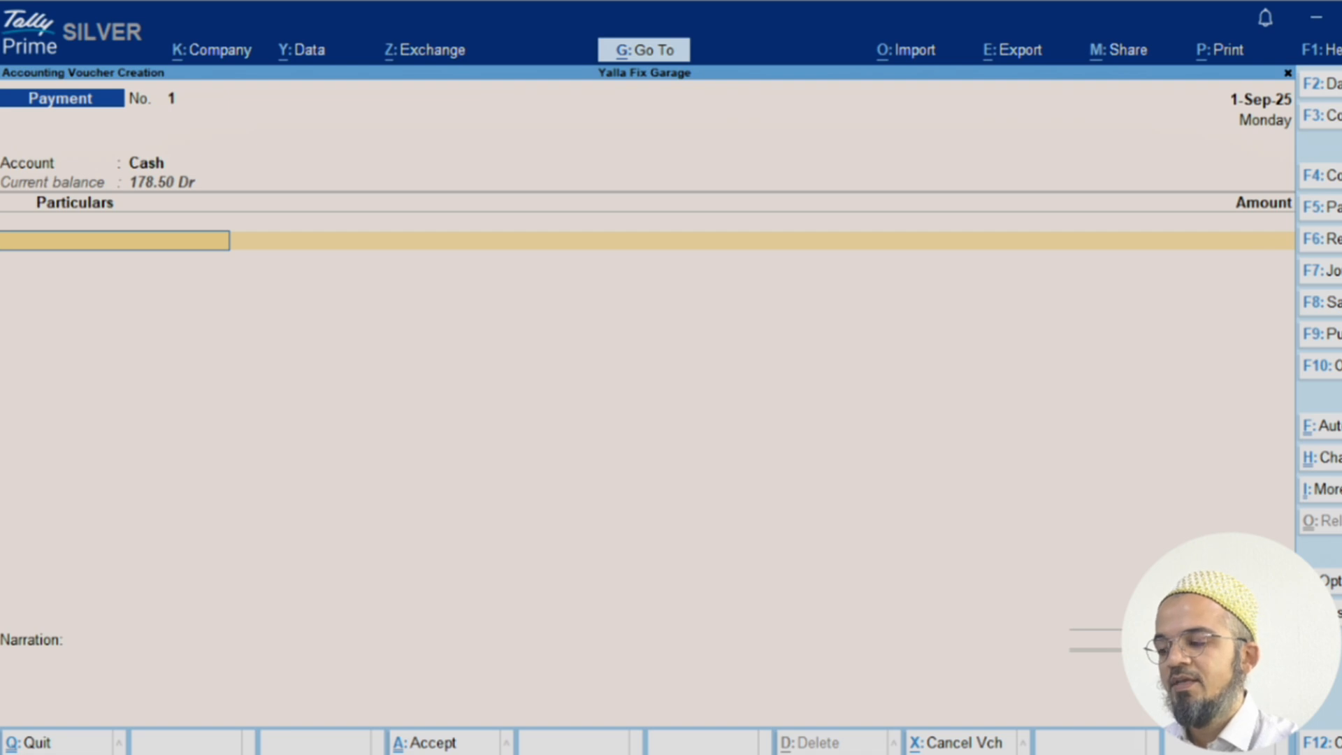
# Create the Food Expense ledger under Indirect Expenses, with cost centres set to No and taxability kept at Not Vatable.
pyautogui.click(116, 247)
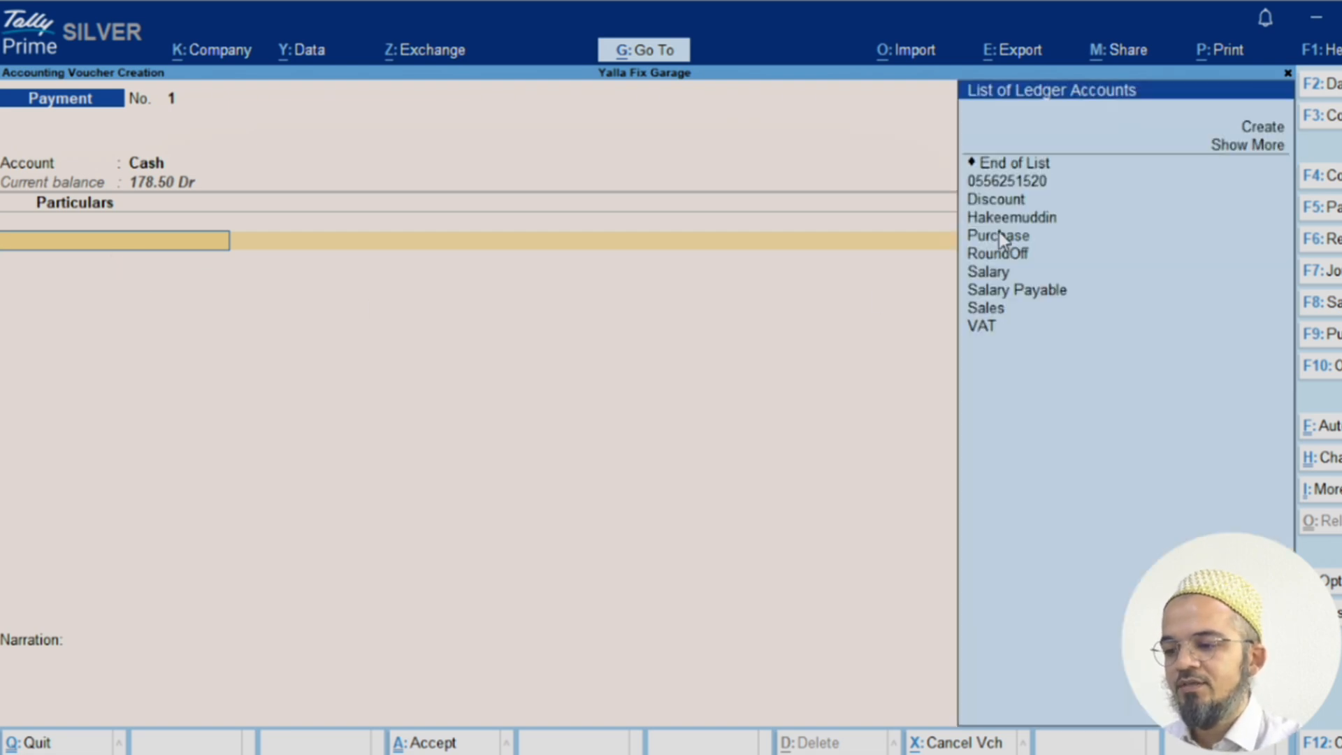
pyautogui.click(1248, 127)
pyautogui.press('Return')
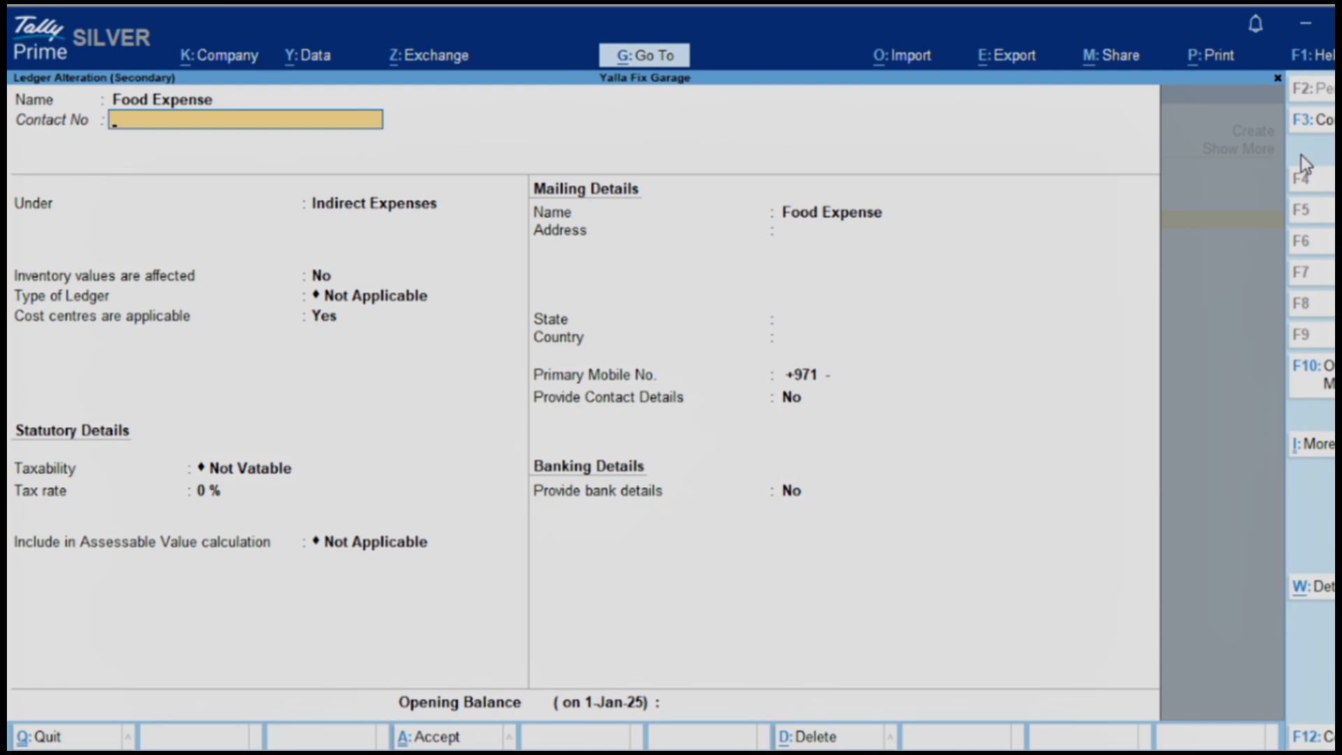
pyautogui.press('Return')
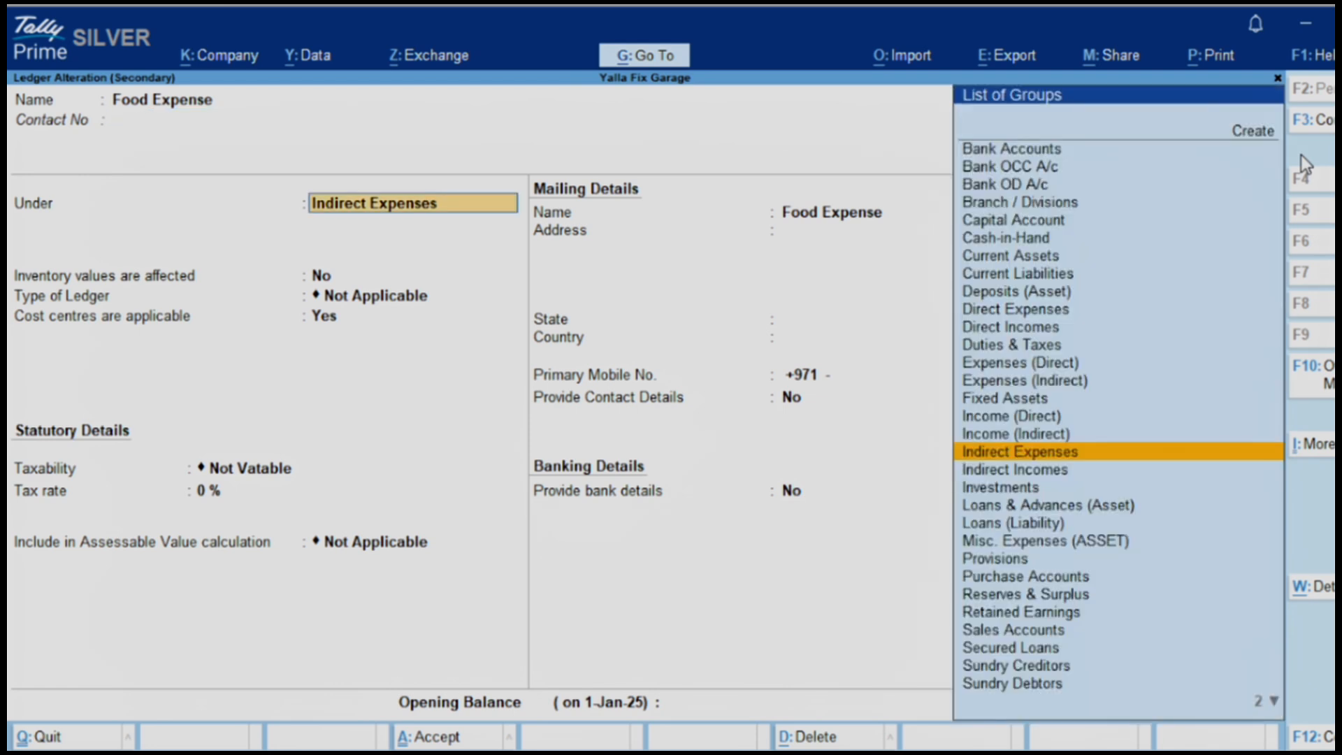
pyautogui.press('Return')
pyautogui.press('Return')
pyautogui.press('Return')
pyautogui.press('n')
pyautogui.press('Return')
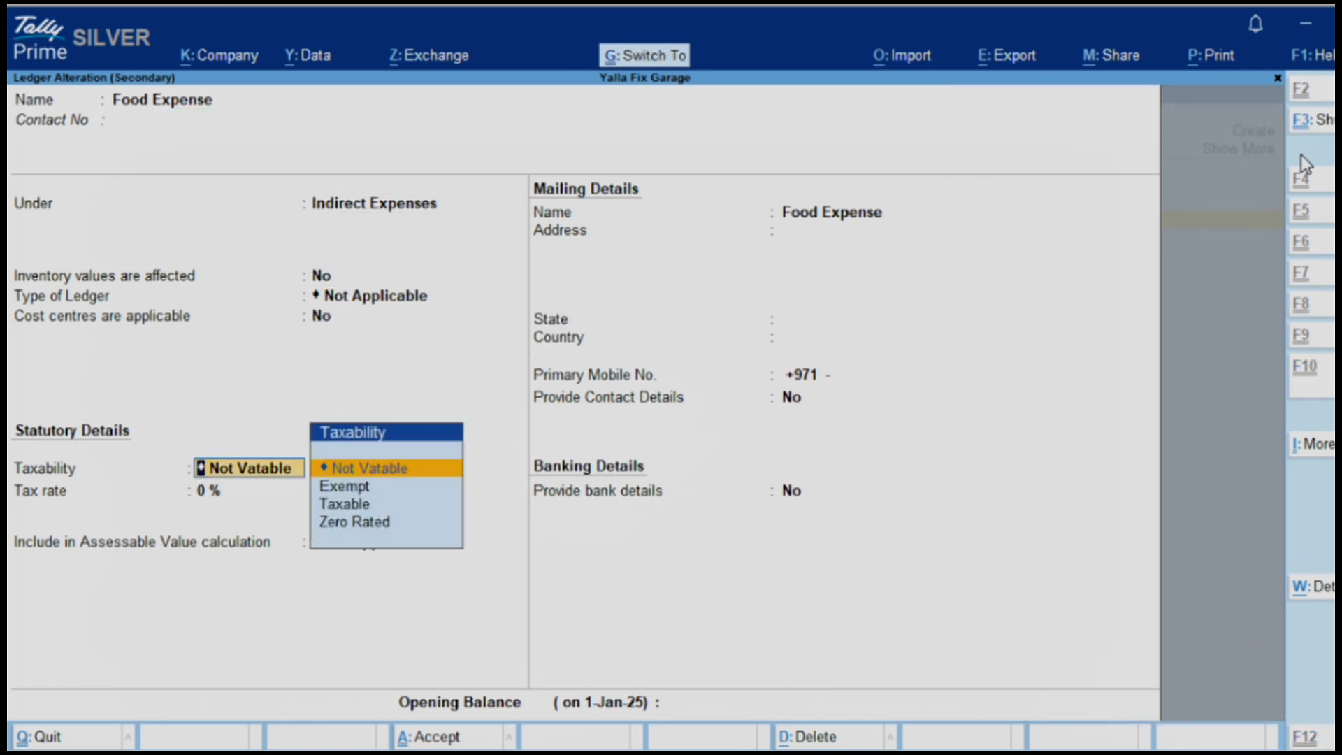
pyautogui.hotkey('ctrl', 'a')
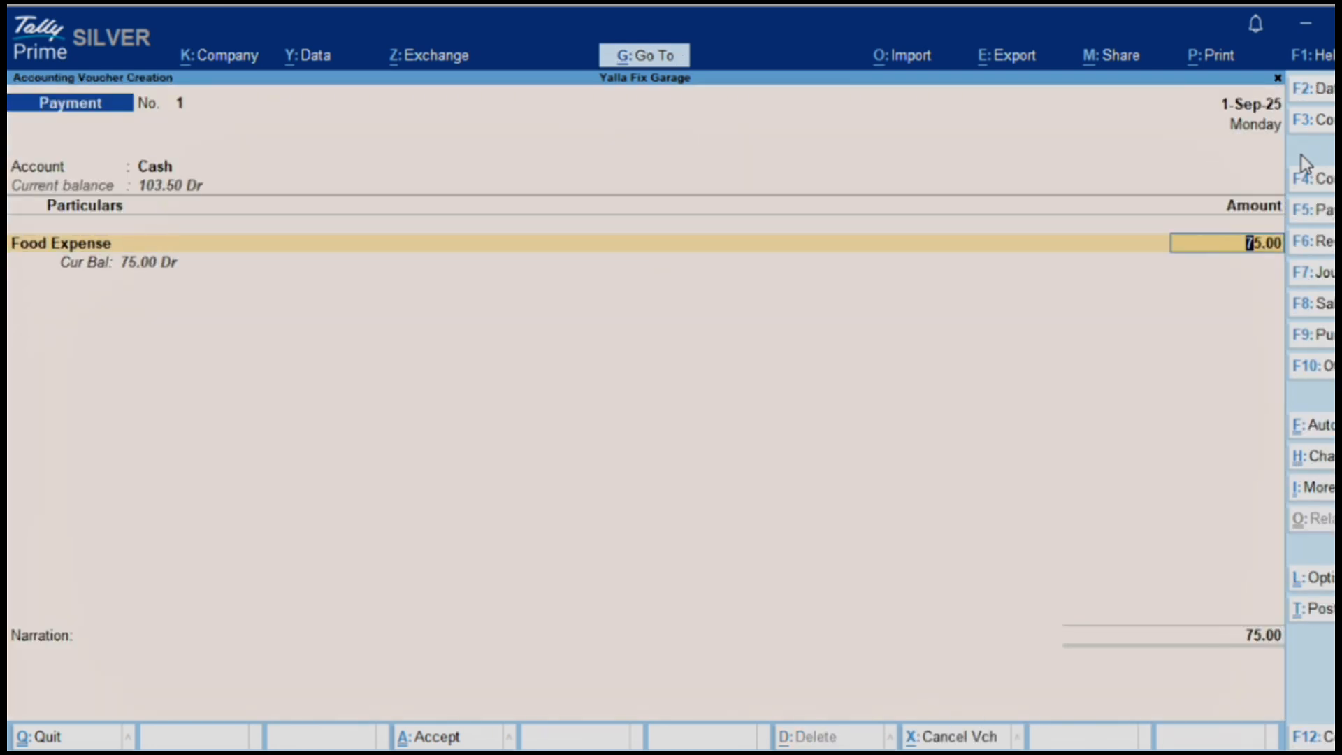
# Accept the Food Expense amount of 75.00 and save the Payment voucher with an empty narration.
pyautogui.press('Return')
pyautogui.press('Return')
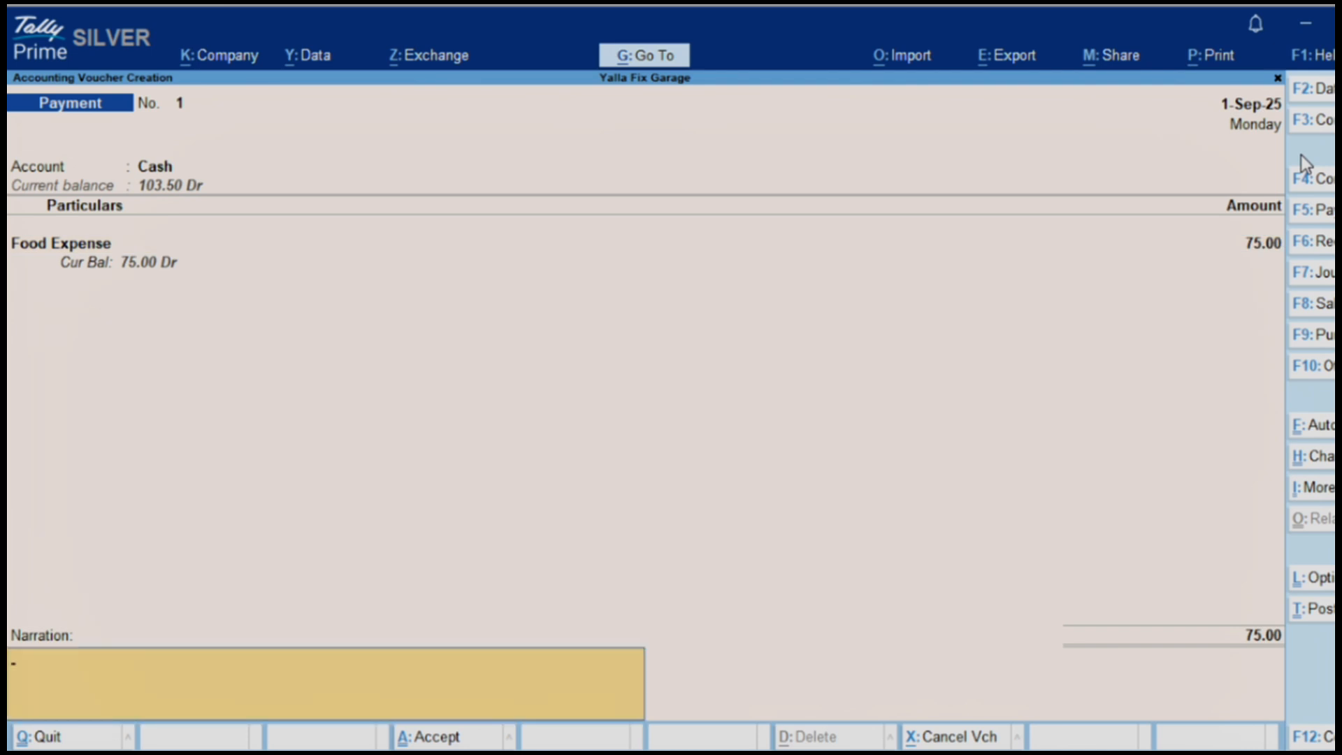
pyautogui.press('Return')
pyautogui.press('Return')
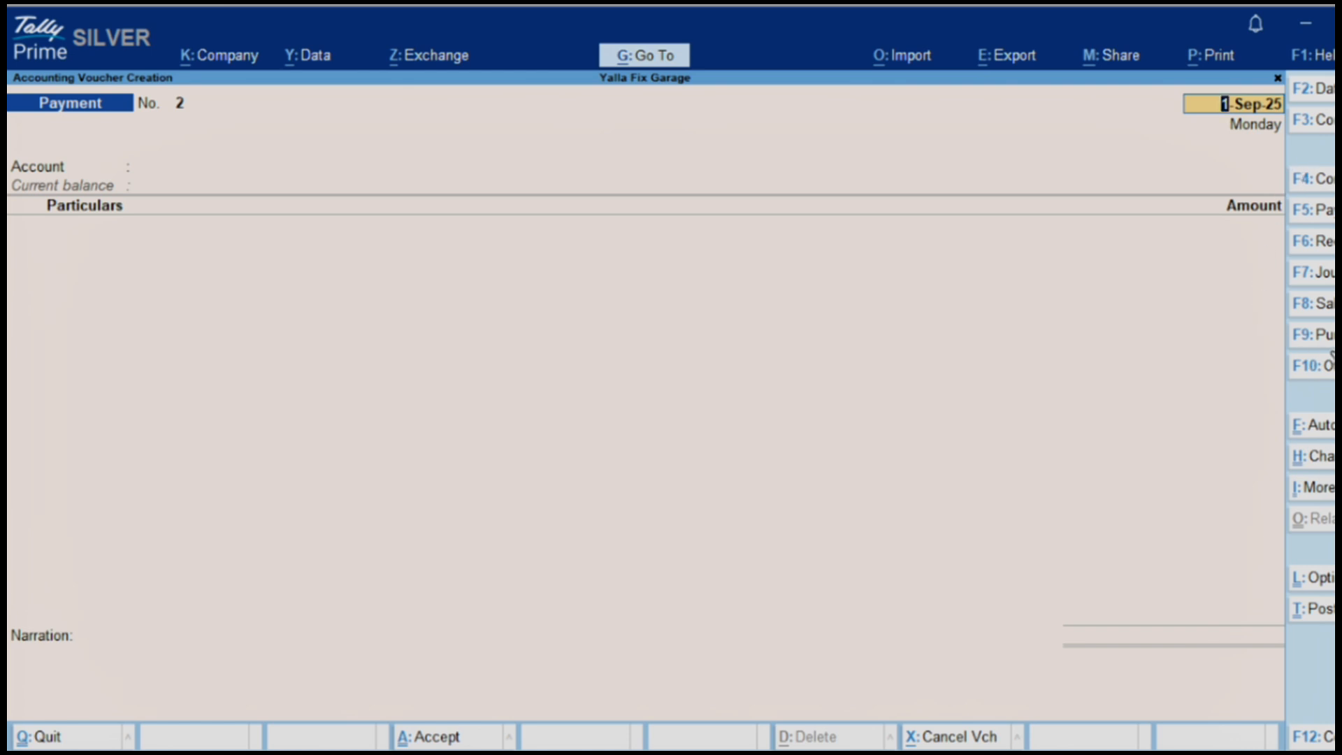
# Start a Purchase voucher dated 1-Sep-25 with supplier invoice number 1234 and supplier invoice date 1-Sep-25.
pyautogui.press('F9')
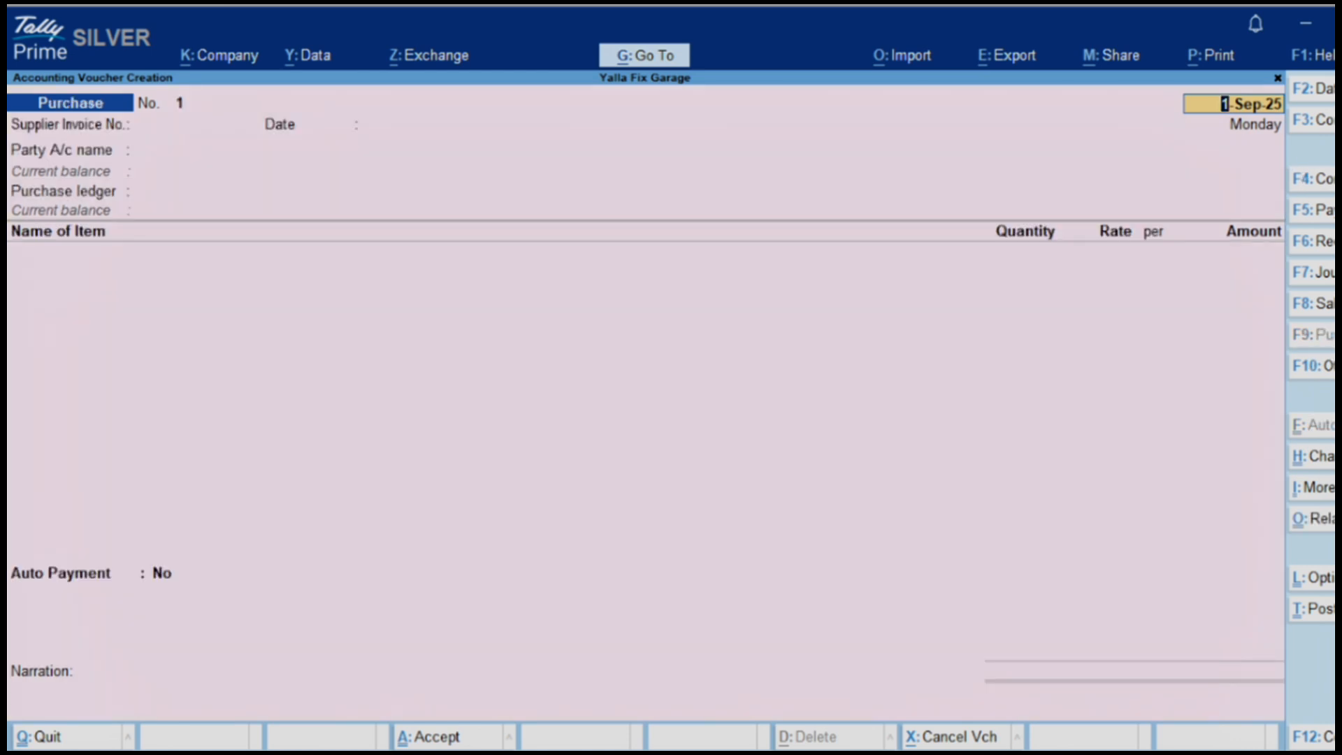
pyautogui.press('Return')
pyautogui.write('1234')
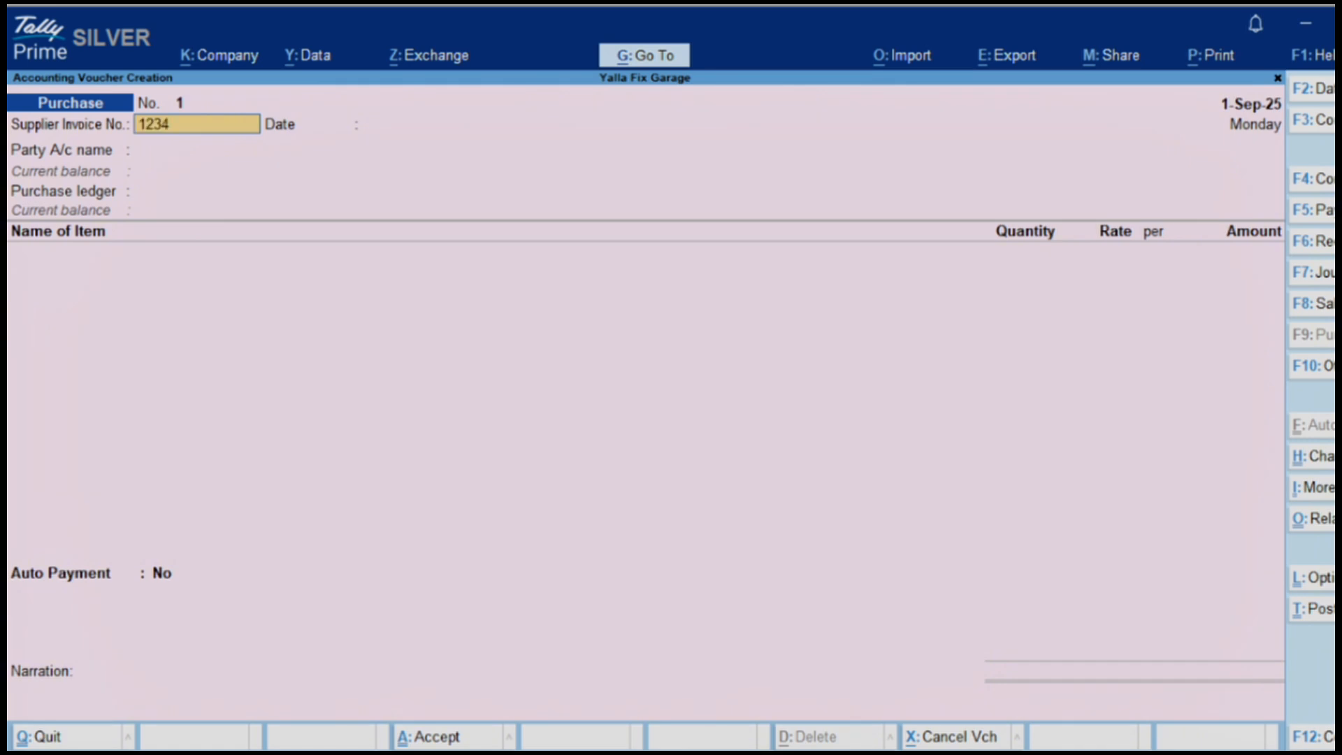
pyautogui.press('Return')
pyautogui.press('Return')
# Create the party ledger Divya Auto Parts under Sundry Creditors and accept the default receipt details with Purchase as the purchase ledger.
pyautogui.press('Return')
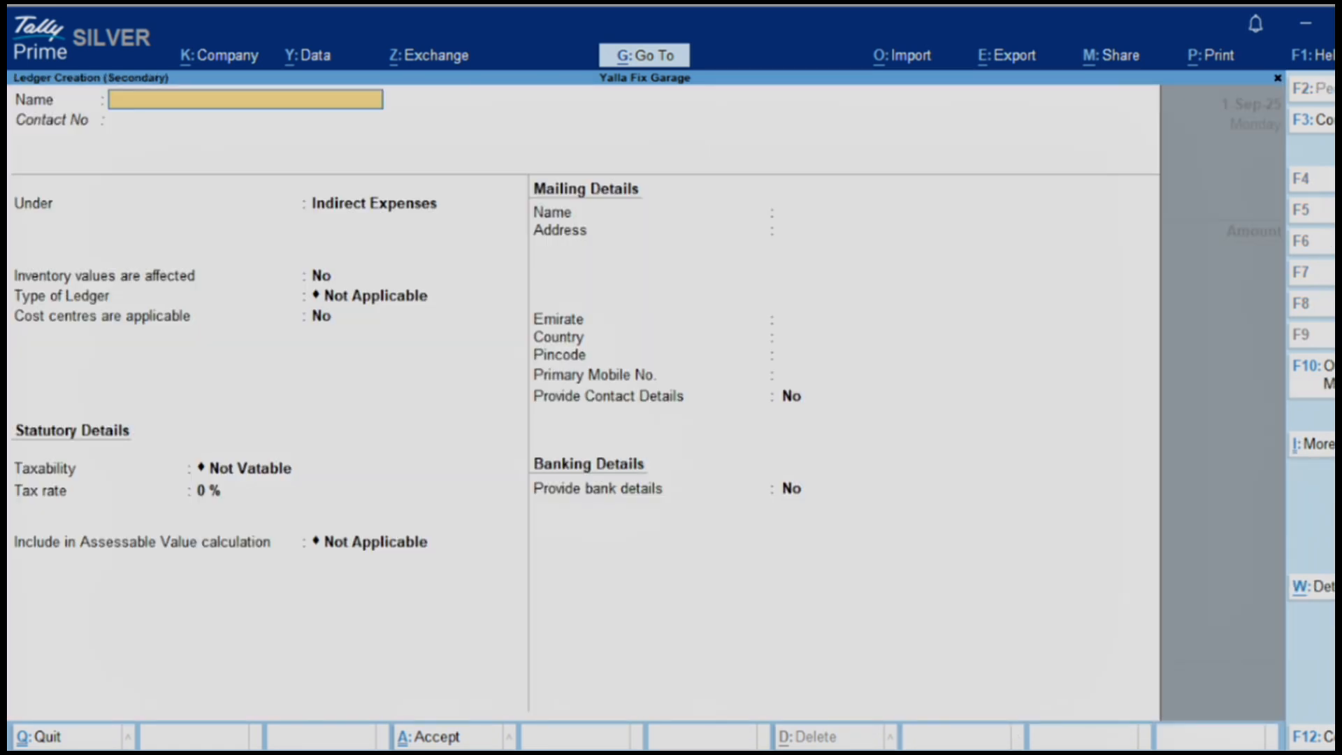
pyautogui.write('Divya Auto Parts')
pyautogui.press('Return')
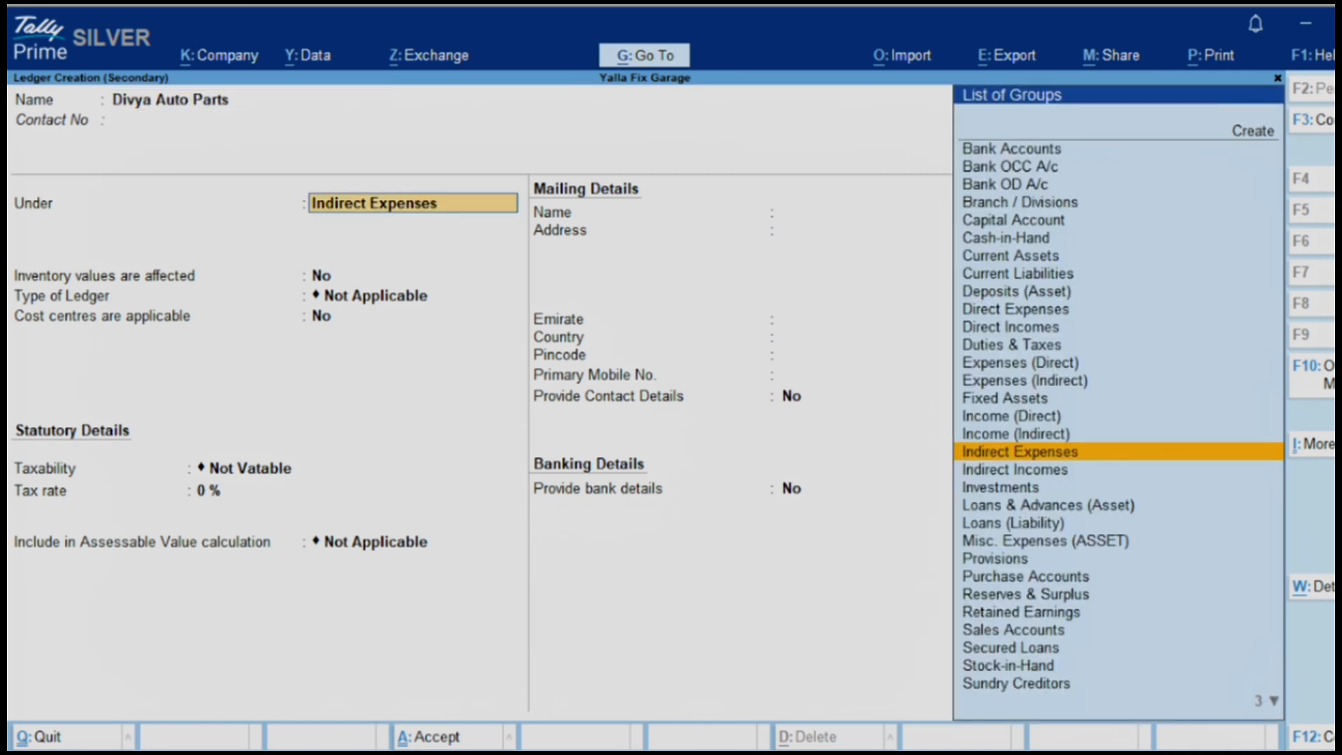
pyautogui.write('Cre')
pyautogui.press('Return')
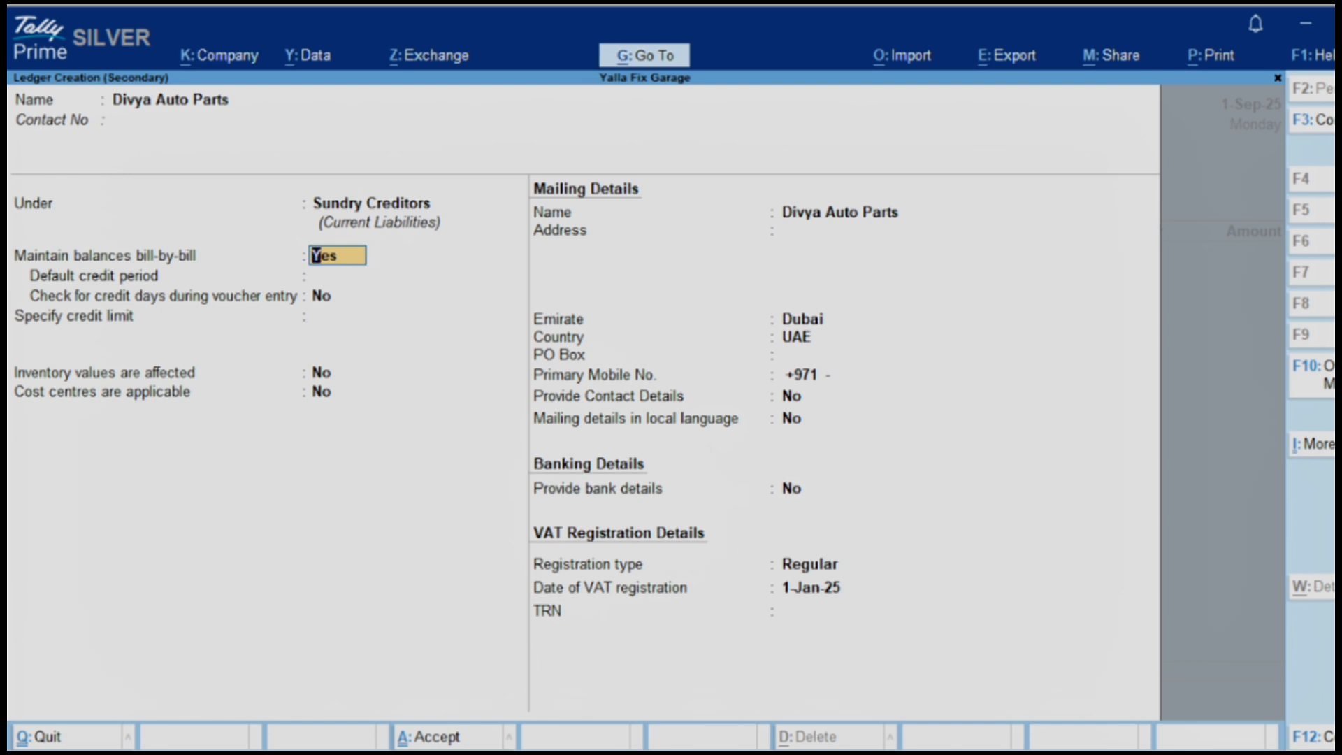
pyautogui.hotkey('ctrl', 'a')
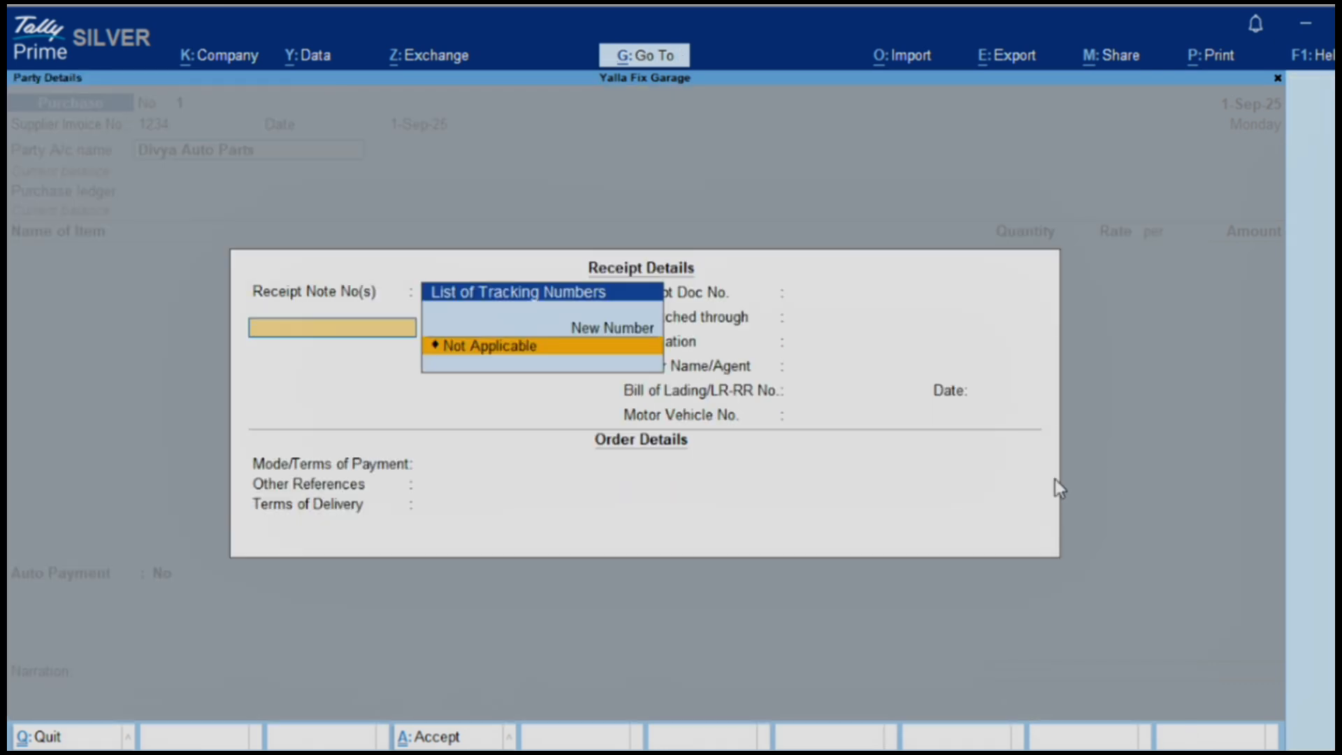
pyautogui.hotkey('ctrl', 'a')
pyautogui.press('Return')
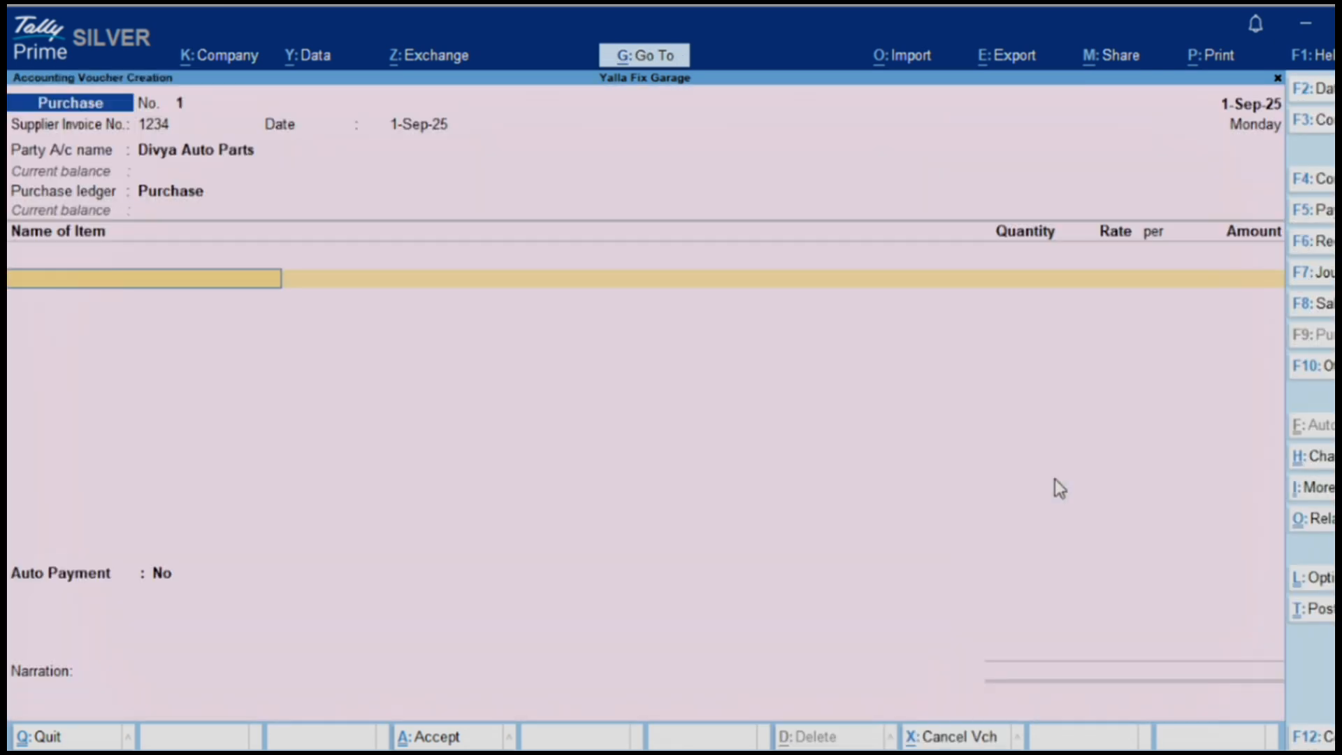
# Add the item Brake Pad to the Purchase voucher with 4 pcs at 100.00 and tracking number Not Applicable.
pyautogui.press('Down')
pyautogui.press('Down')
pyautogui.press('Down')
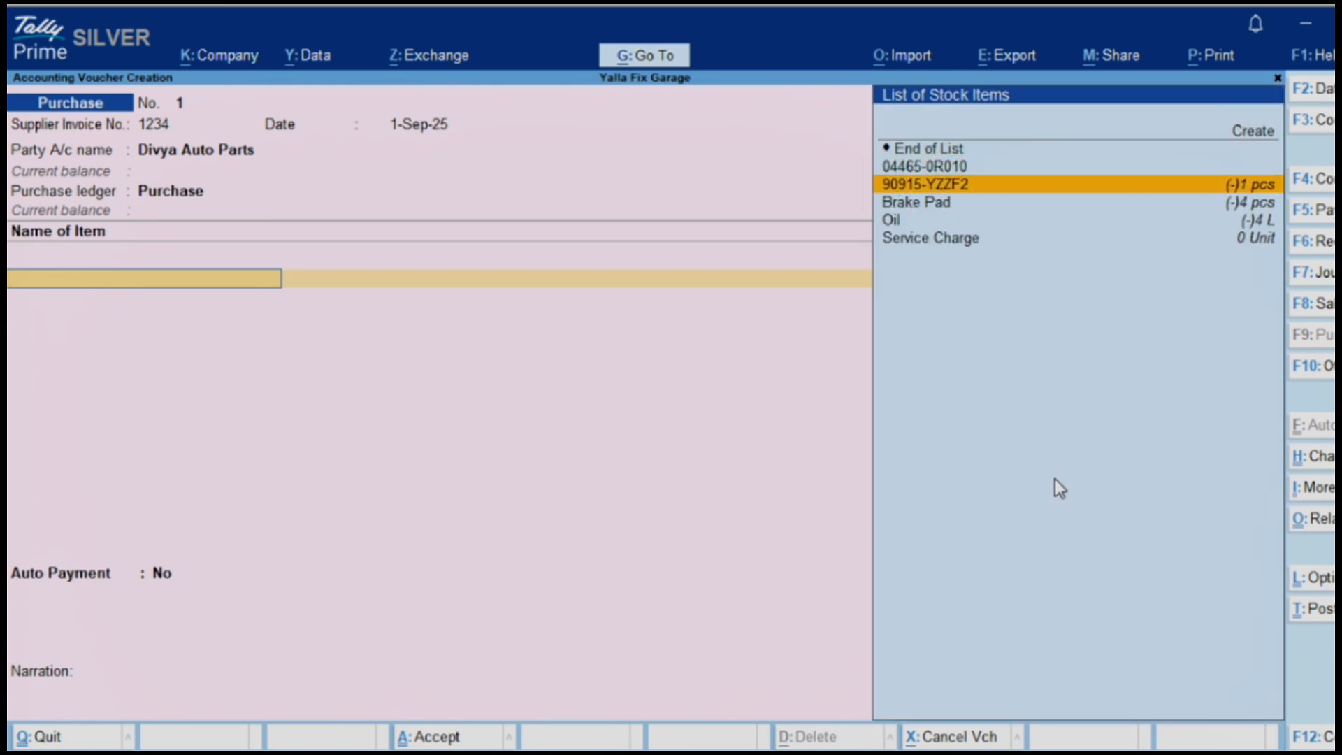
pyautogui.press('Return')
pyautogui.press('Return')
pyautogui.press('Return')
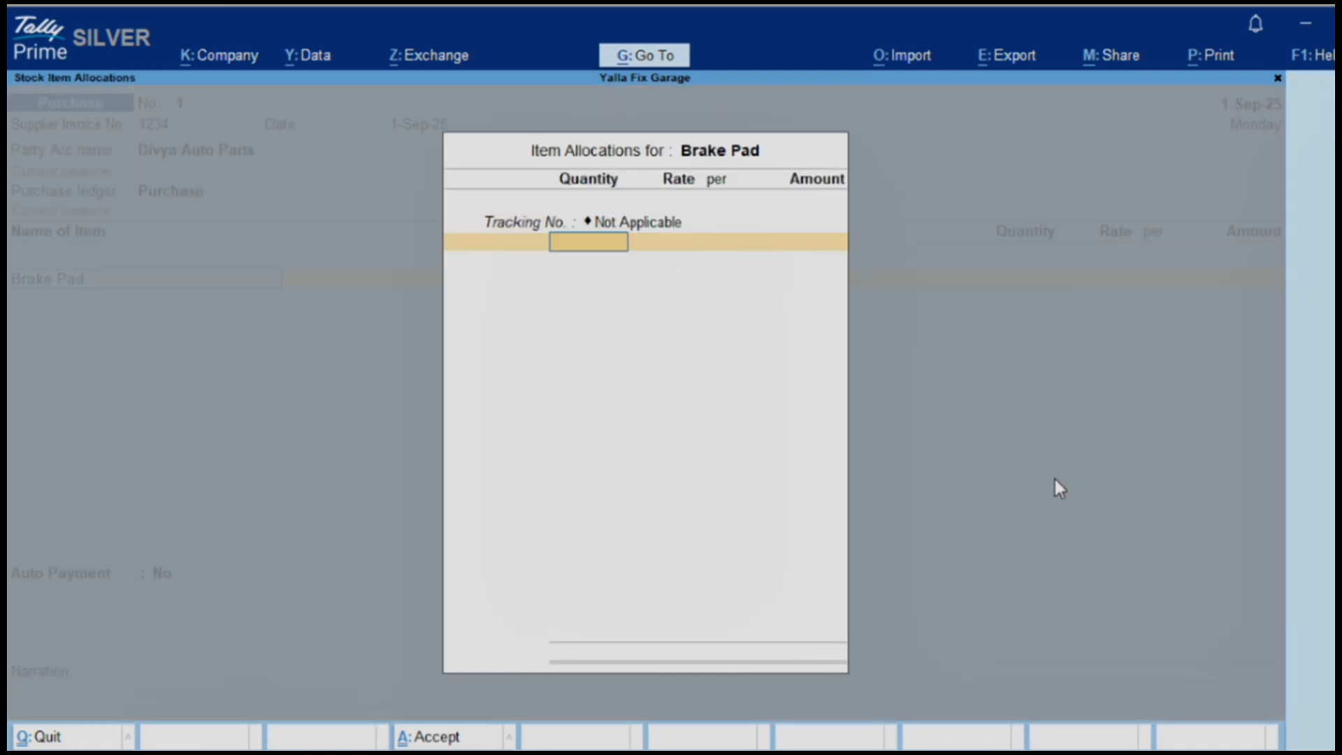
pyautogui.press('Return')
pyautogui.press('Return')
pyautogui.press('Return')
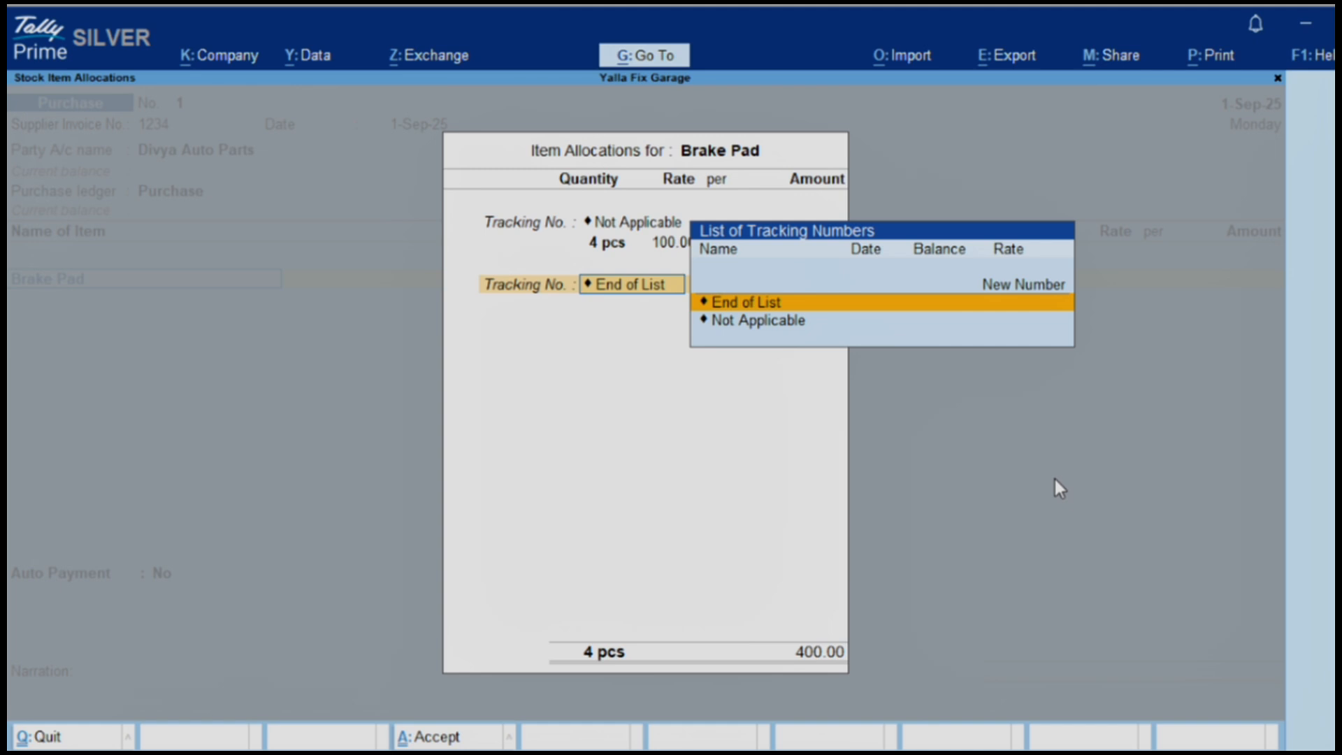
pyautogui.press('Return')
pyautogui.press('Return')
pyautogui.press('Return')
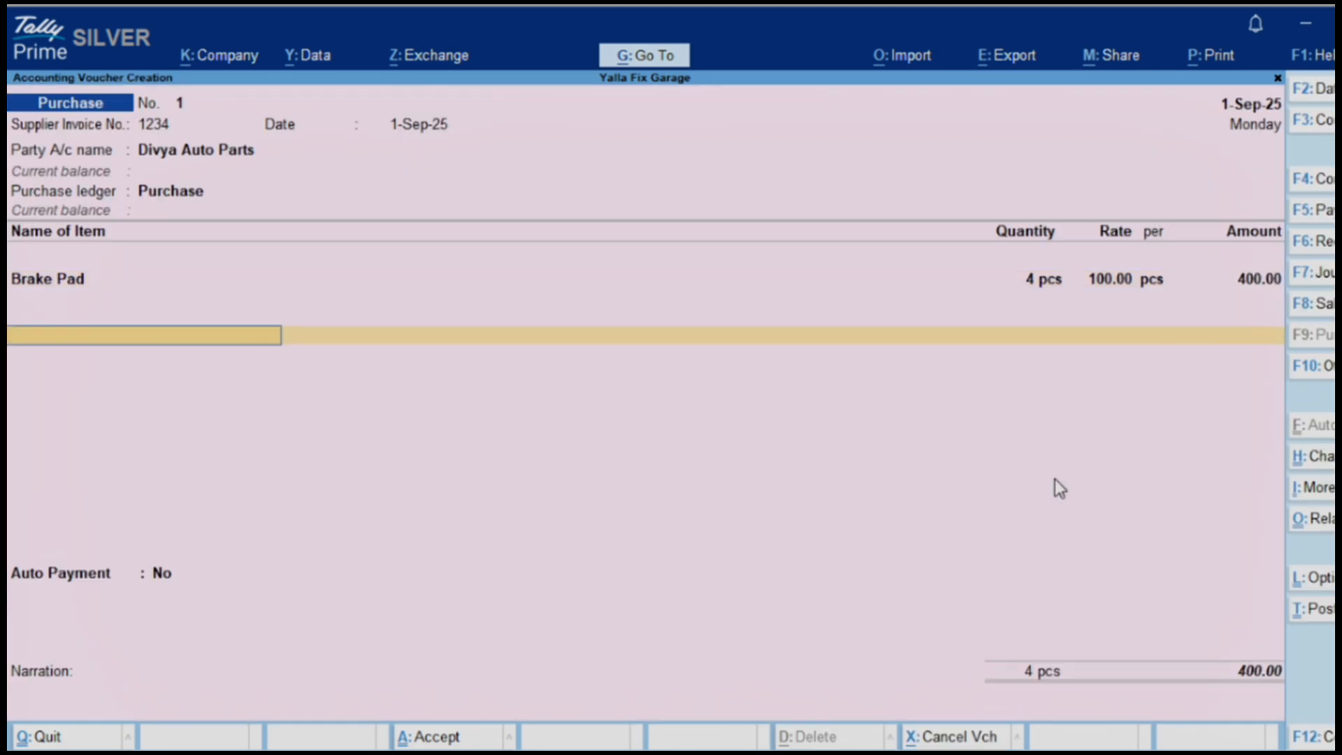
# Add stock item 90915-YZZF2 on the line below Brake Pad and accept its default description.
pyautogui.press('BackSpace')
pyautogui.press('Return')
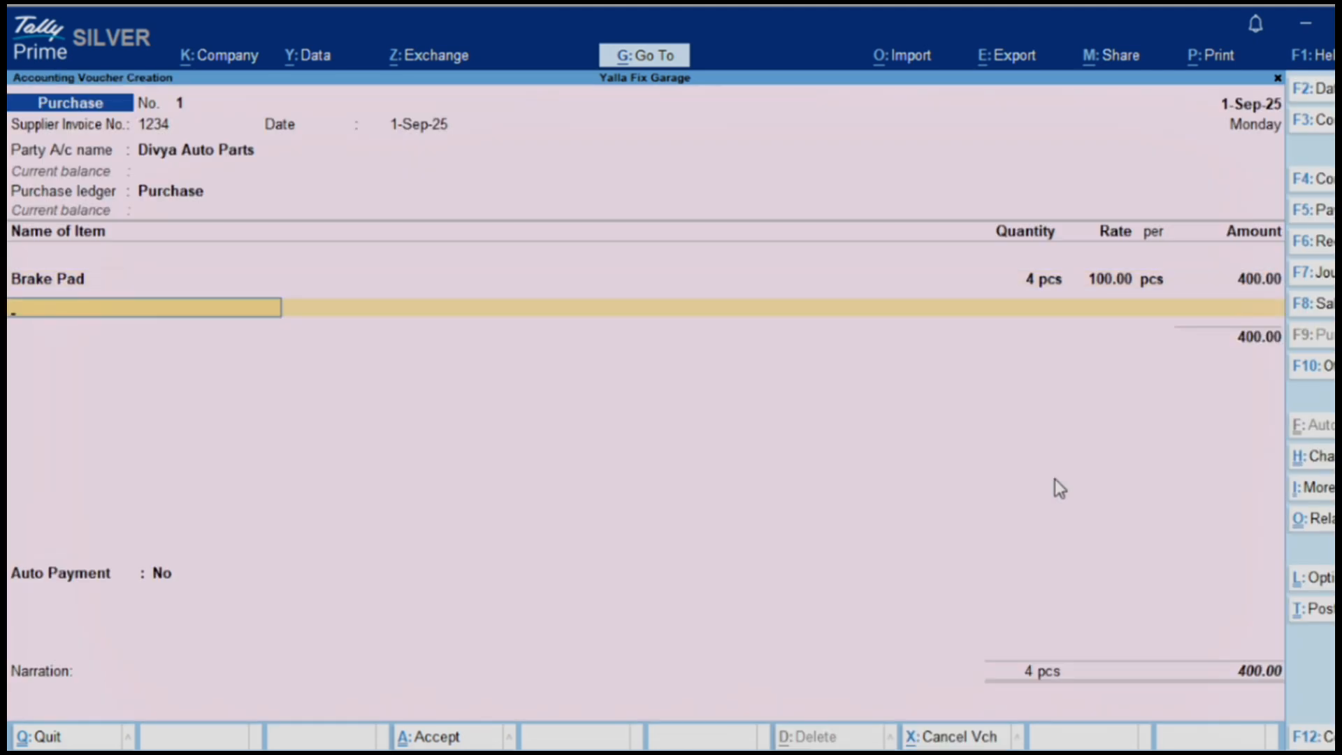
pyautogui.write('Oi')
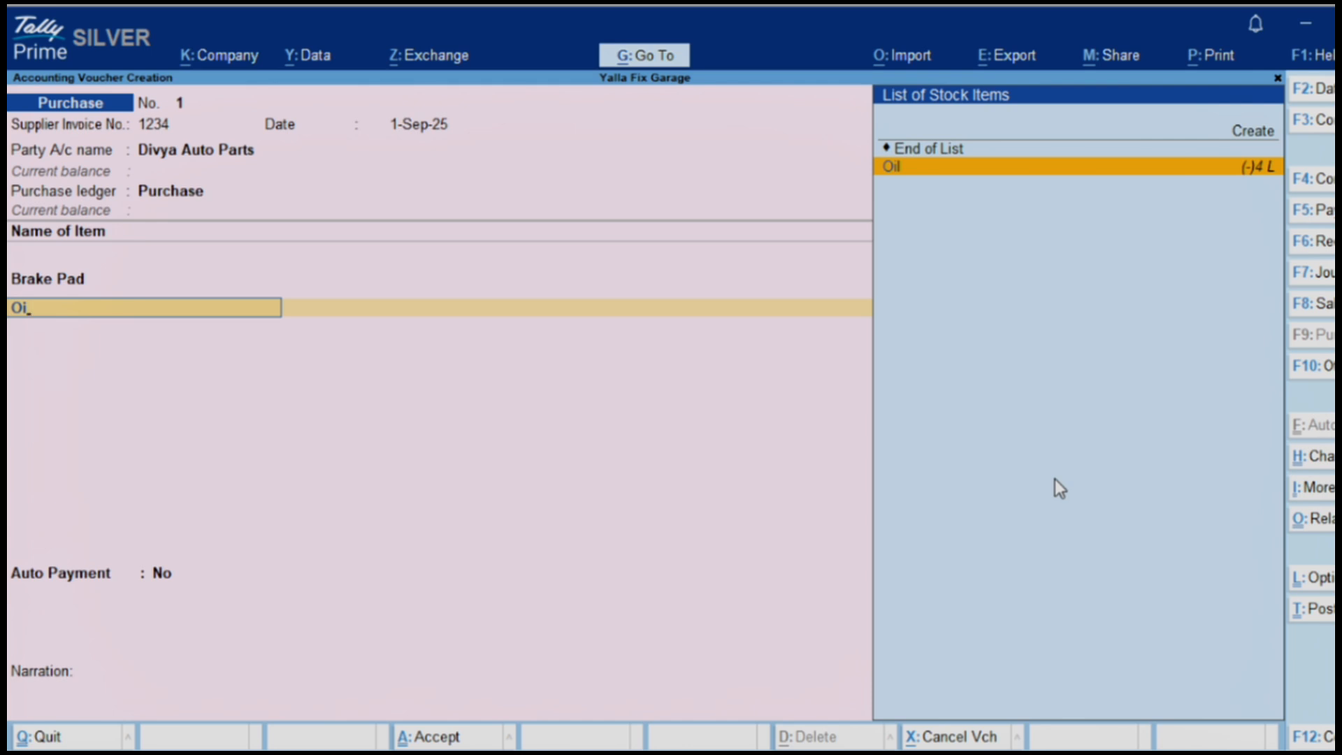
pyautogui.press('BackSpace')
pyautogui.press('Down')
pyautogui.press('Down')
pyautogui.press('Up')
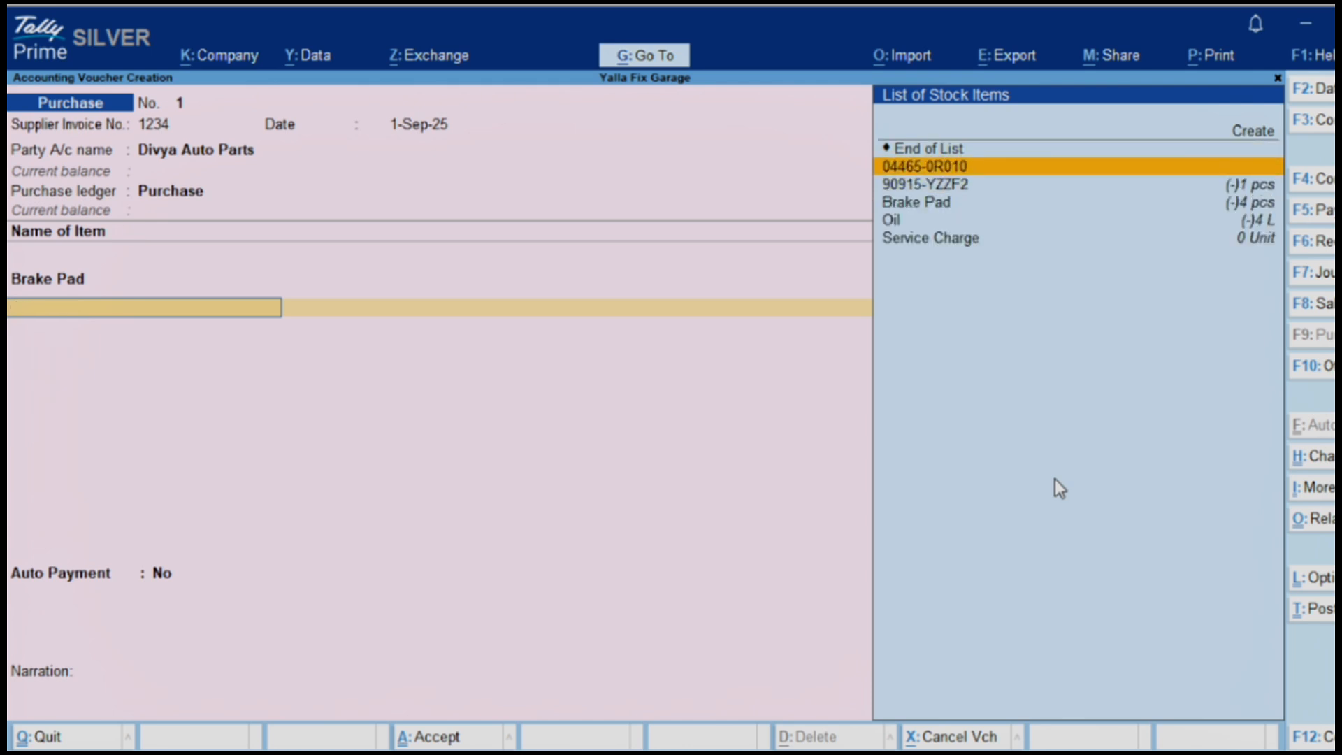
pyautogui.press('Down')
pyautogui.press('Return')
pyautogui.press('Return')
pyautogui.press('Return')
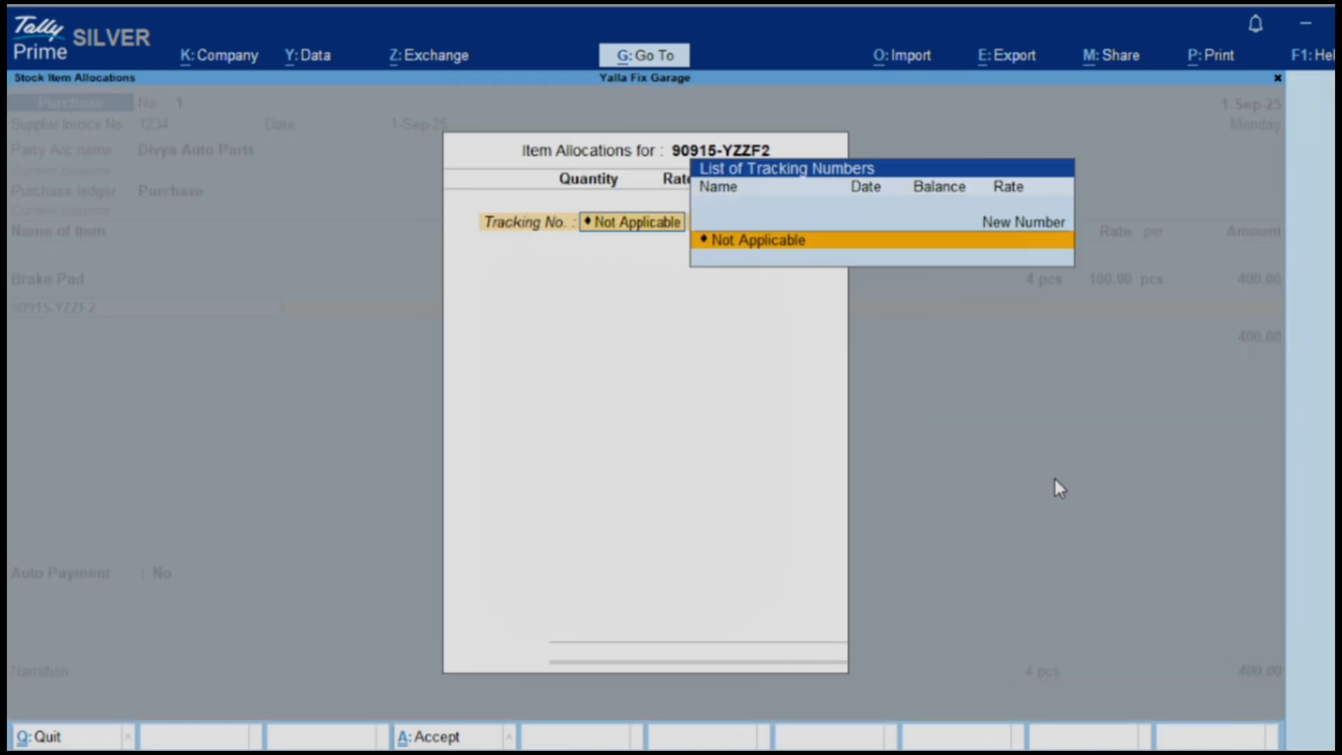
# Allocate 10 pcs of 90915-YZZF2 at a rate of 40.00 with tracking number Not Applicable.
pyautogui.press('Return')
pyautogui.write('10')
pyautogui.press('Return')
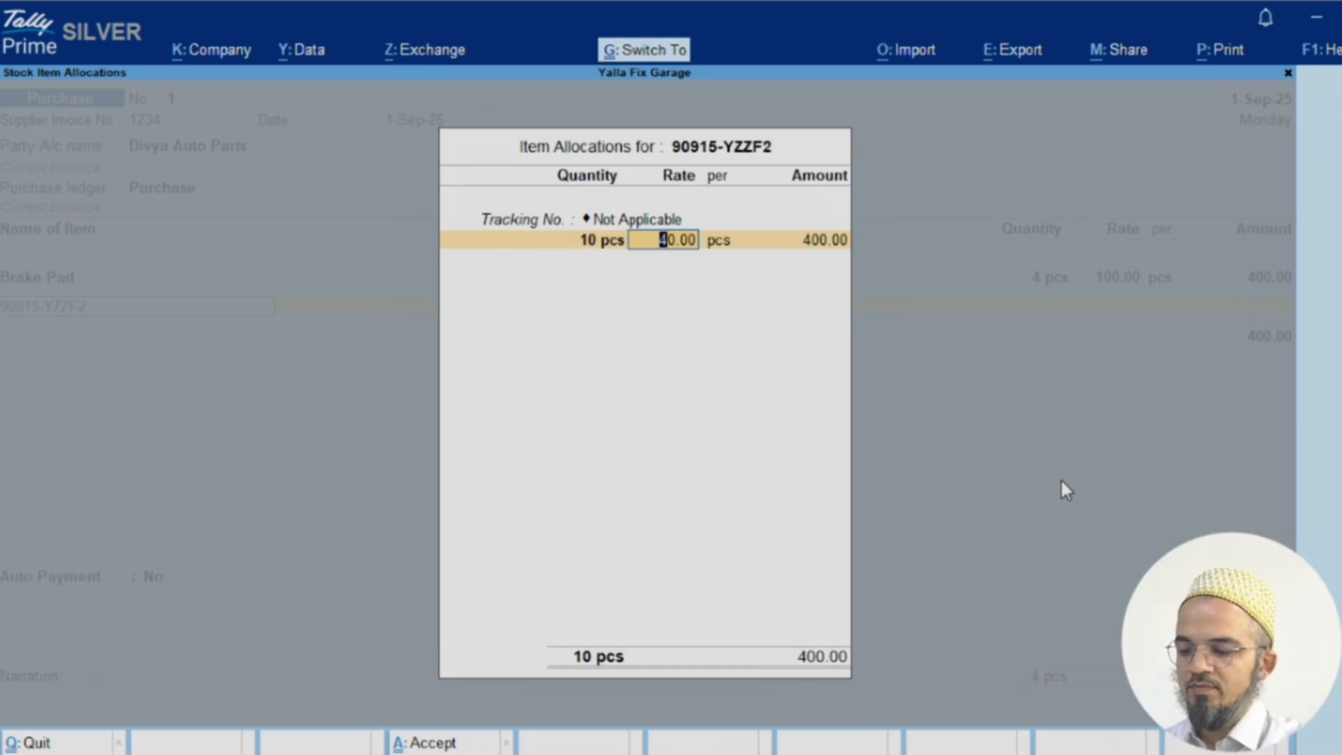
pyautogui.hotkey('ctrl', 'a')
pyautogui.press('Return')
pyautogui.press('Return')
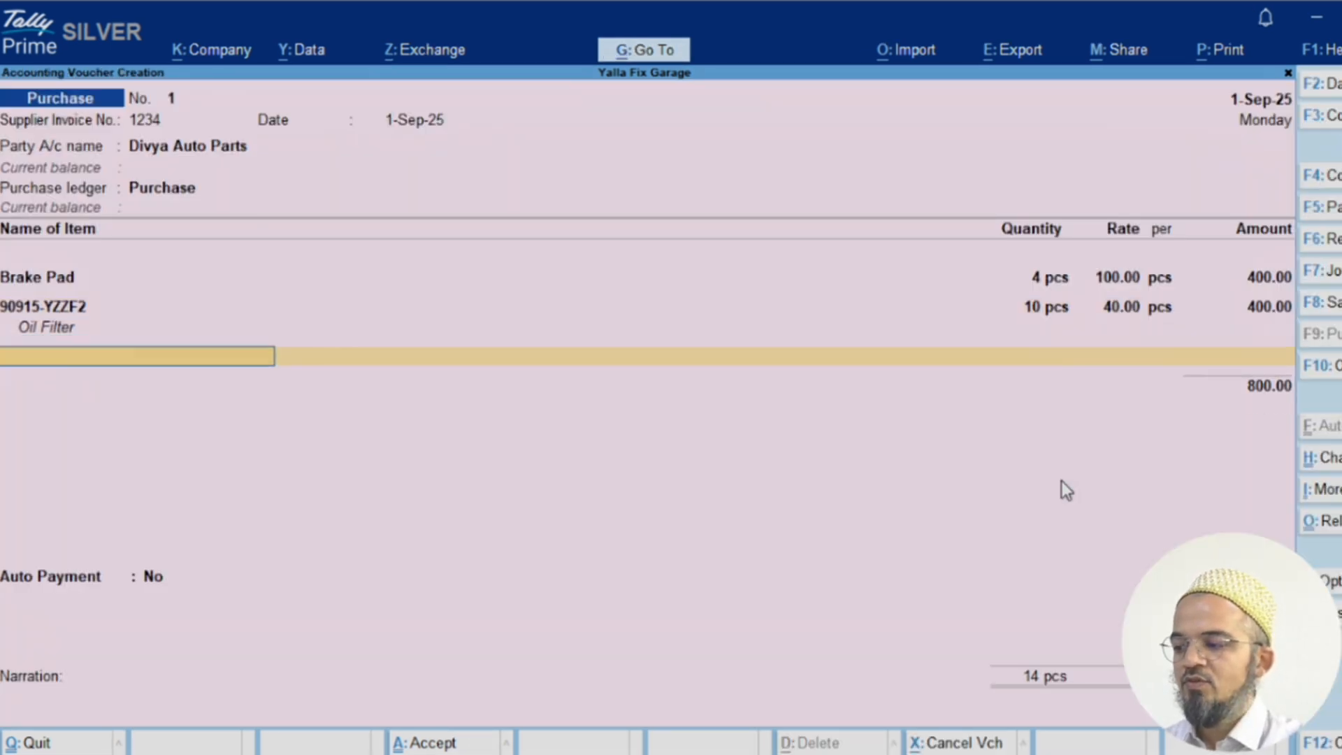
# Add the VAT ledger with 40.00 below the items and save the Purchase voucher.
pyautogui.press('Return')
pyautogui.write('Va')
pyautogui.press('Return')
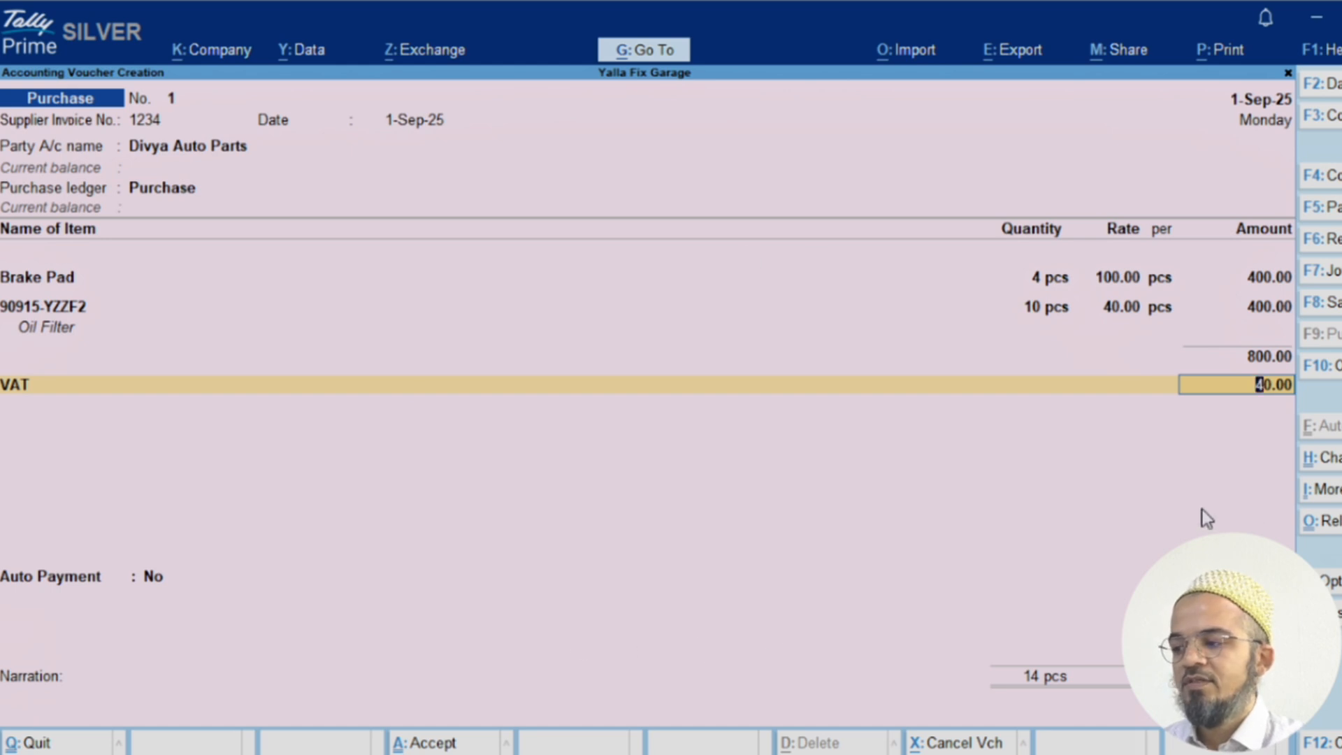
pyautogui.click(674, 584)
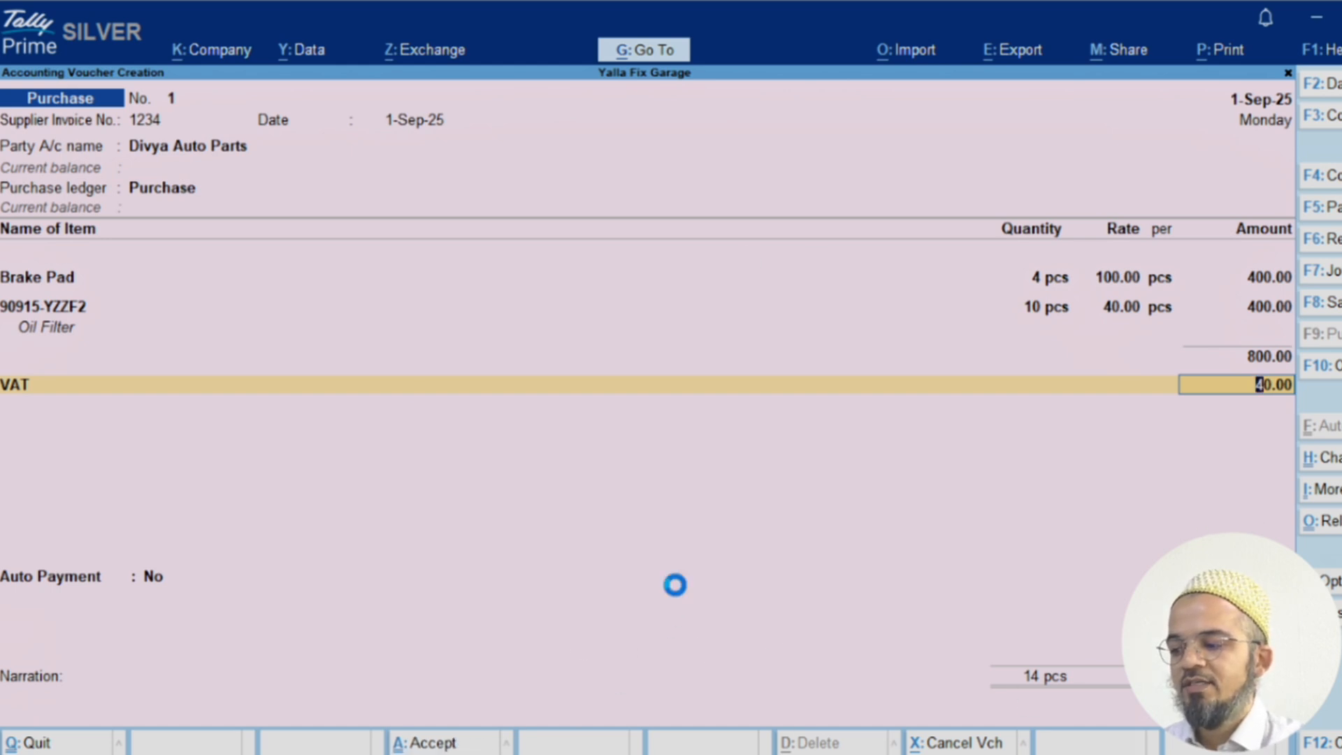
pyautogui.hotkey('ctrl', 'a')
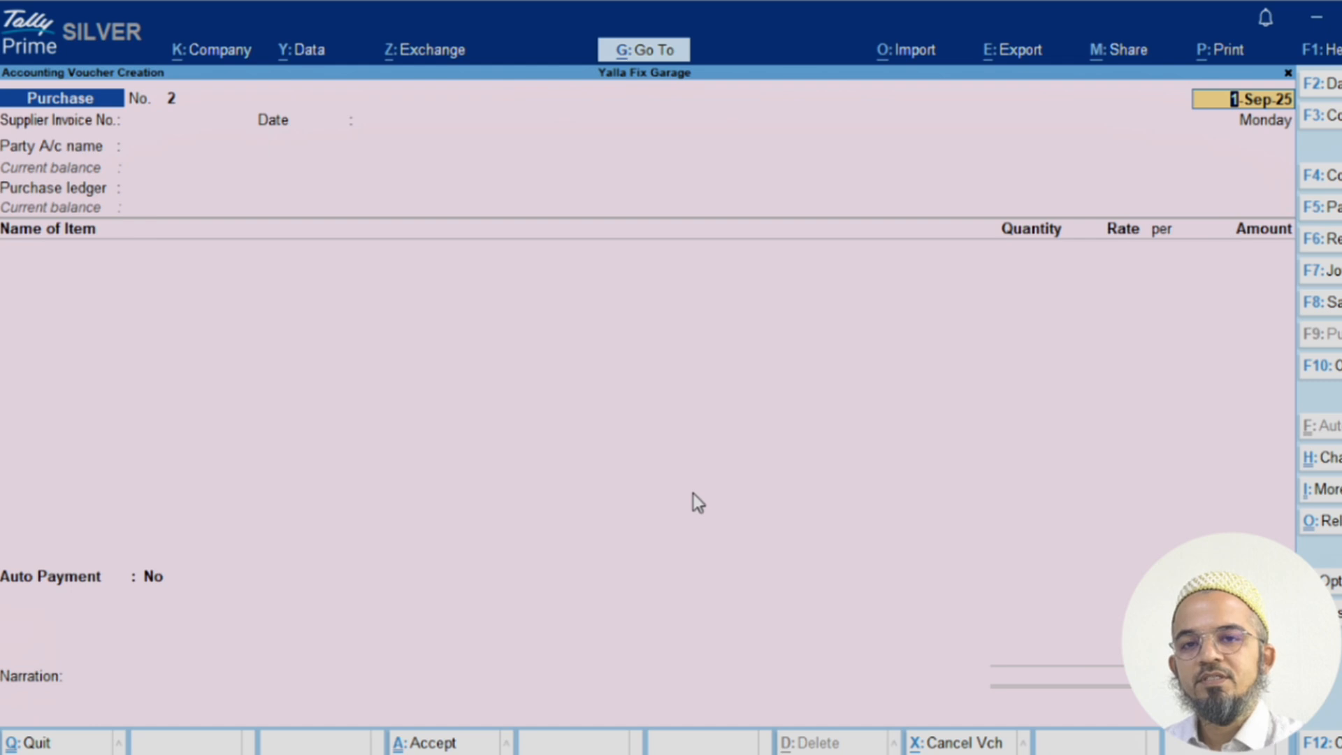
# Start another Purchase voucher dated 1-Sep-25 with supplier invoice number 12343 and supplier invoice date 1-Sep-25.
pyautogui.press('BackSpace')
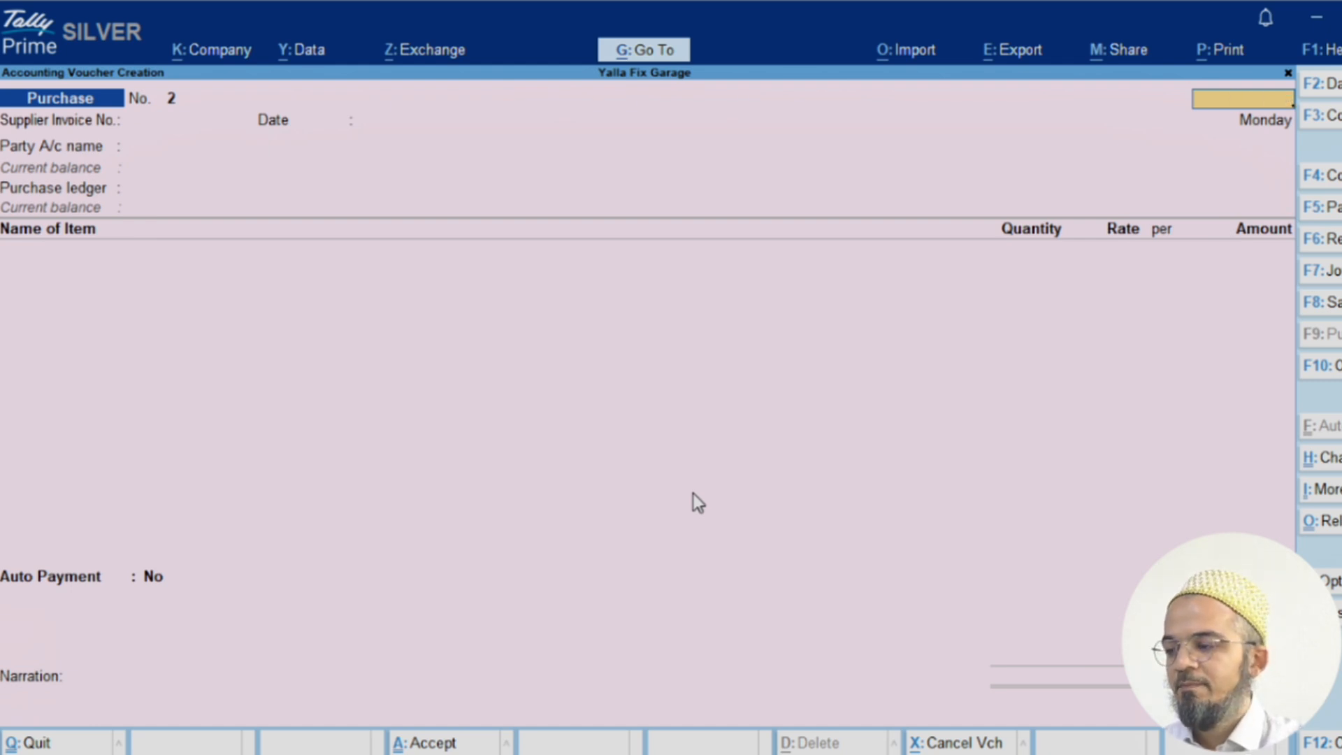
pyautogui.press('Return')
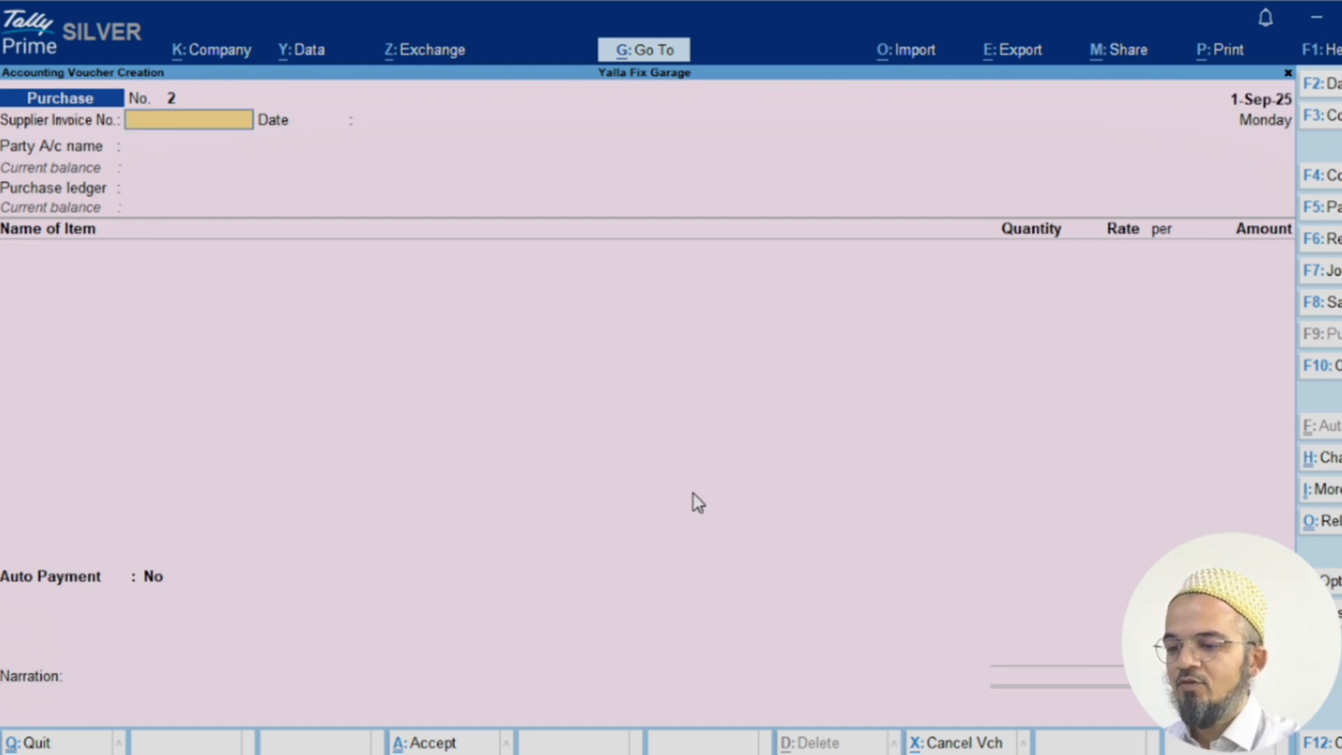
pyautogui.write('12343')
pyautogui.press('Return')
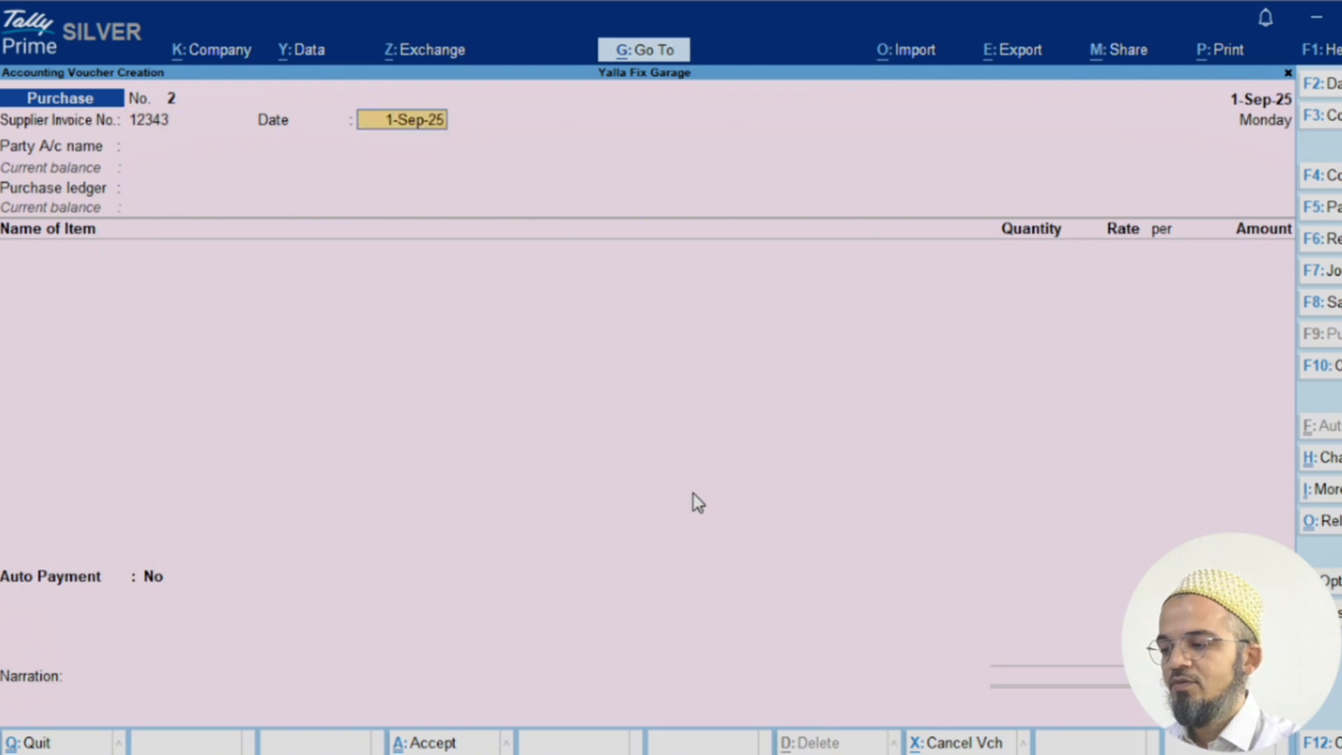
pyautogui.press('Return')
# Choose Divya Auto Parts as the party with its default details and Purchase as the purchase ledger.
pyautogui.press('Down')
pyautogui.press('Down')
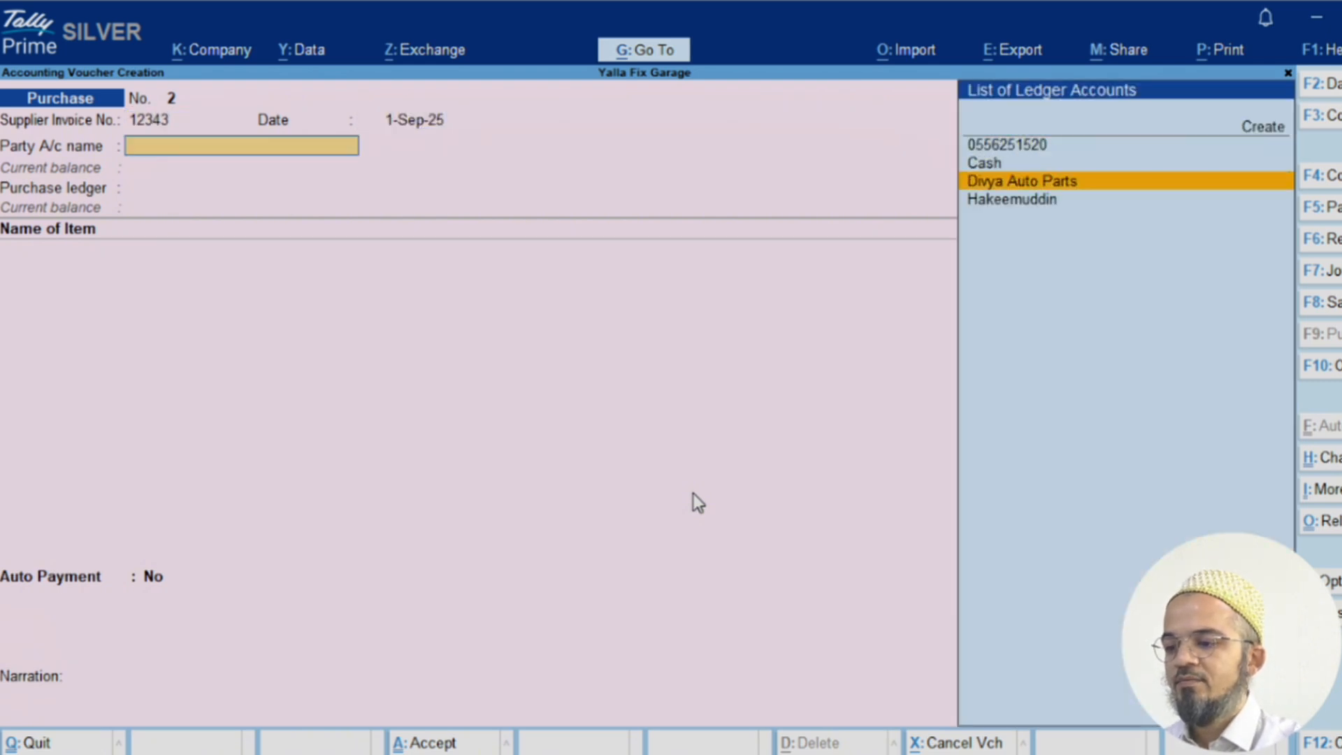
pyautogui.press('Return')
pyautogui.hotkey('ctrl', 'a')
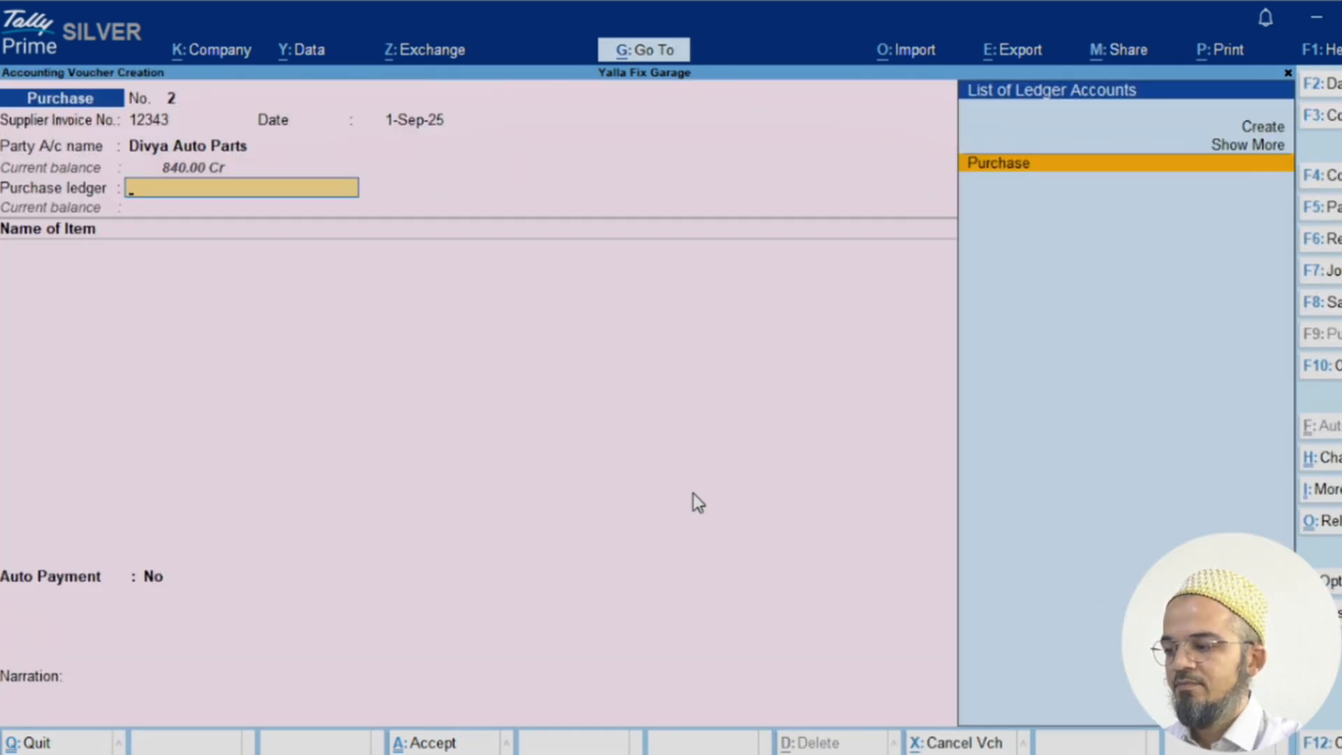
pyautogui.press('Return')
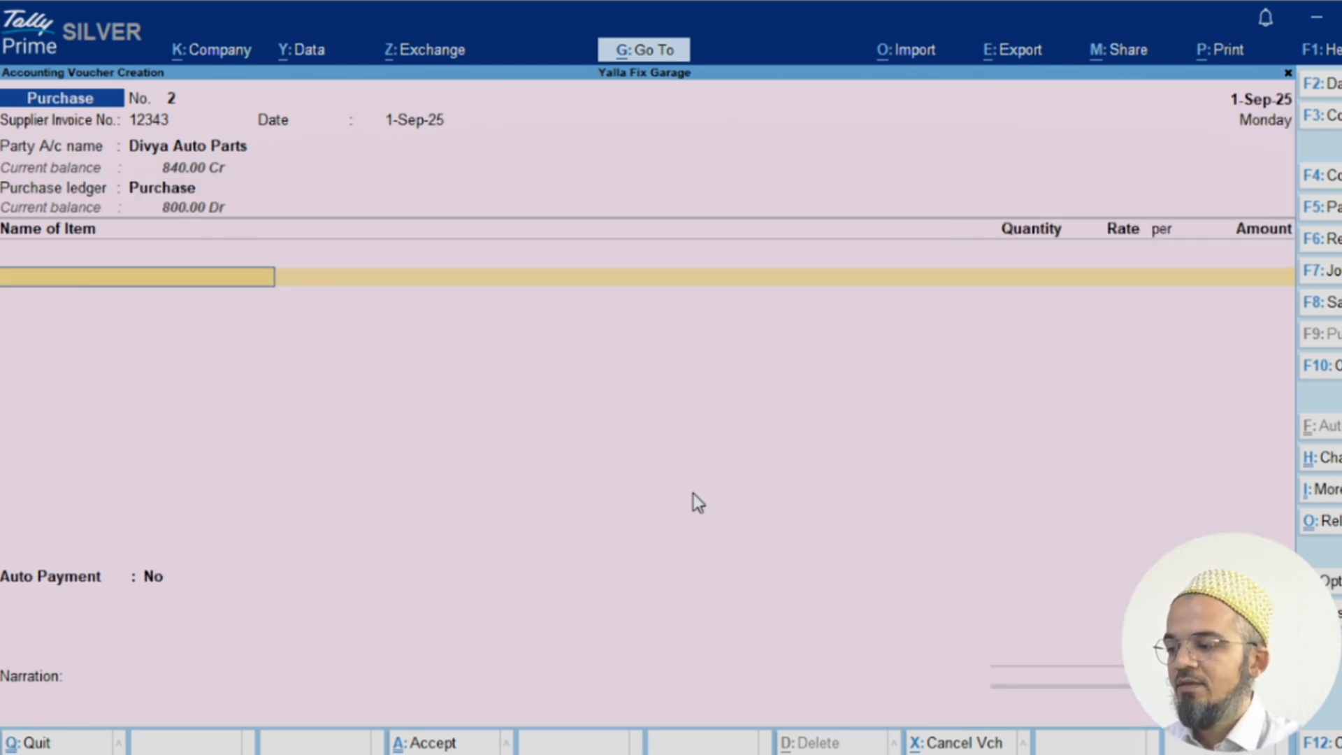
# Add the item Oil without a description, 100 L at 10.00 with tracking number Not Applicable.
pyautogui.write('Oil')
pyautogui.press('Return')
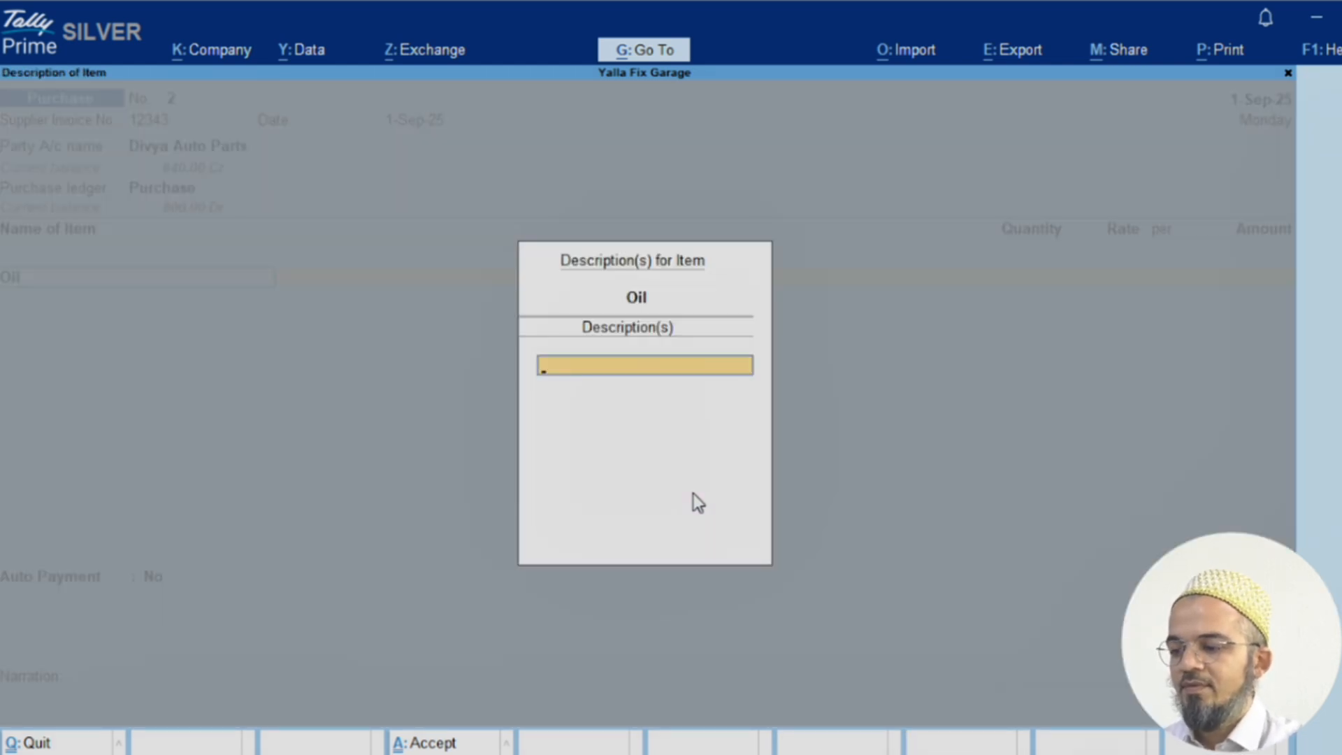
pyautogui.press('Return')
pyautogui.press('Return')
pyautogui.write('100')
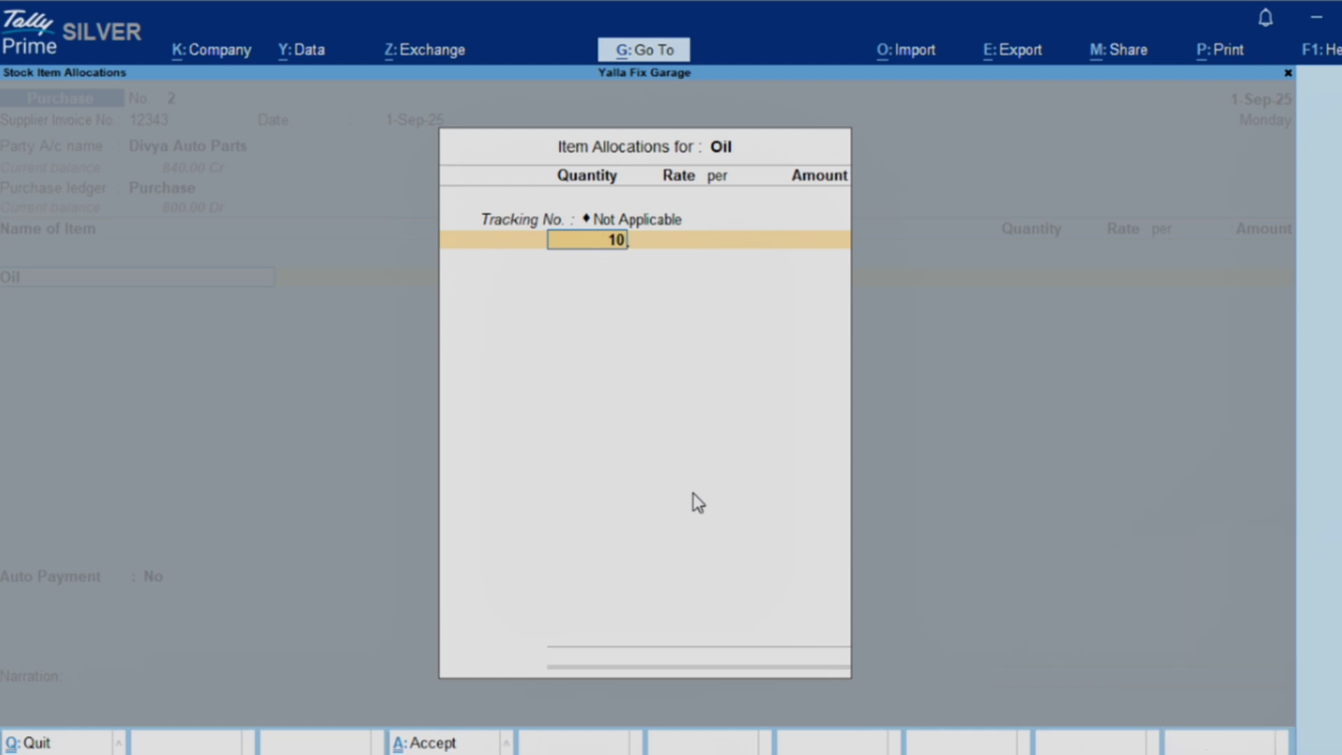
pyautogui.press('Return')
pyautogui.press('Return')
pyautogui.press('Return')
pyautogui.press('Return')
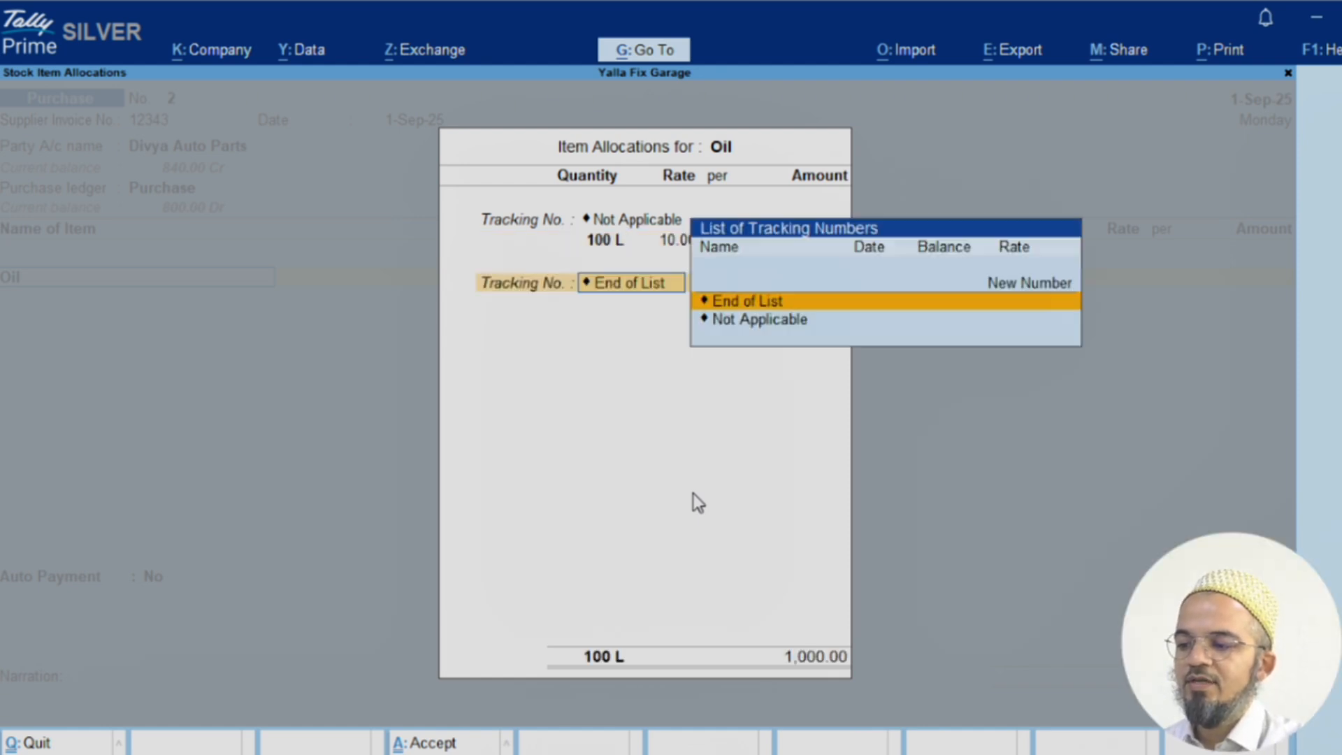
pyautogui.press('Return')
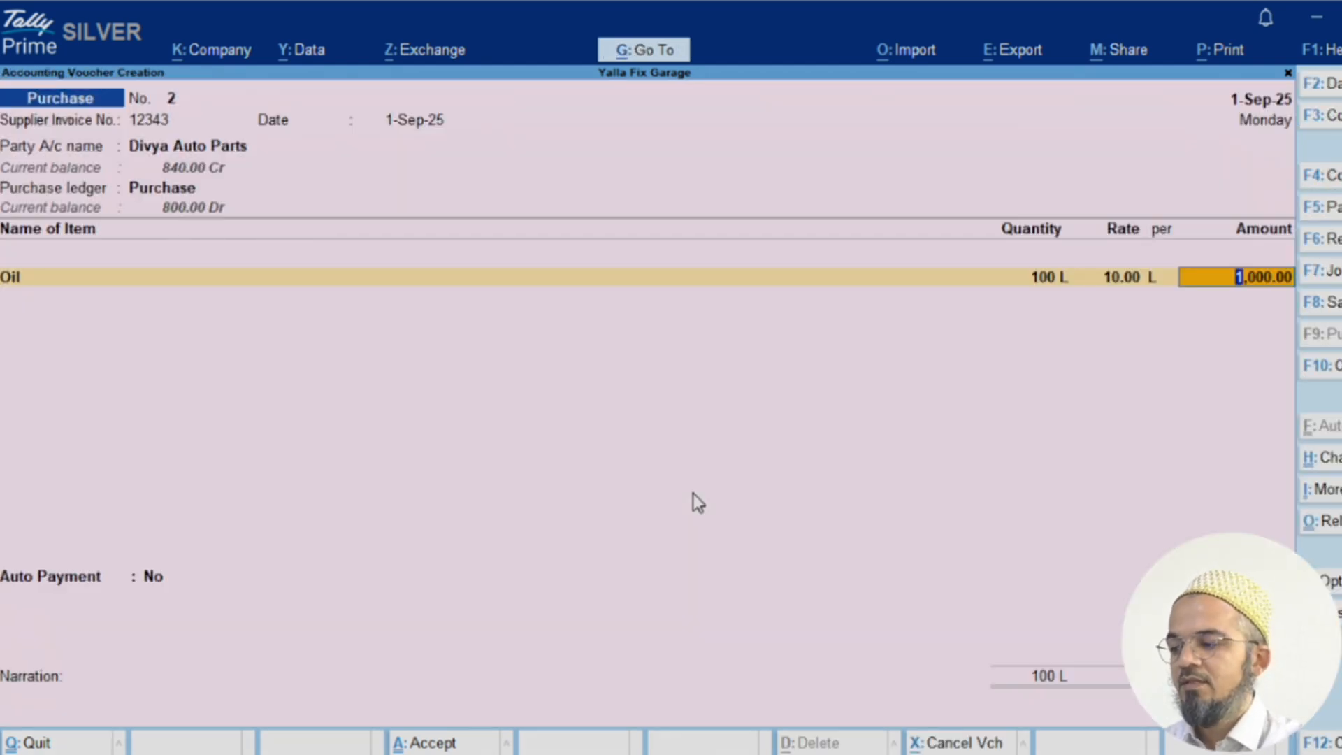
pyautogui.press('Return')
# Add the VAT ledger with 50.00 below the Oil line, save the Purchase voucher and leave voucher entry.
pyautogui.press('Return')
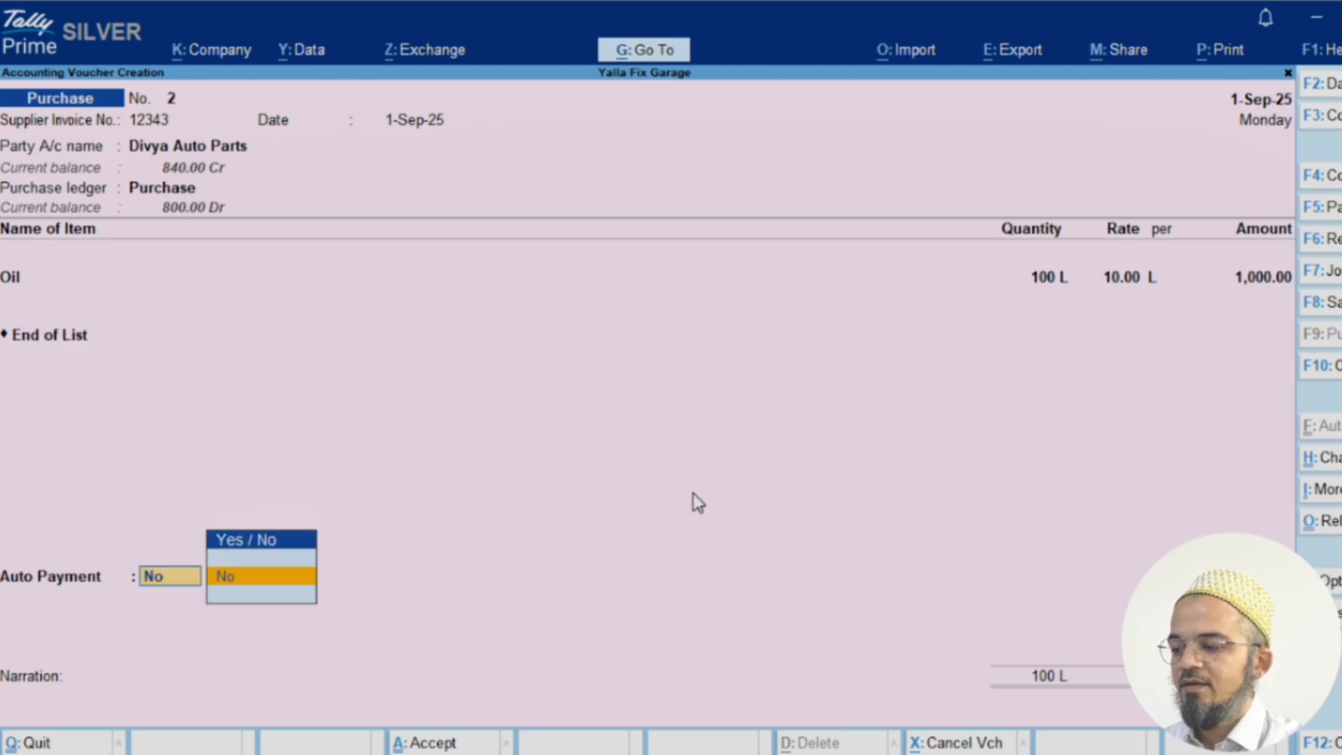
pyautogui.press('Return')
pyautogui.write('Va')
pyautogui.press('Return')
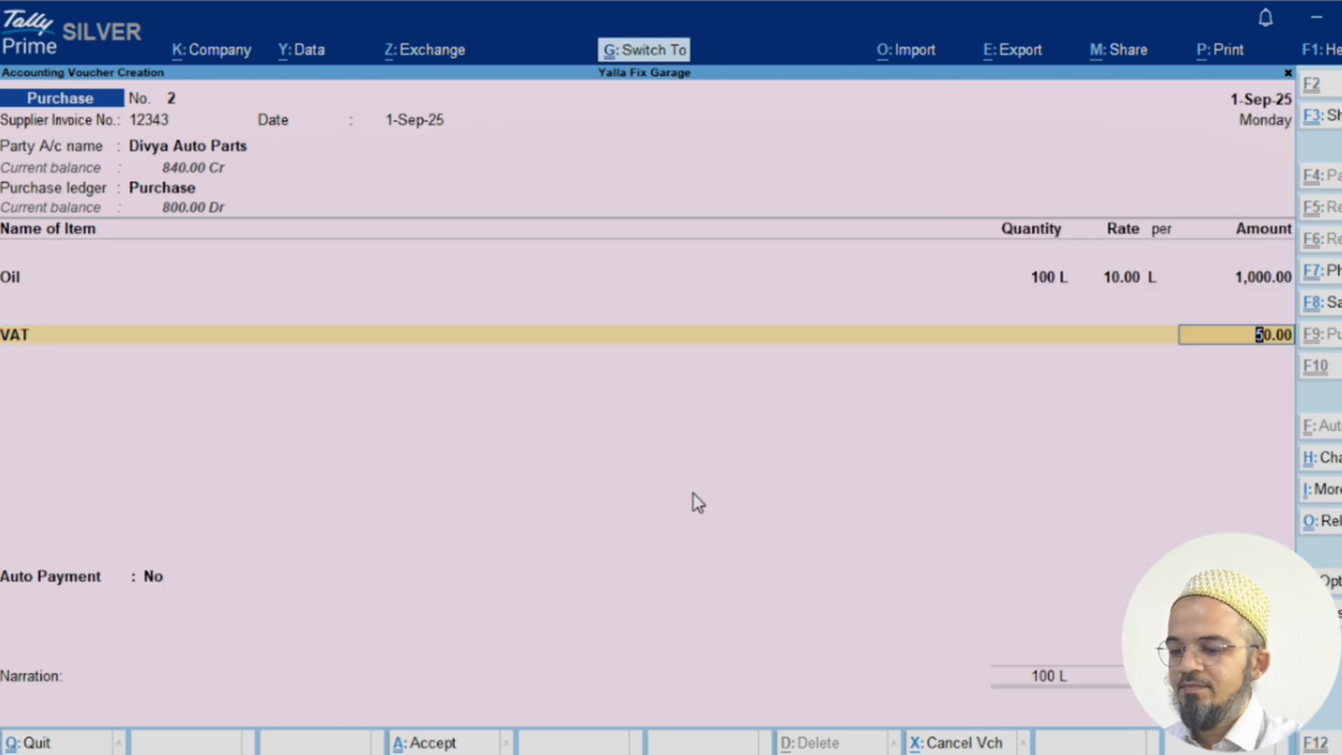
pyautogui.hotkey('ctrl', 'a')
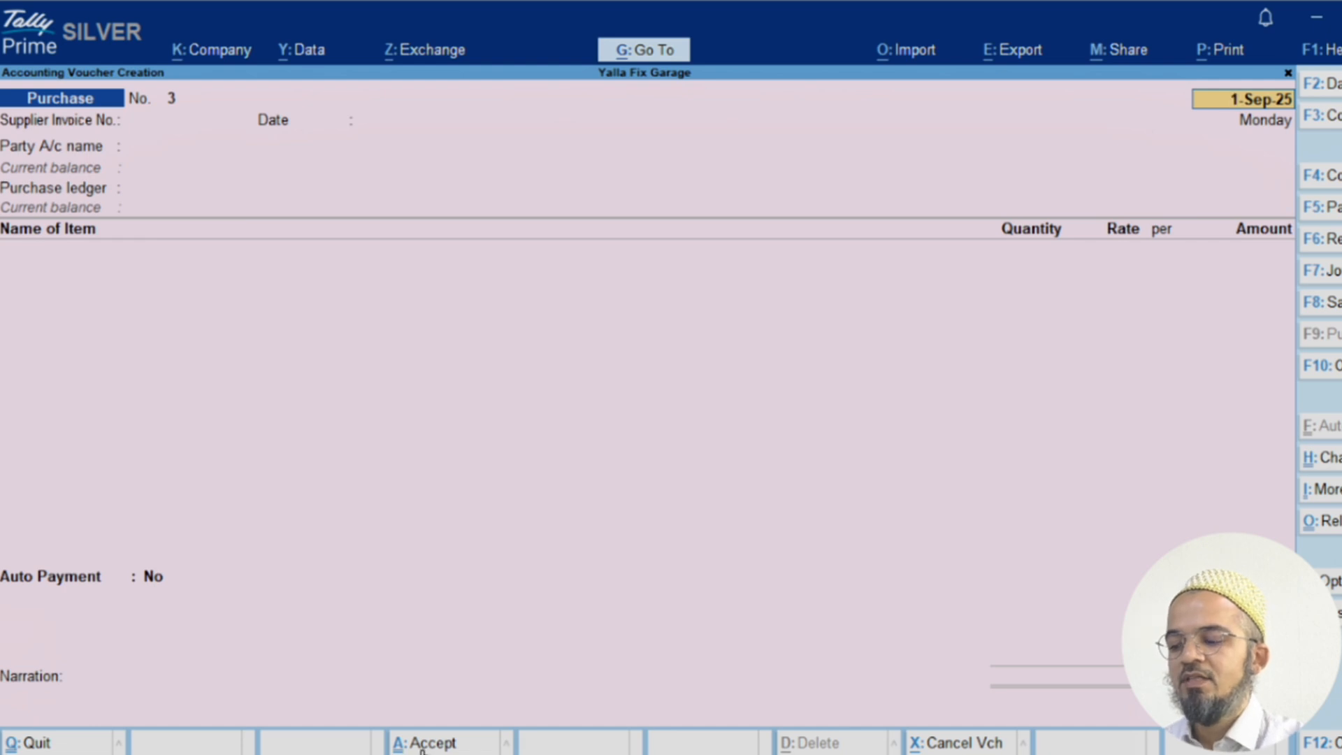
pyautogui.press('BackSpace')
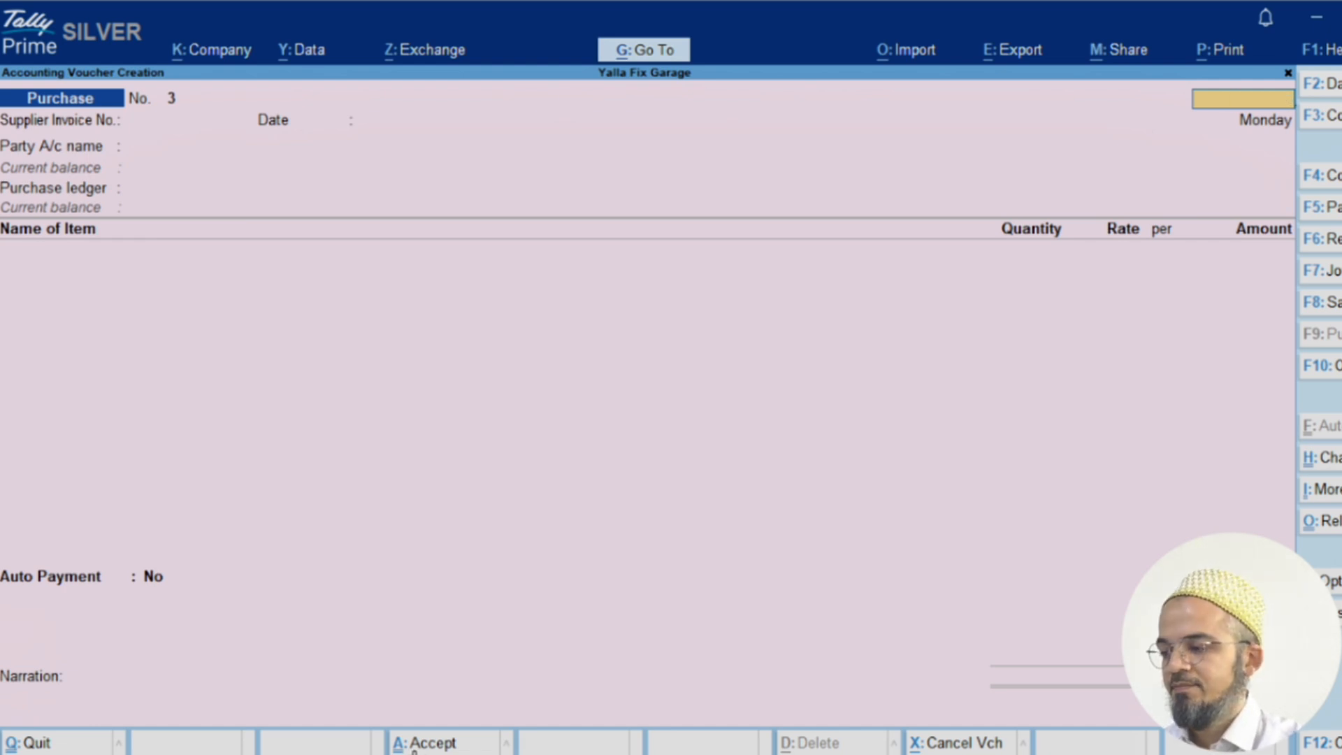
pyautogui.press('Escape')
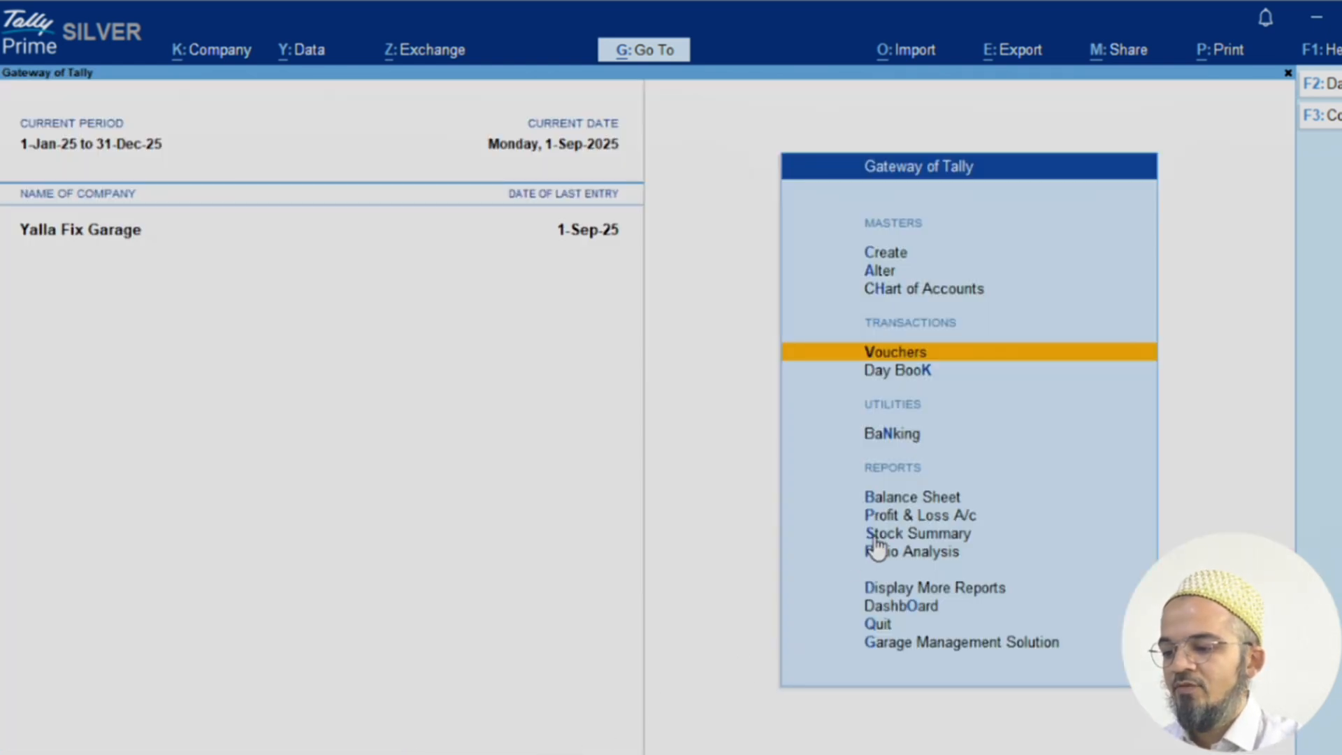
# Review the closing balances of 90915-YZZF2, Brake Pad and Oil in the Stock Summary.
pyautogui.click(904, 535)
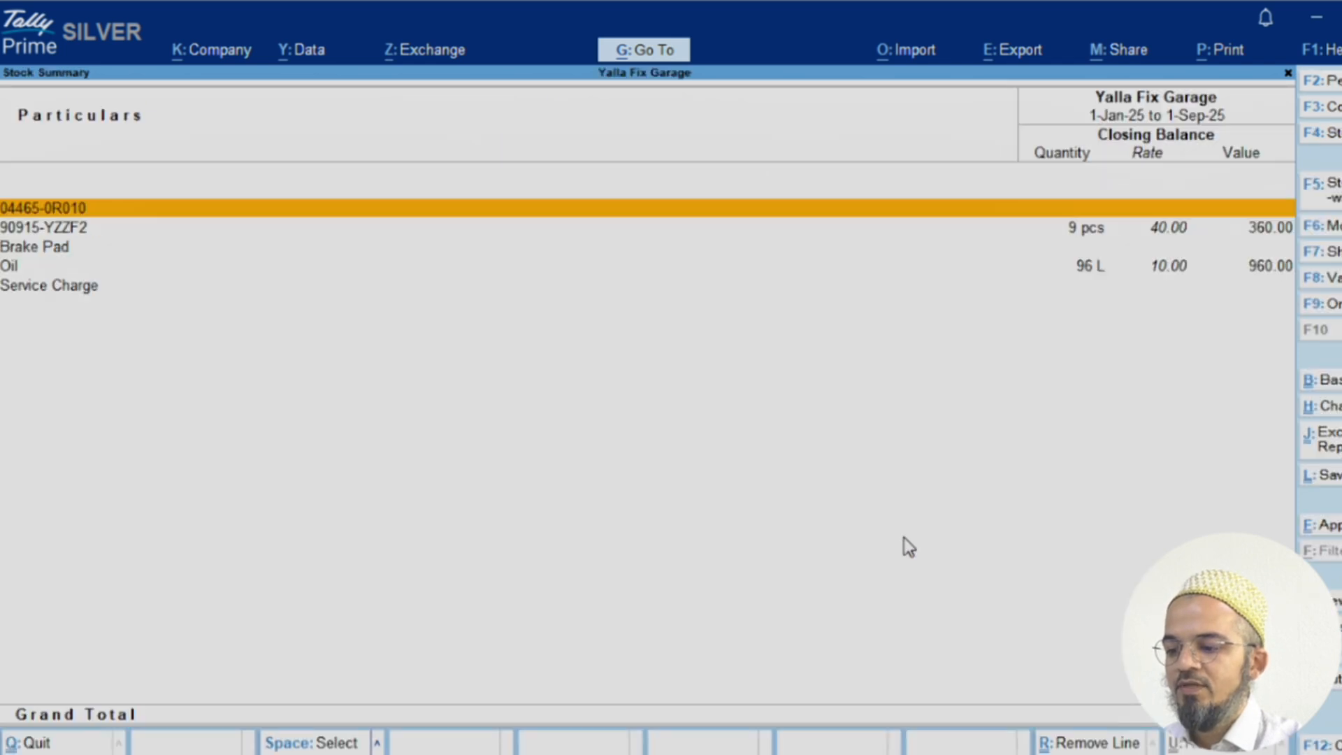
pyautogui.press('Down')
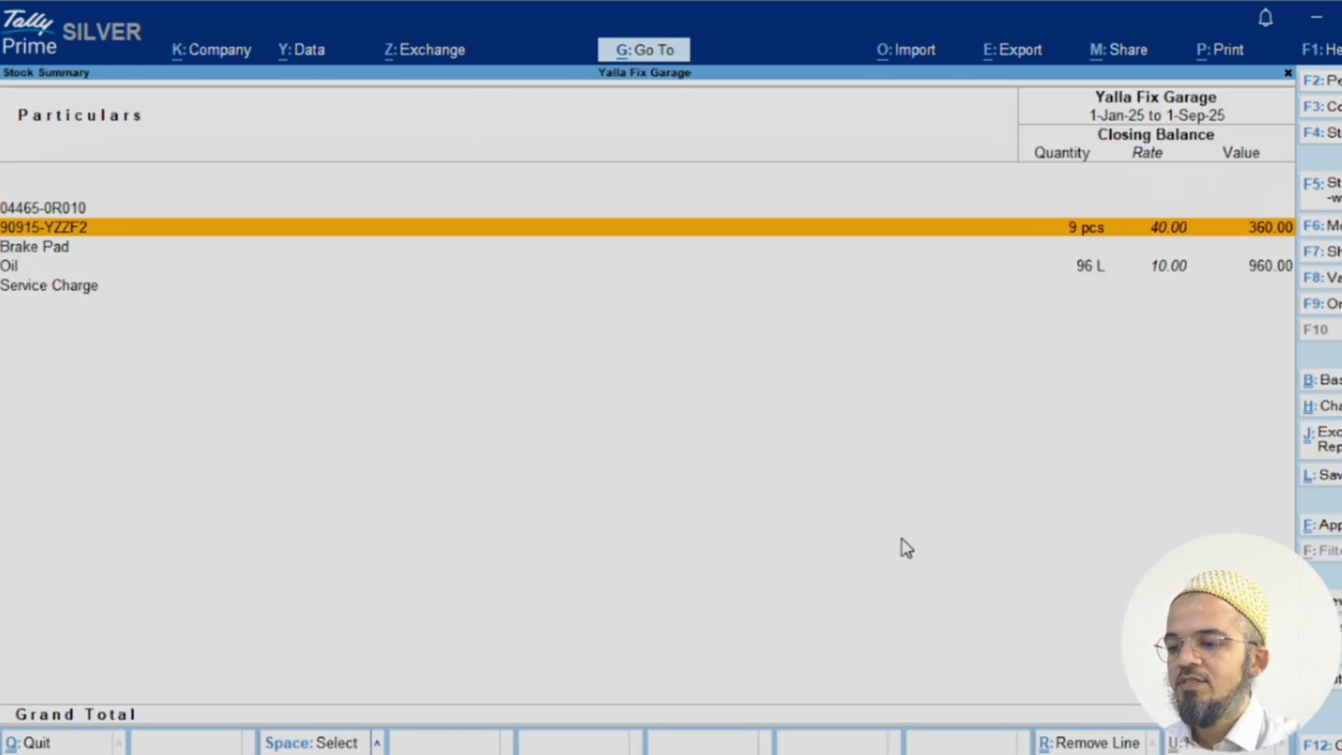
pyautogui.press('Down')
pyautogui.press('Down')
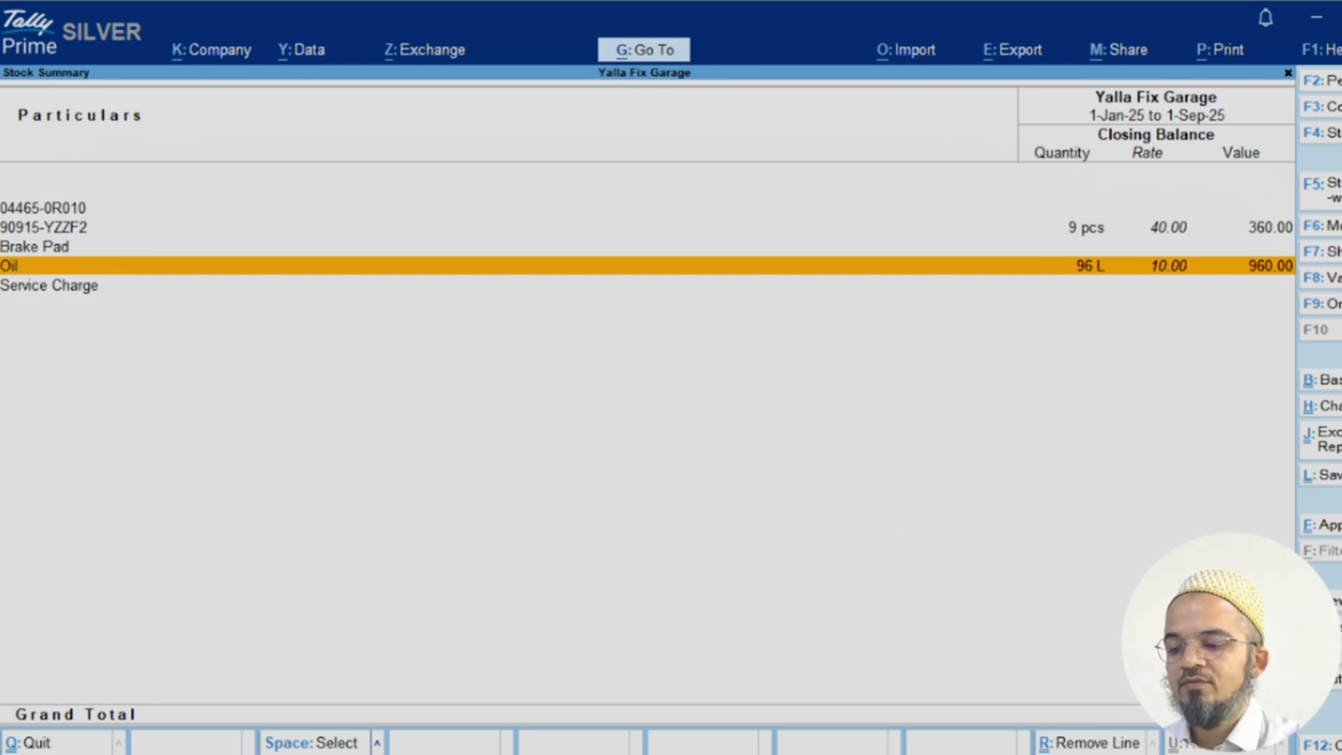
pyautogui.press('Escape')
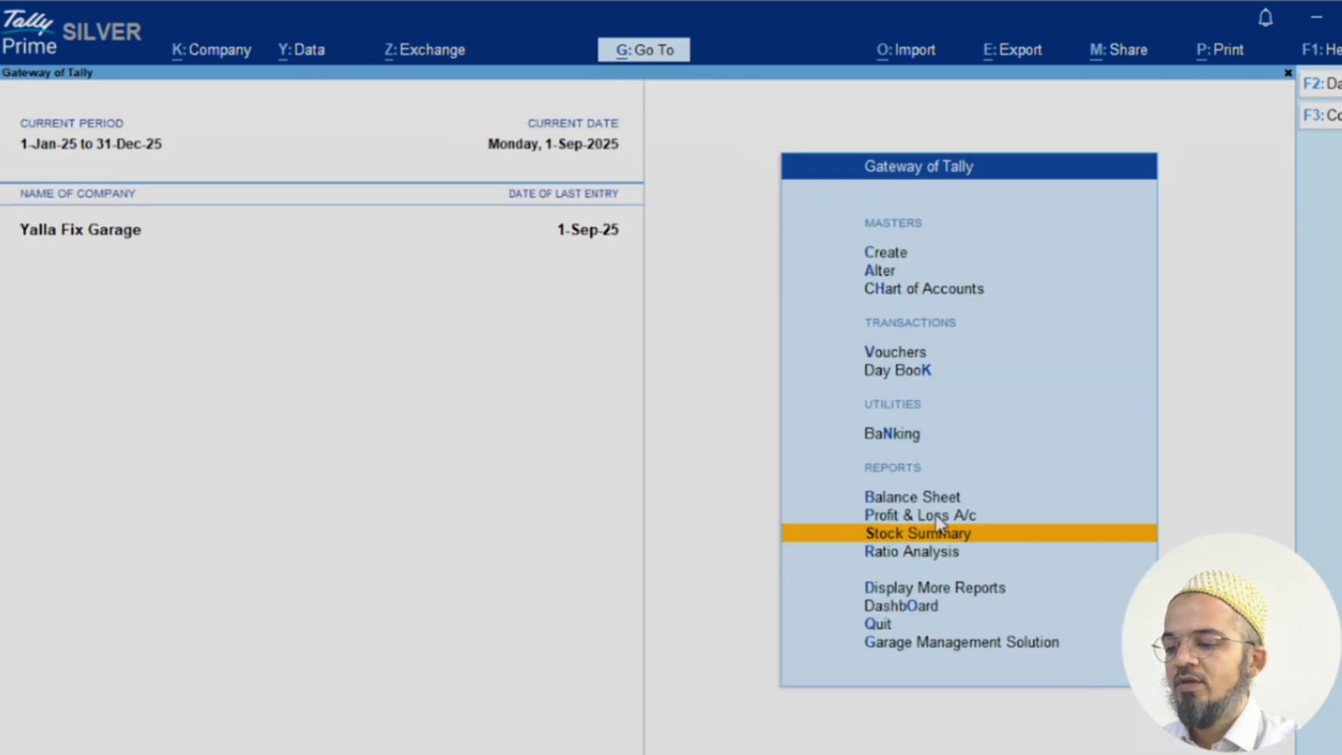
# View the Profit & Loss A/c and browse the Go To list of reports through to Verification Reports.
pyautogui.press('p')
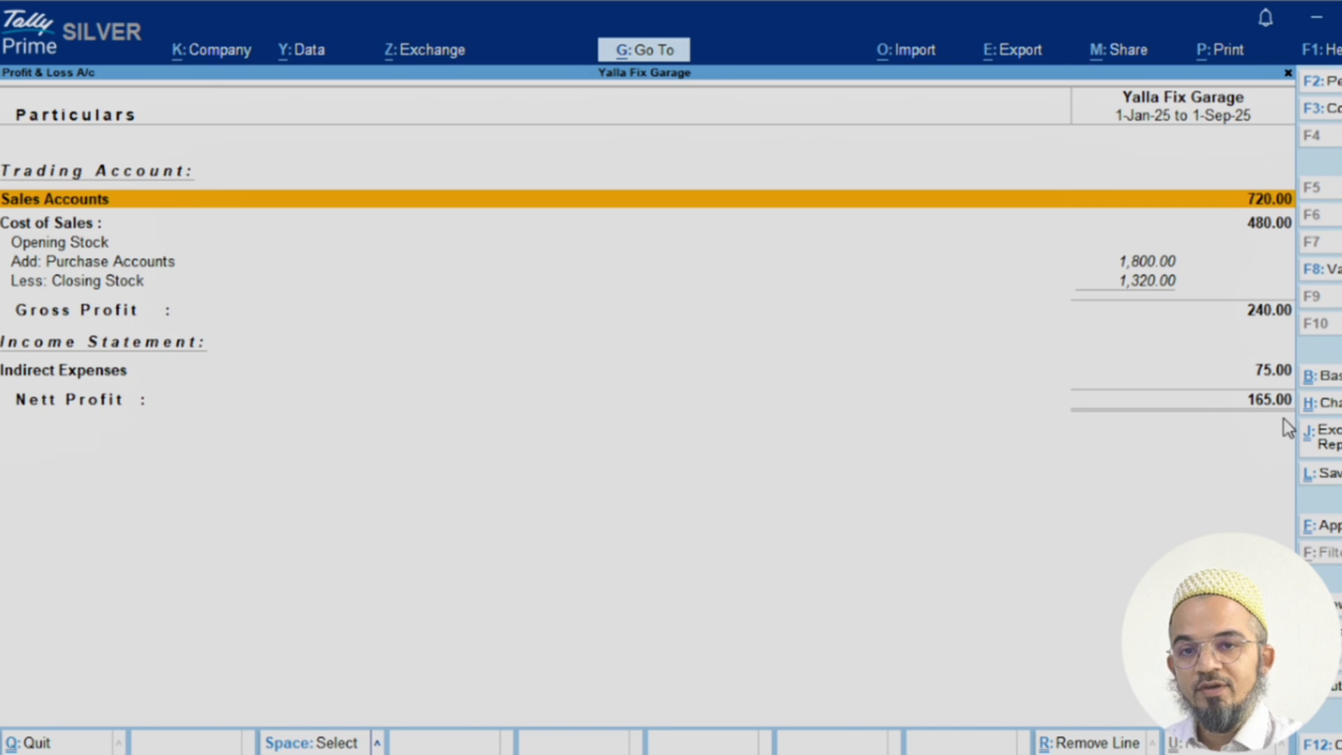
pyautogui.press('Escape')
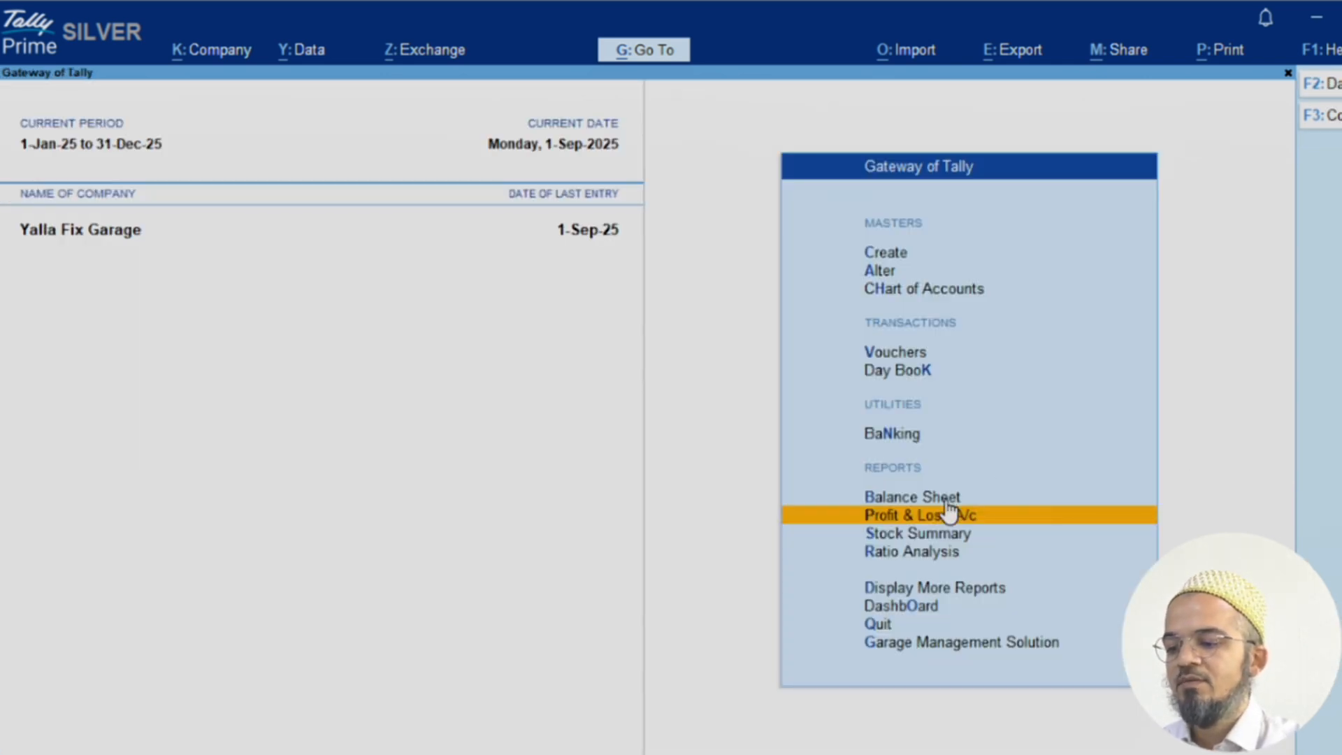
pyautogui.click(662, 56)
pyautogui.scroll(-10, 653, 301)
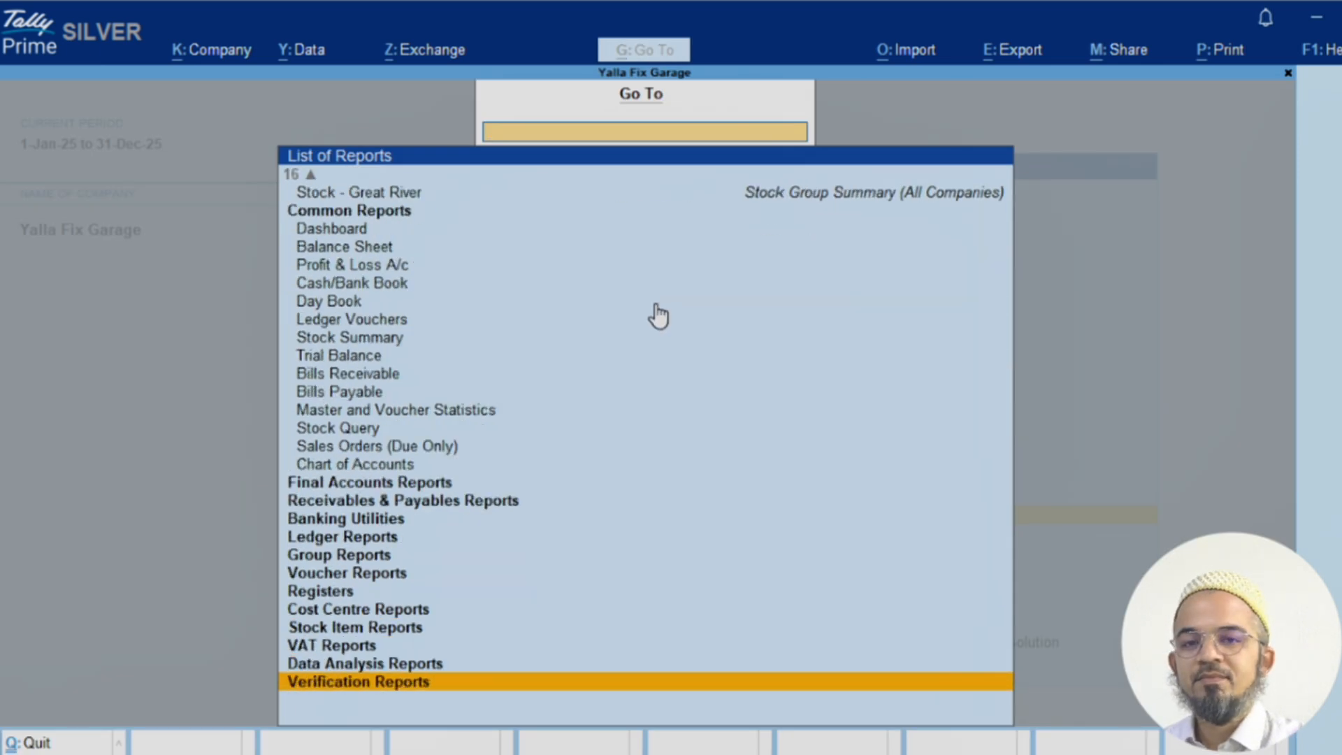
pyautogui.press('Escape')
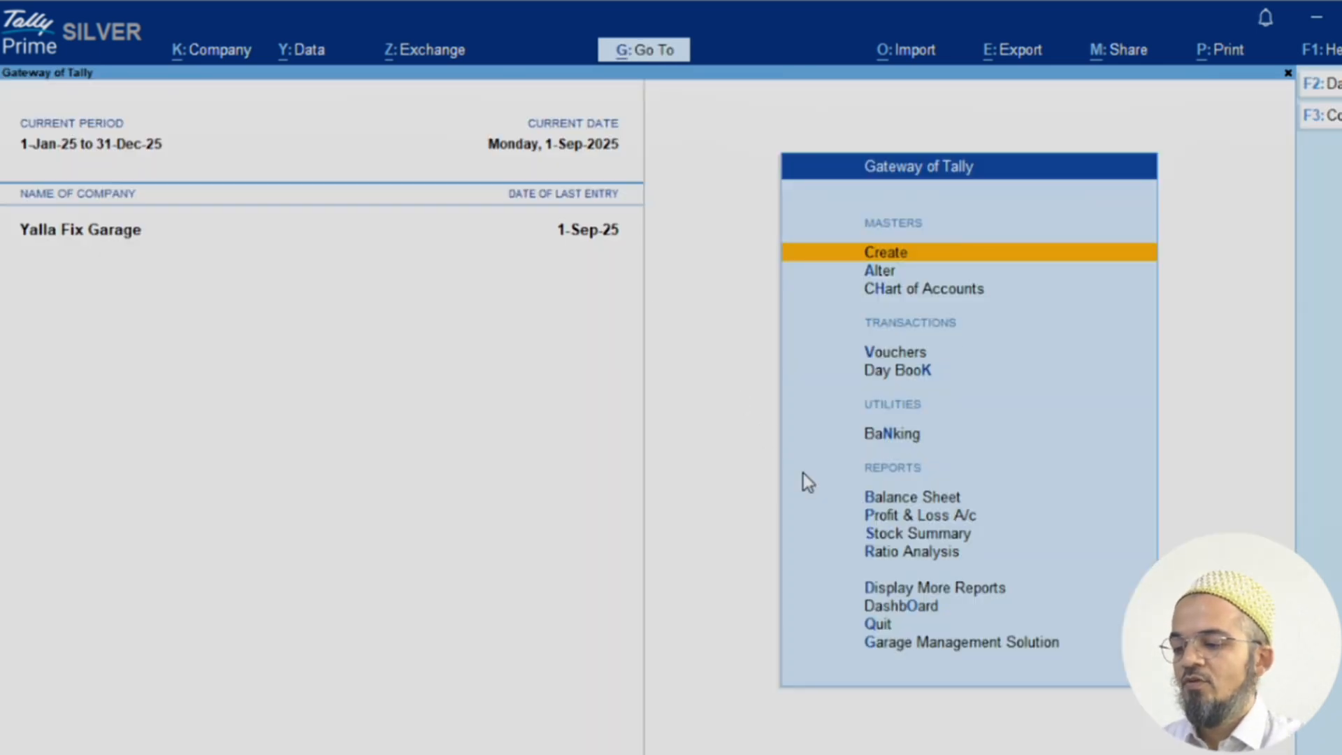